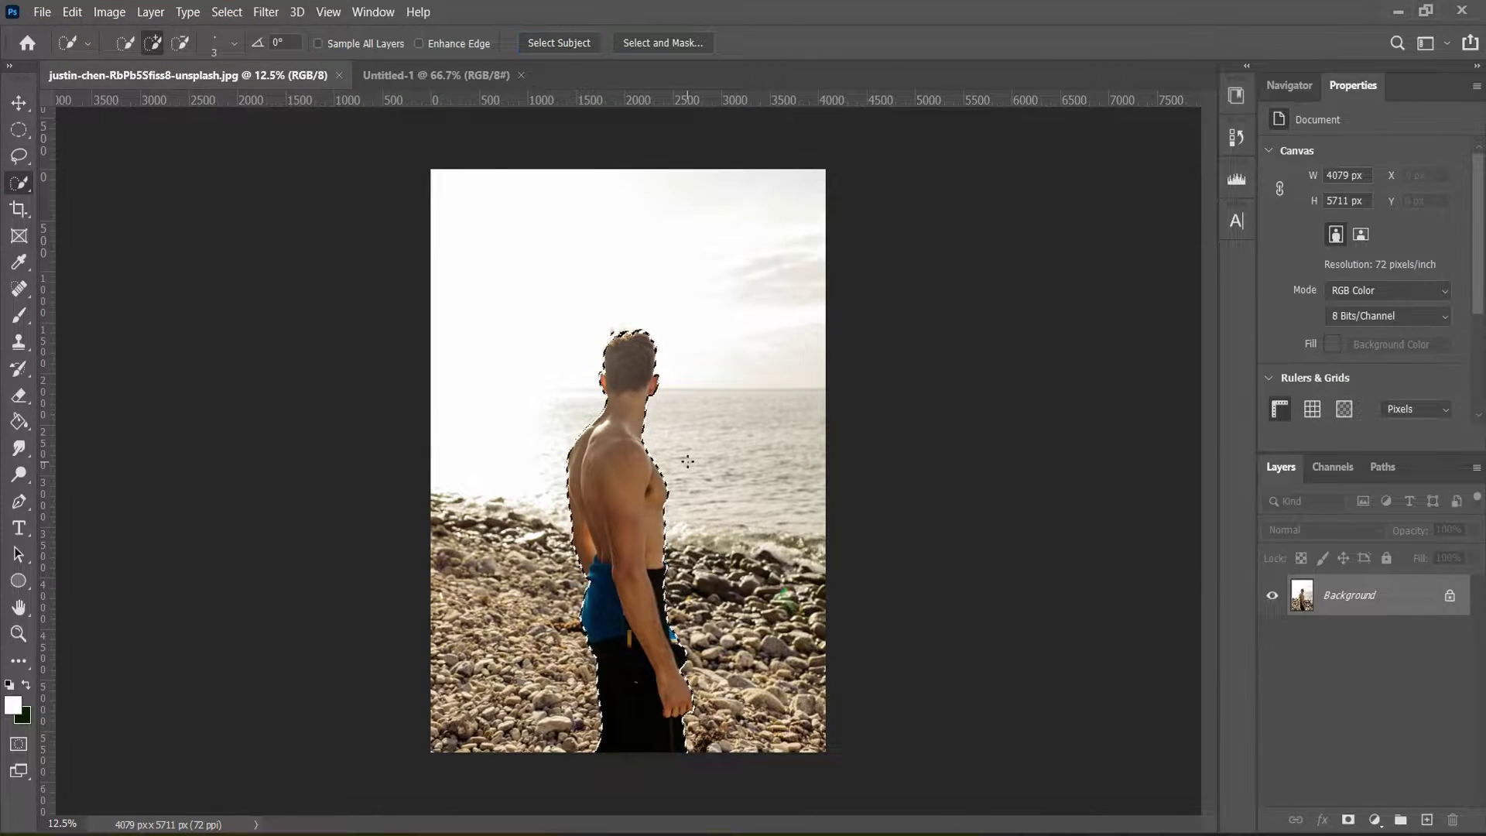
Zoom in and out on the man's neck and shoulders to inspect the selection edge
scroll(687, 461, "up", 10)
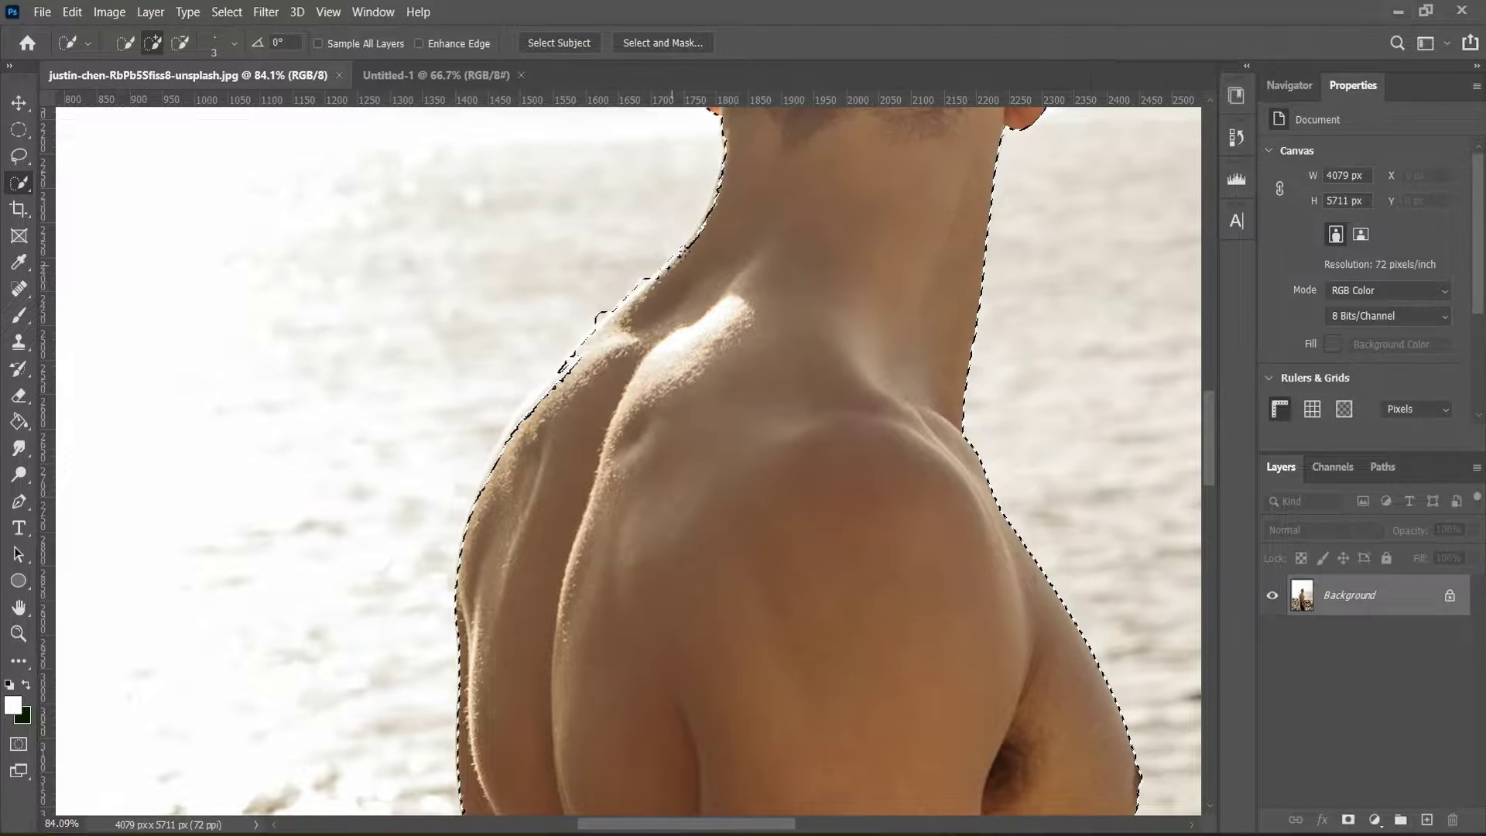
scroll(670, 297, "up", 2)
scroll(670, 297, "up", 2)
scroll(566, 446, "up", 3)
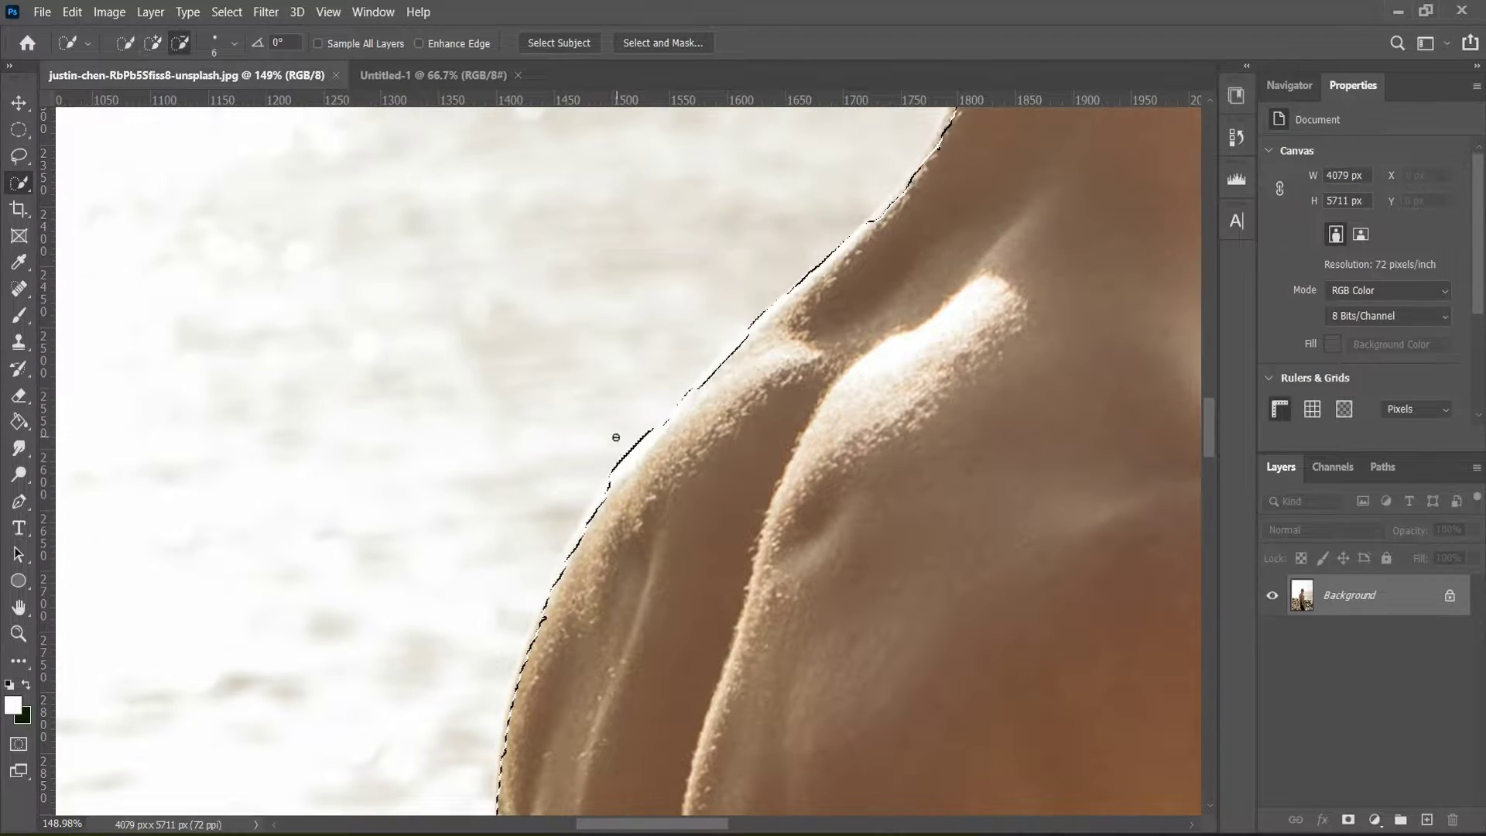
scroll(622, 455, "up", 4)
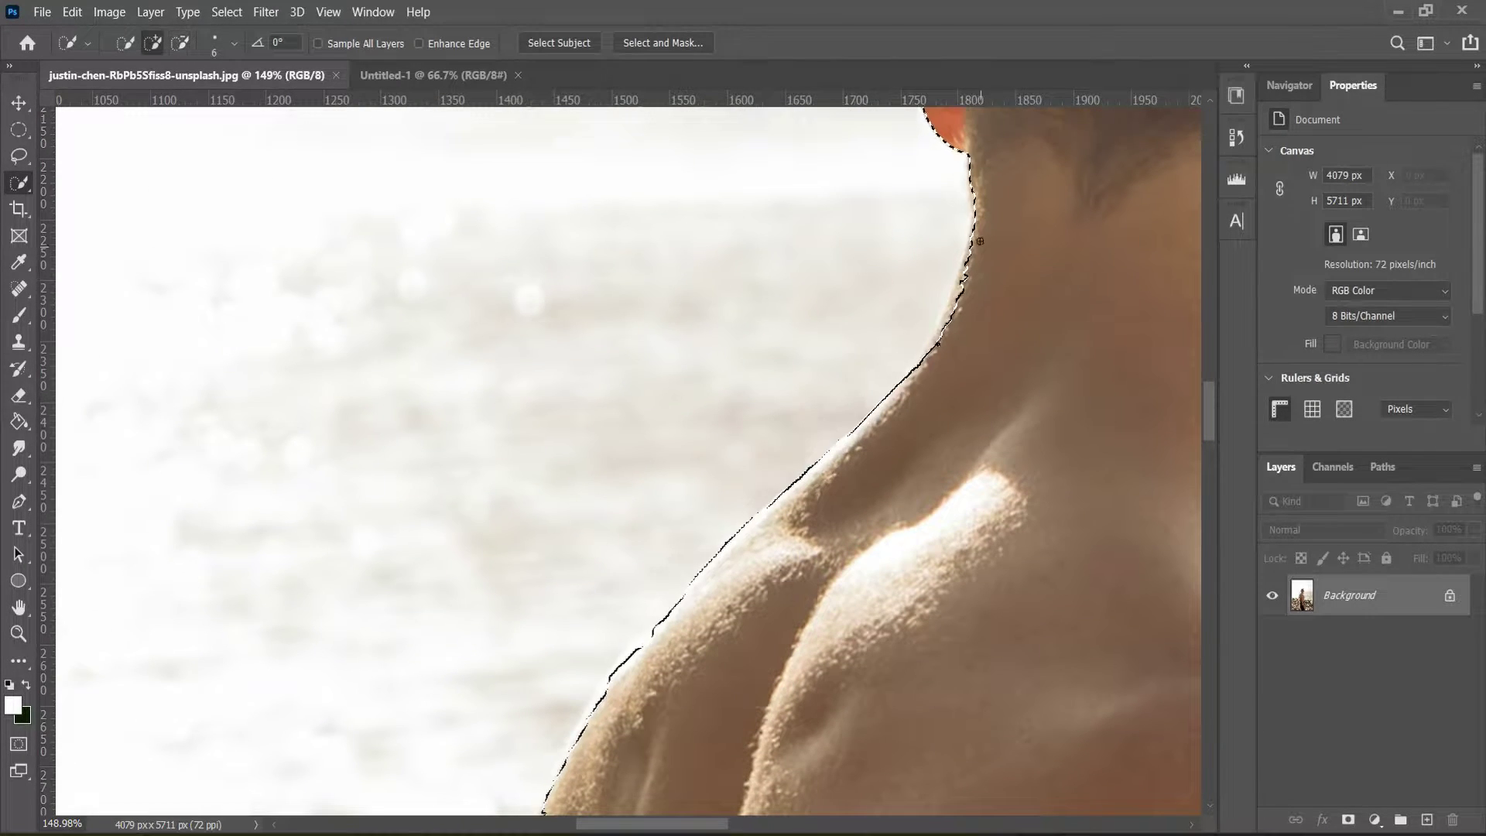
scroll(991, 289, "up", 2)
scroll(923, 391, "down", 5)
scroll(464, 342, "down", 4)
scroll(393, 356, "down", 3)
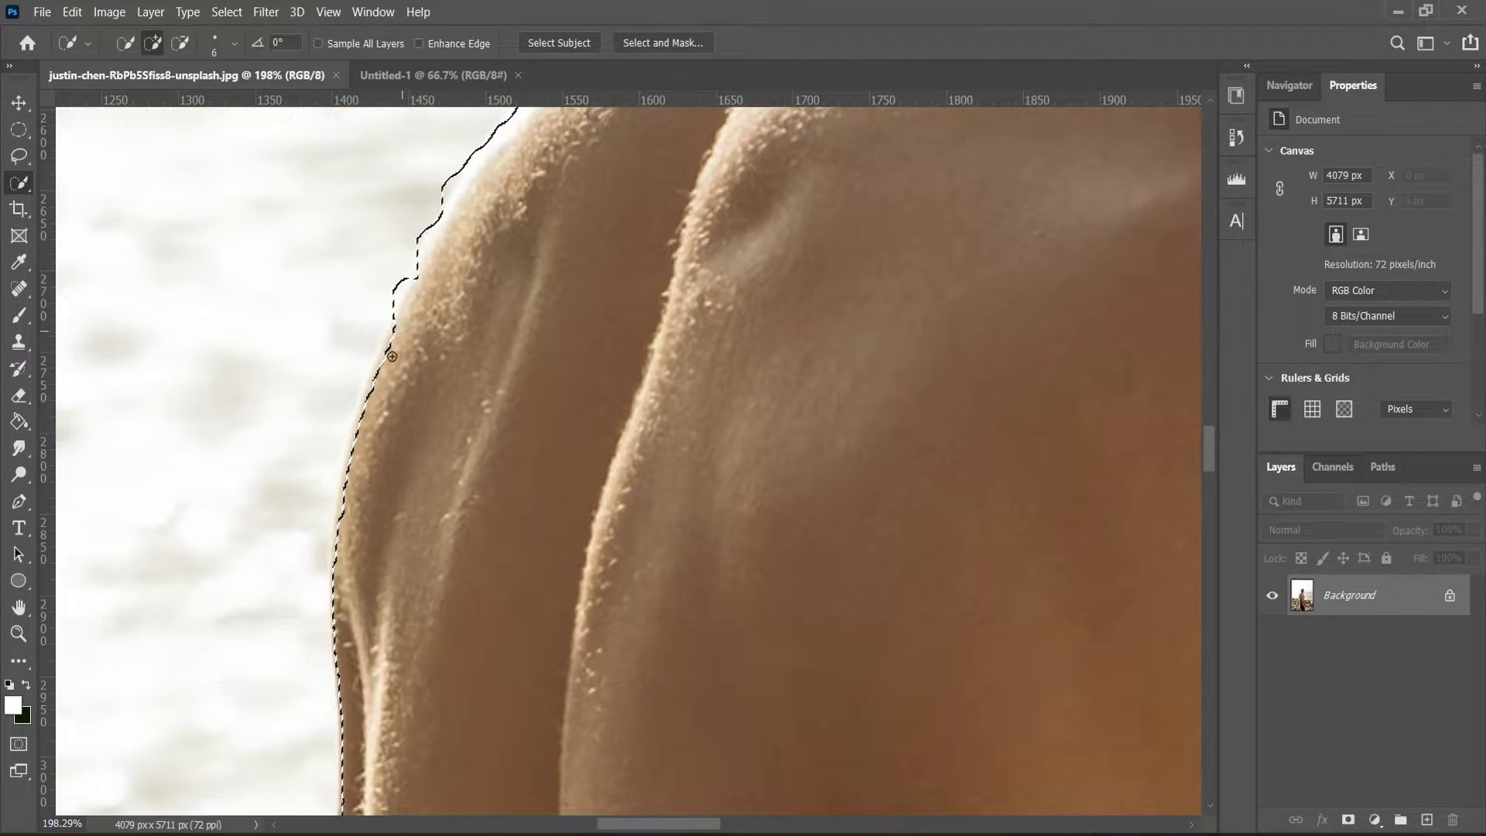
scroll(392, 356, "down", 3)
scroll(653, 246, "up", 4)
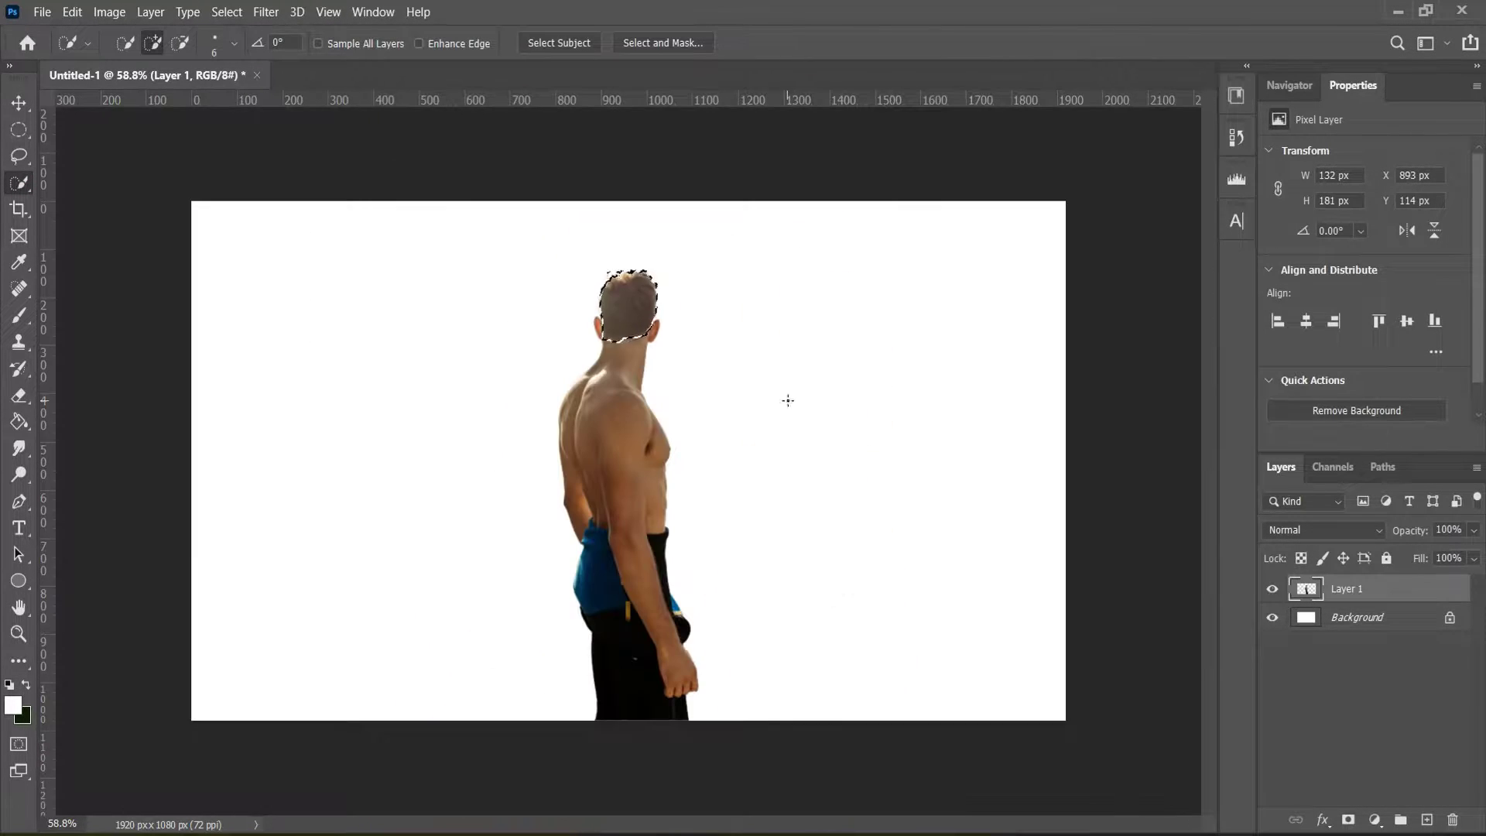
Colorize the selected hair green (Hue 90, Saturation 62, Lightness -35) and merge the adjustment
left_click(1373, 819)
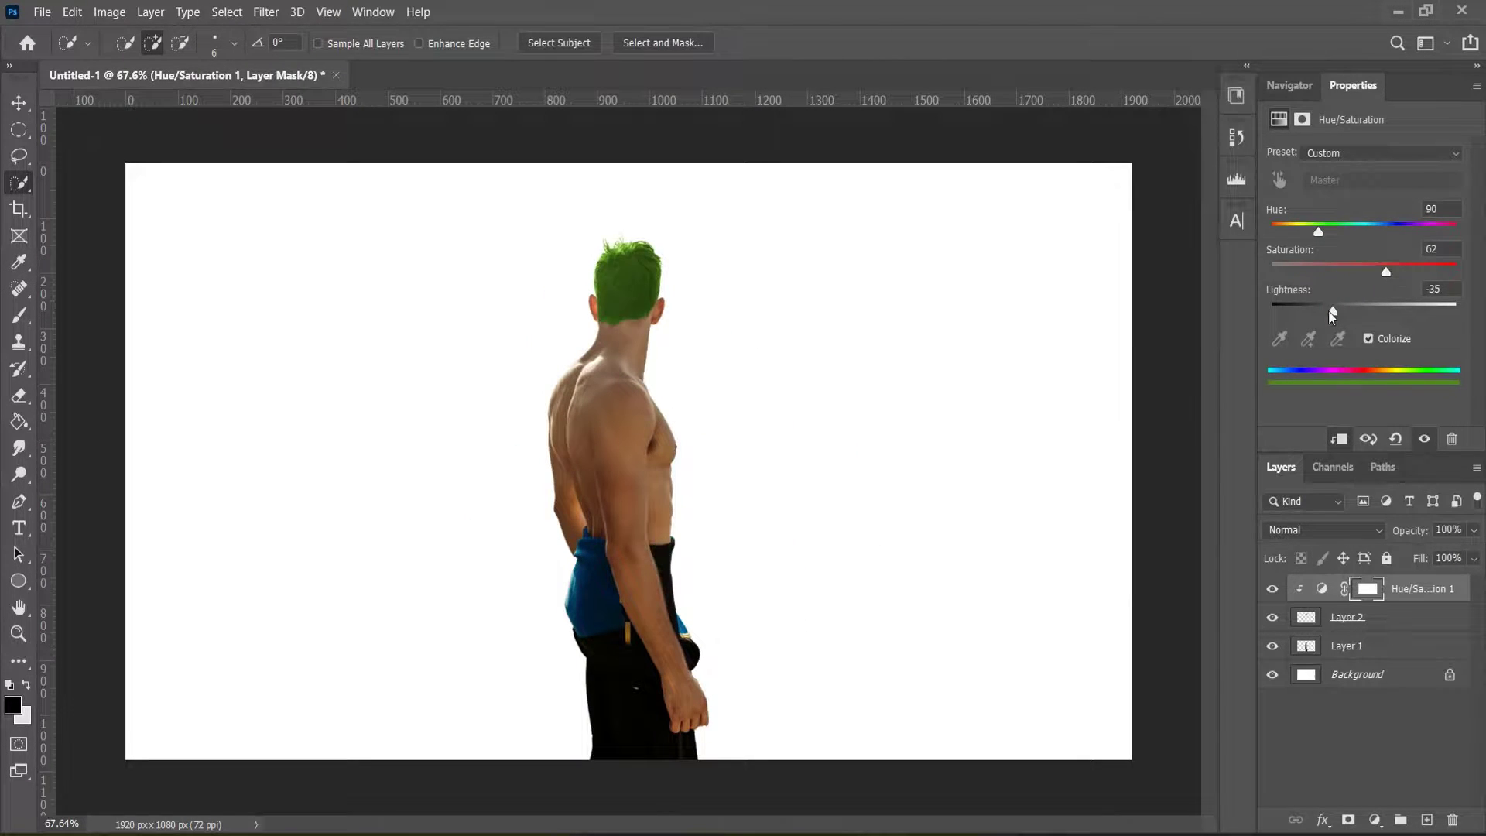
left_click(1318, 757)
right_click(1388, 626)
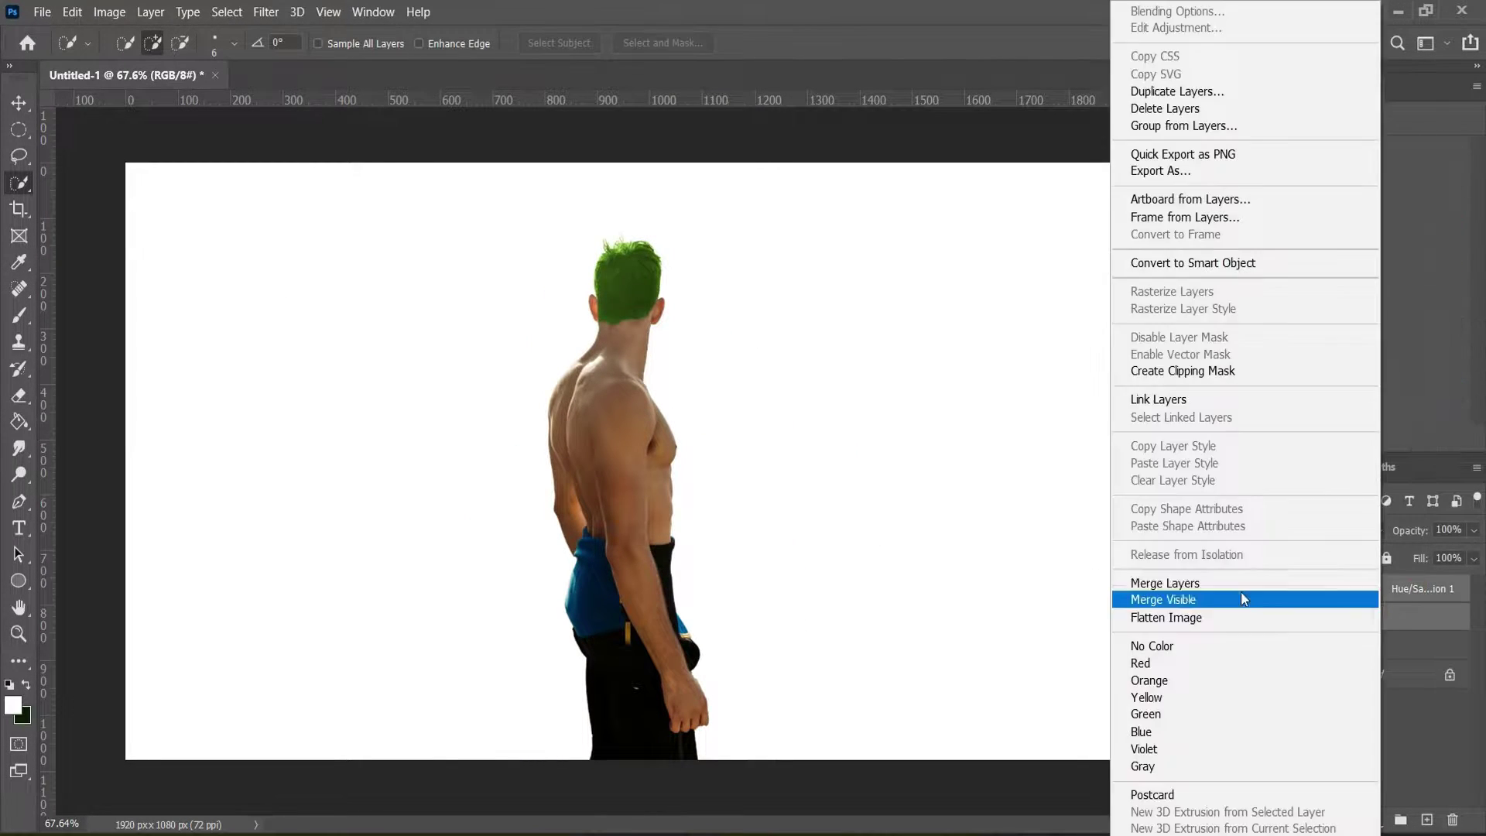
left_click(1241, 592)
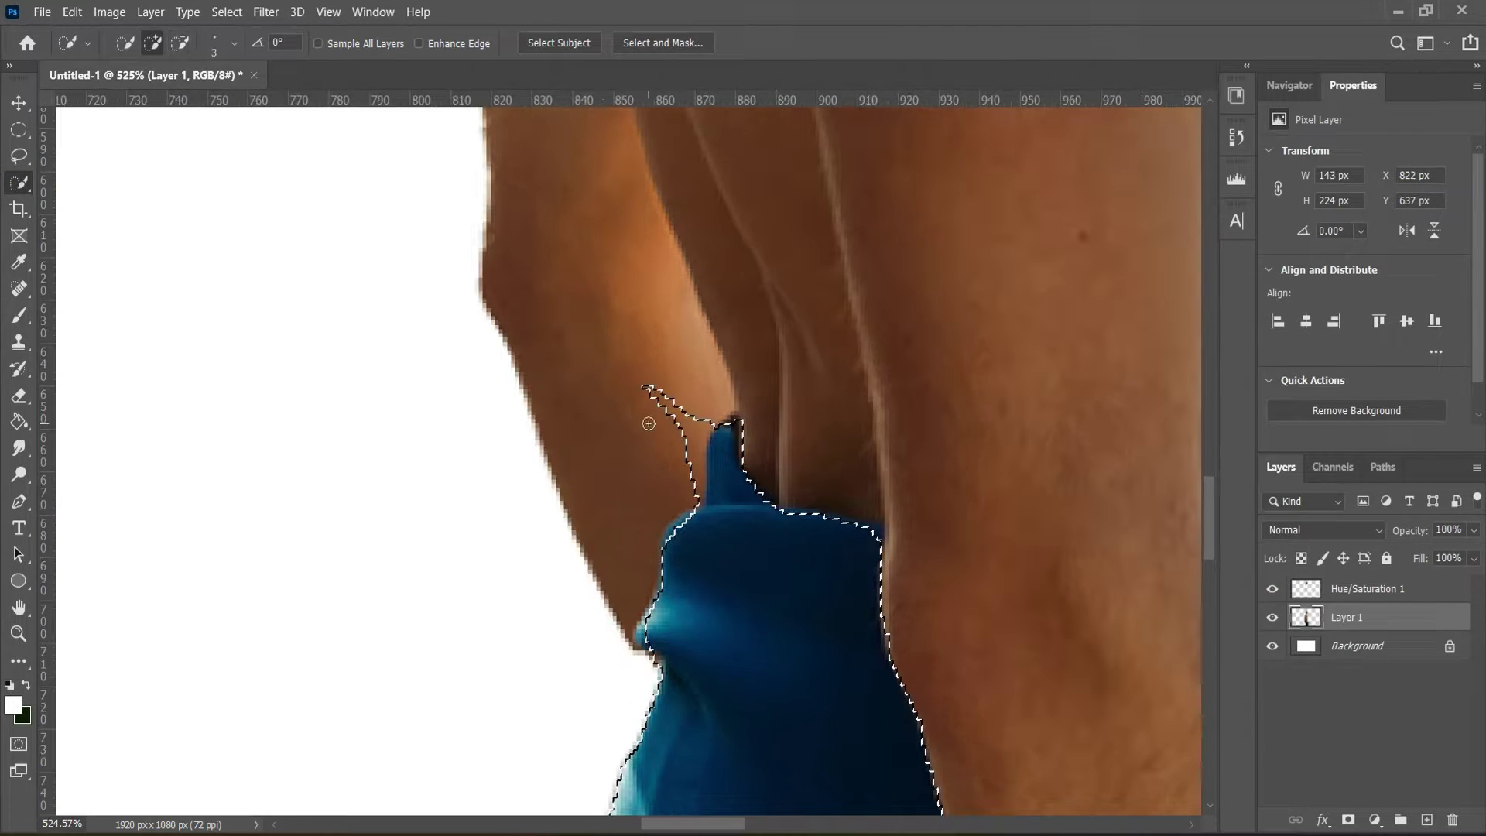
Quick-select the blue waistband and the shorts below it
scroll(721, 450, "up", 4)
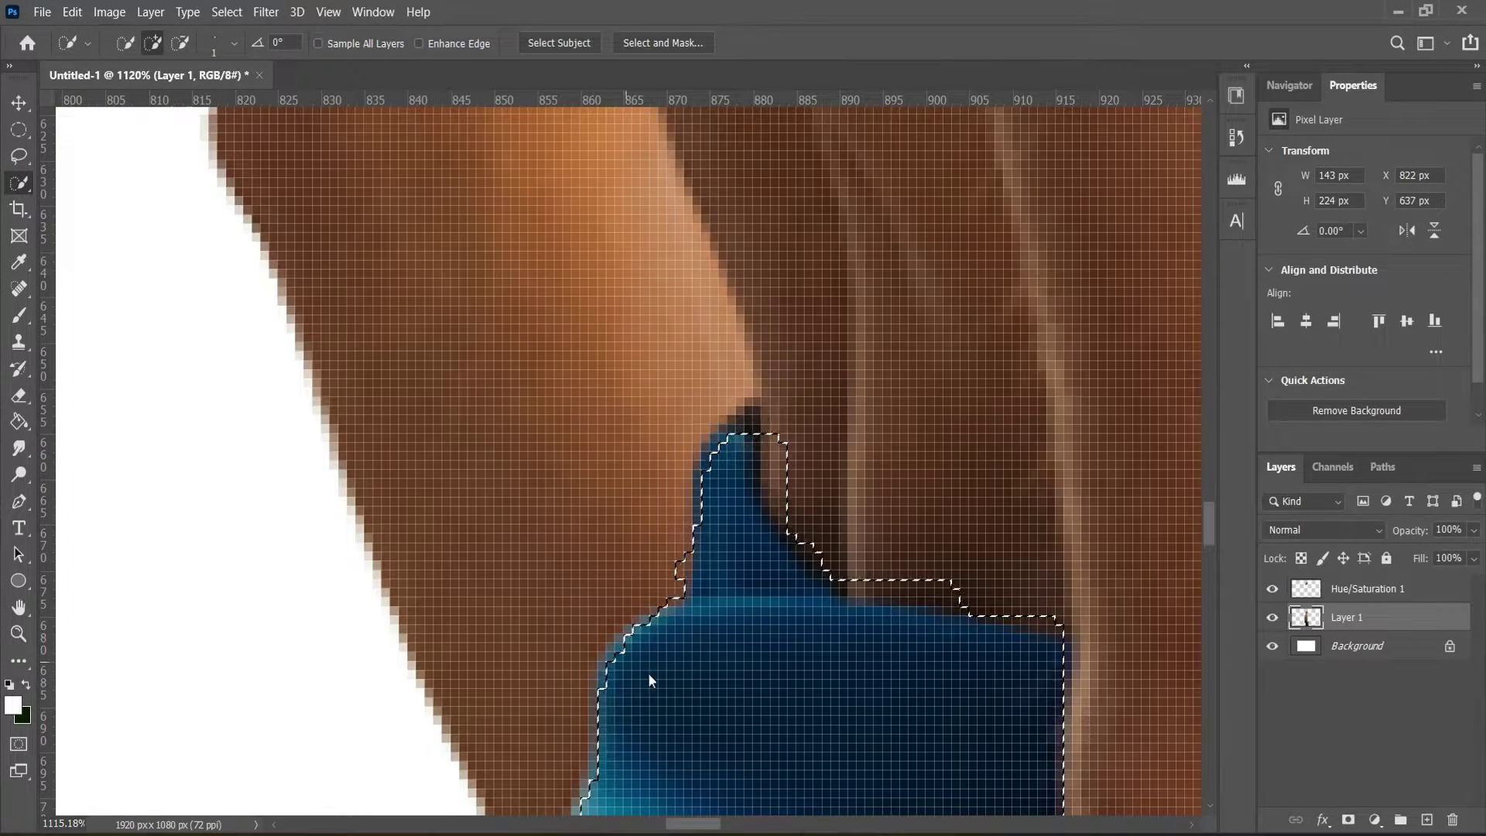
scroll(765, 455, "down", 2)
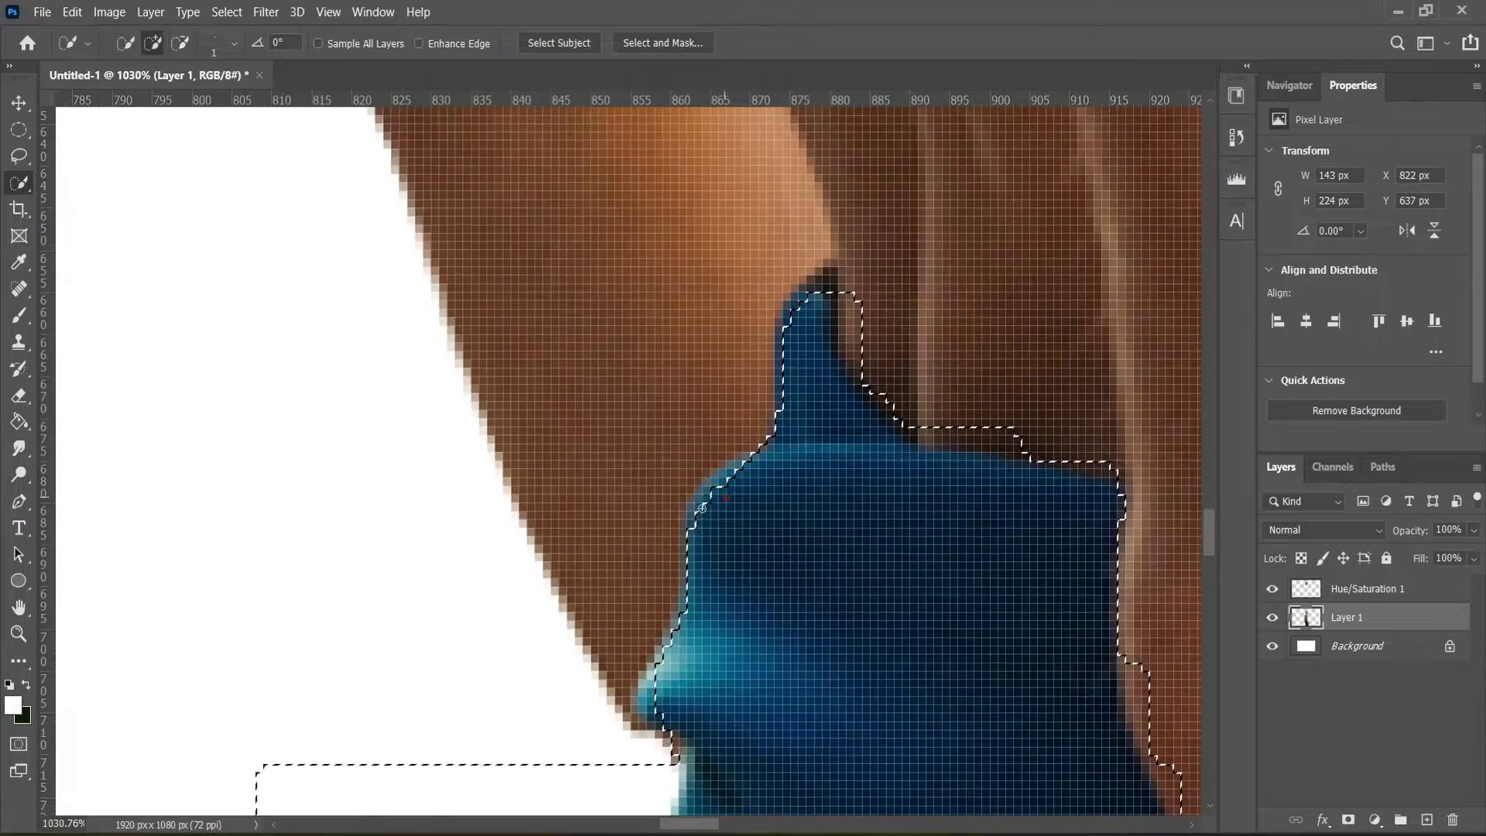
scroll(683, 633, "down", 2)
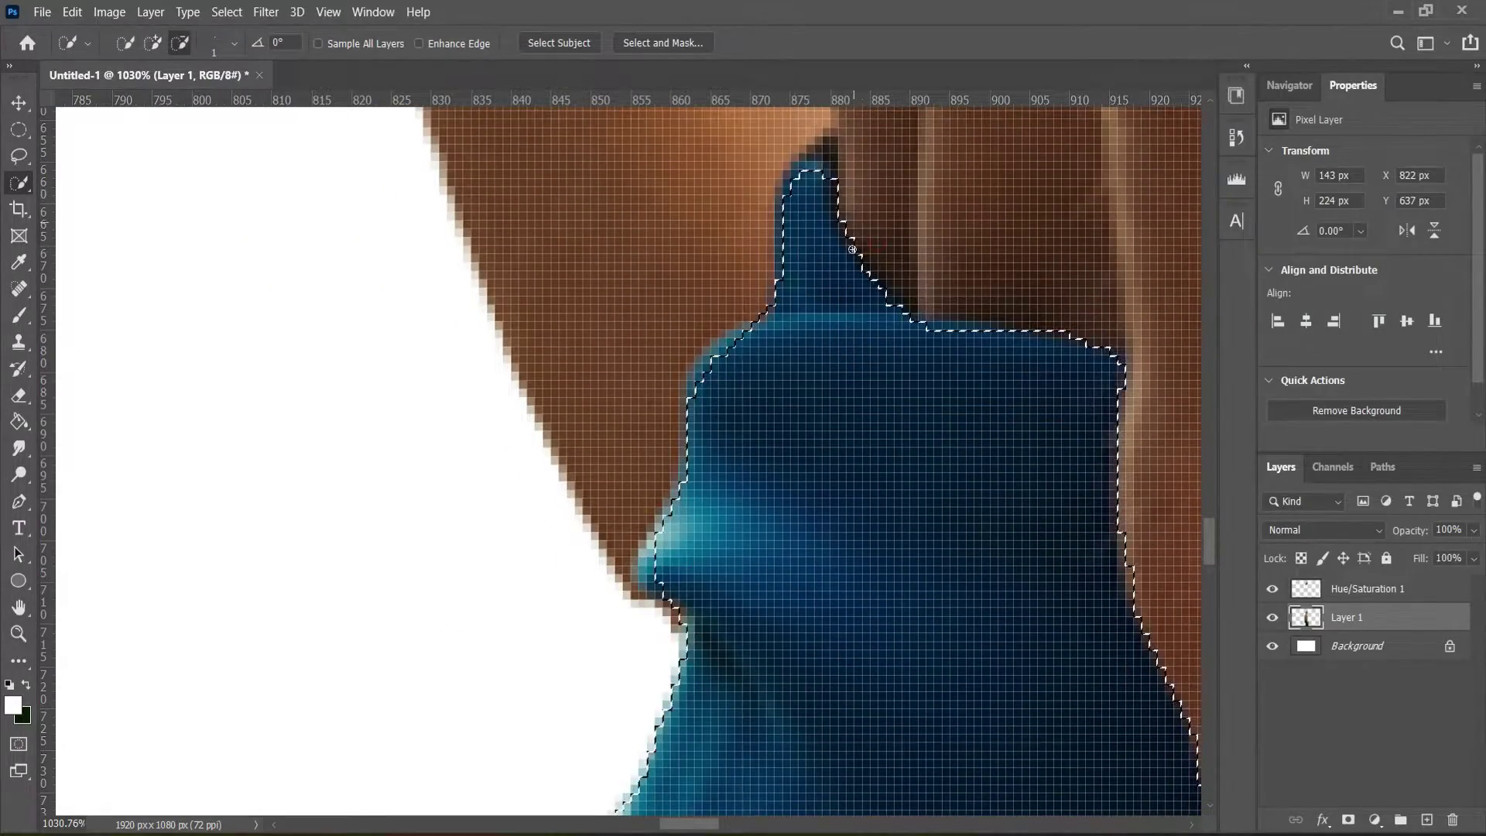
scroll(849, 182, "down", 3)
scroll(851, 387, "down", 3)
scroll(885, 514, "up", 3)
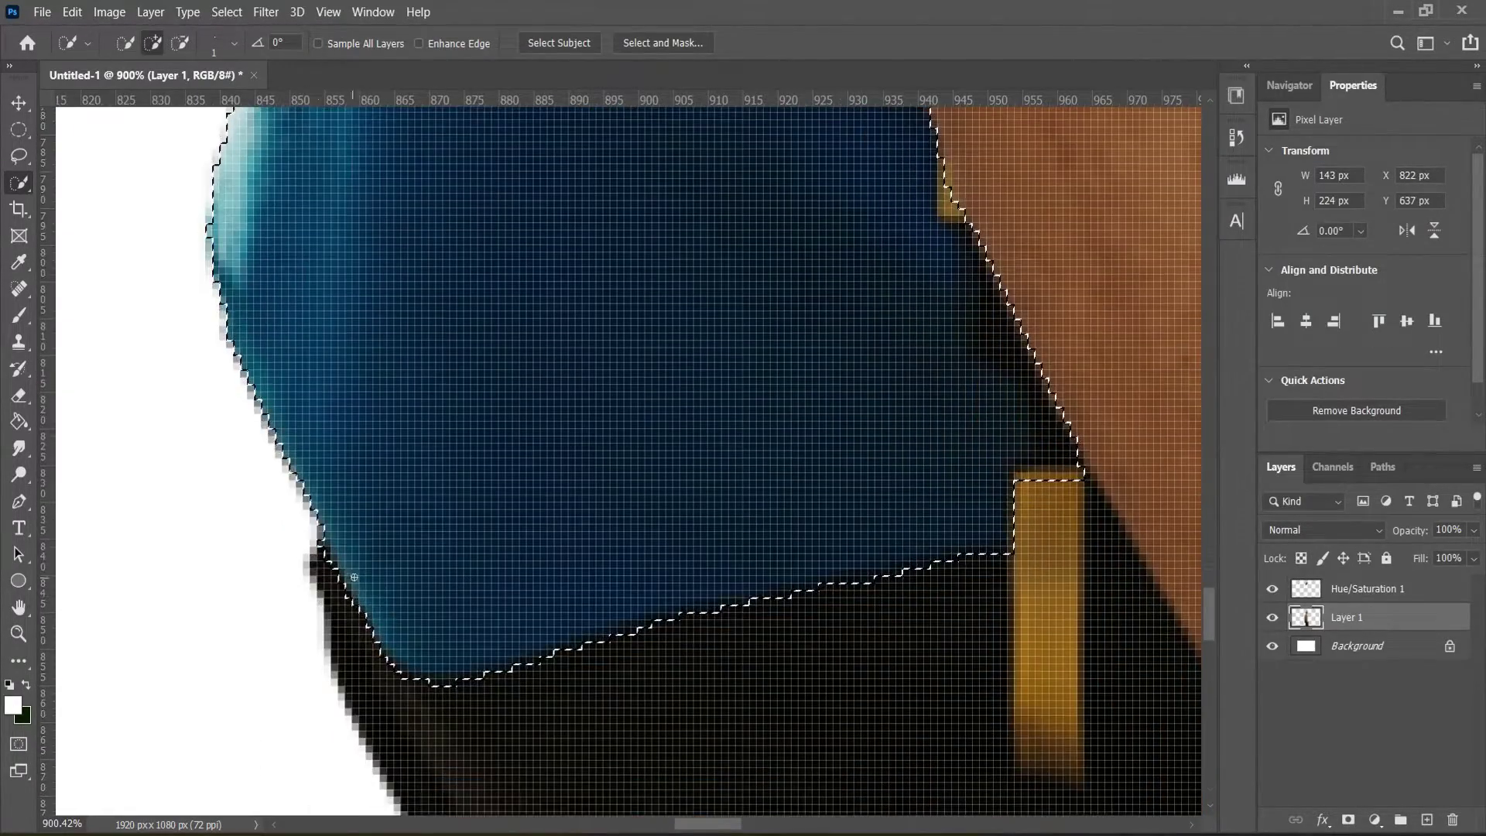
scroll(358, 593, "down", 3)
scroll(703, 332, "up", 3)
left_click_drag(703, 332, 746, 305)
Copy the waistband and shorts to Layer 2 and add a clipped Hue/Saturation adjustment
scroll(949, 255, "up", 3)
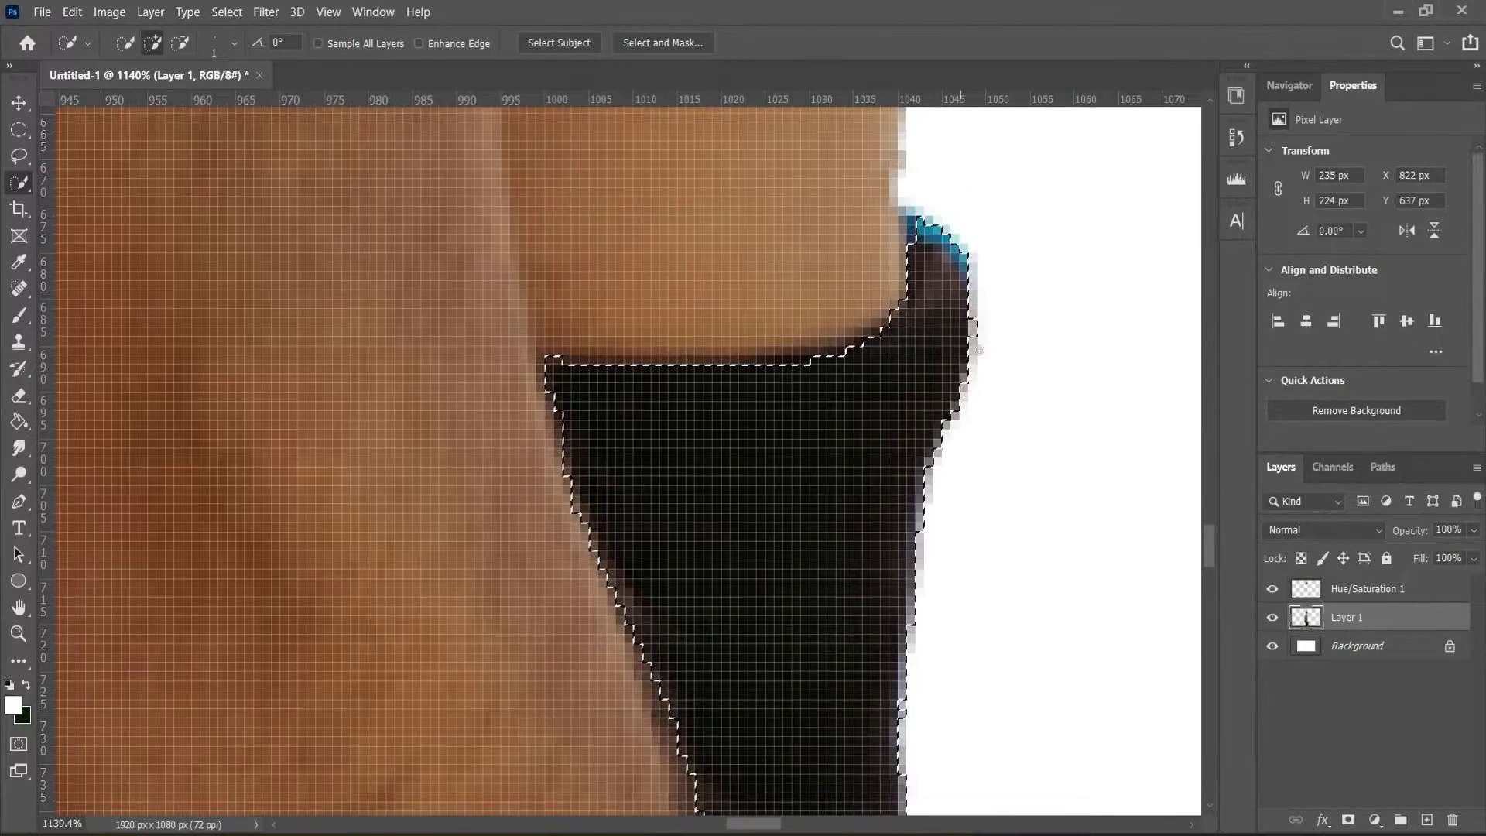
scroll(949, 255, "down", 5)
scroll(1034, 607, "down", 3)
scroll(1068, 663, "up", 2)
key("ctrl+j")
left_click(1385, 627)
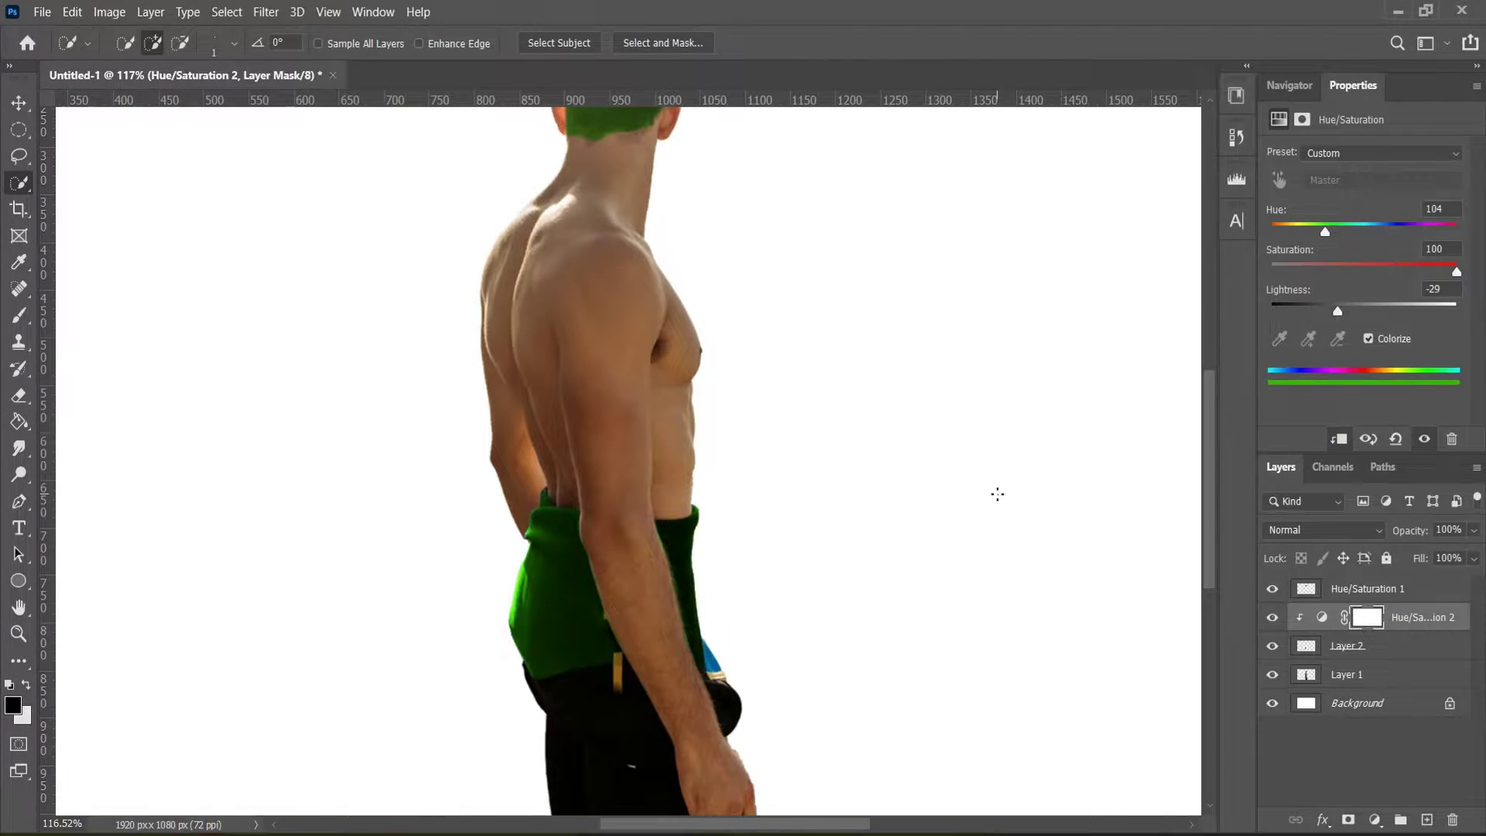
Merge the green Hue/Saturation recolour (104, 100, -29) down into the waistband layer
key("ctrl+0")
left_click(1362, 646, "shift")
key("ctrl+e")
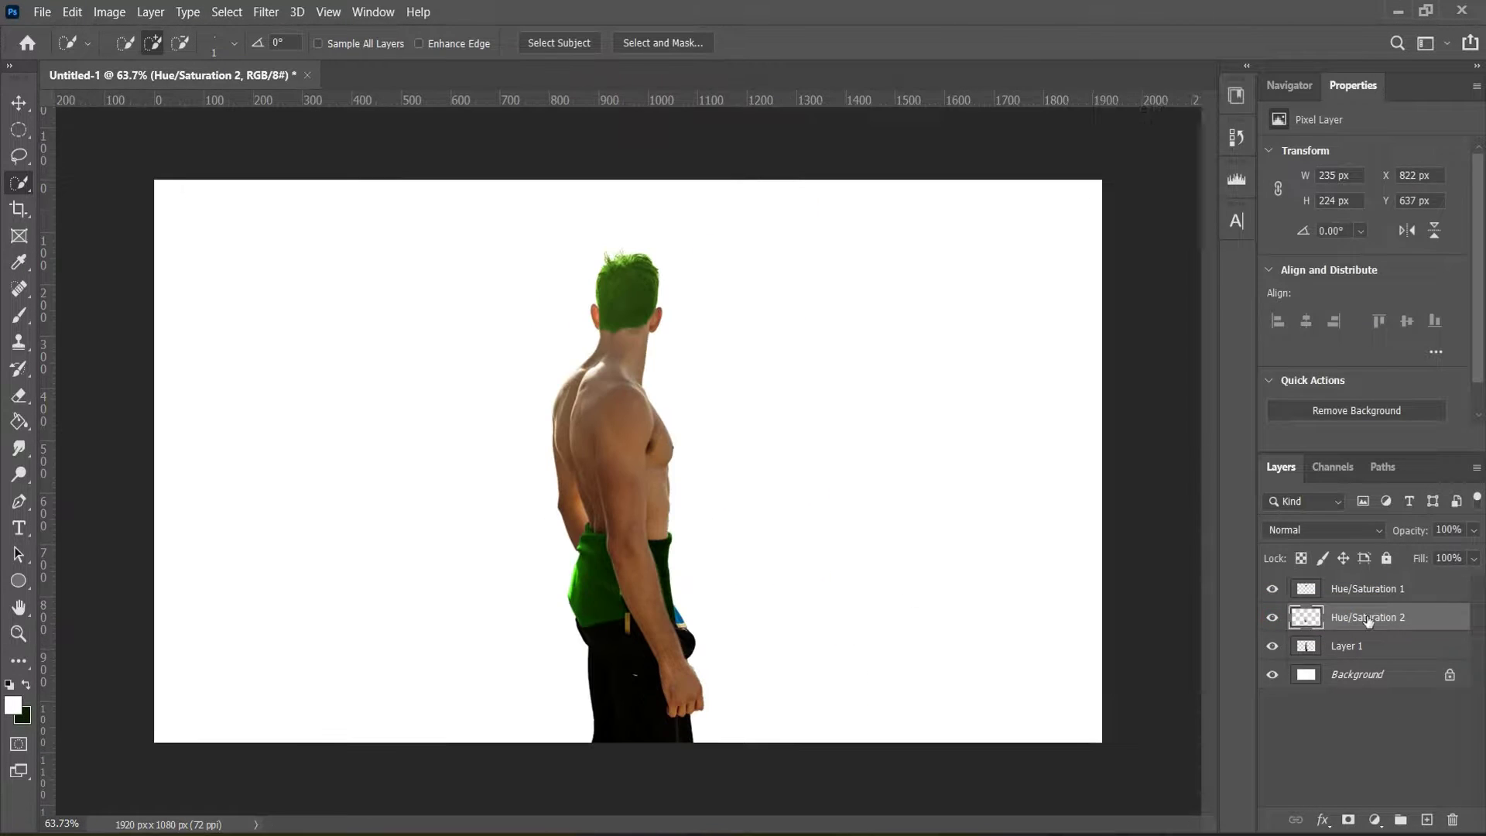
double_click(1368, 621)
left_click(1004, 587)
key("Escape")
Sample dark green from the waistband and switch to the Brush for shading touch-ups
left_click(13, 704)
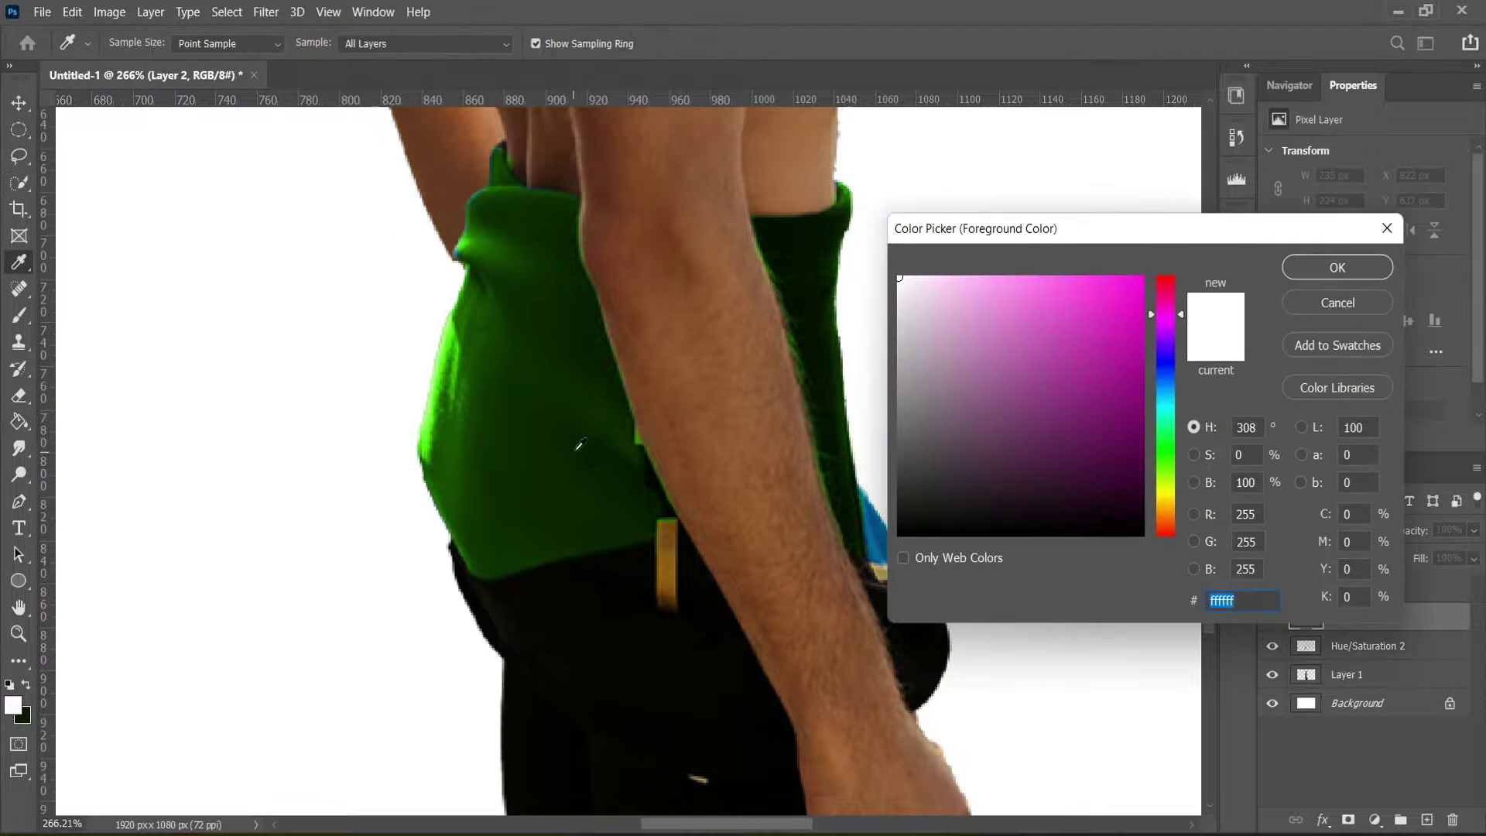
left_click(580, 445)
key("Return")
key("b")
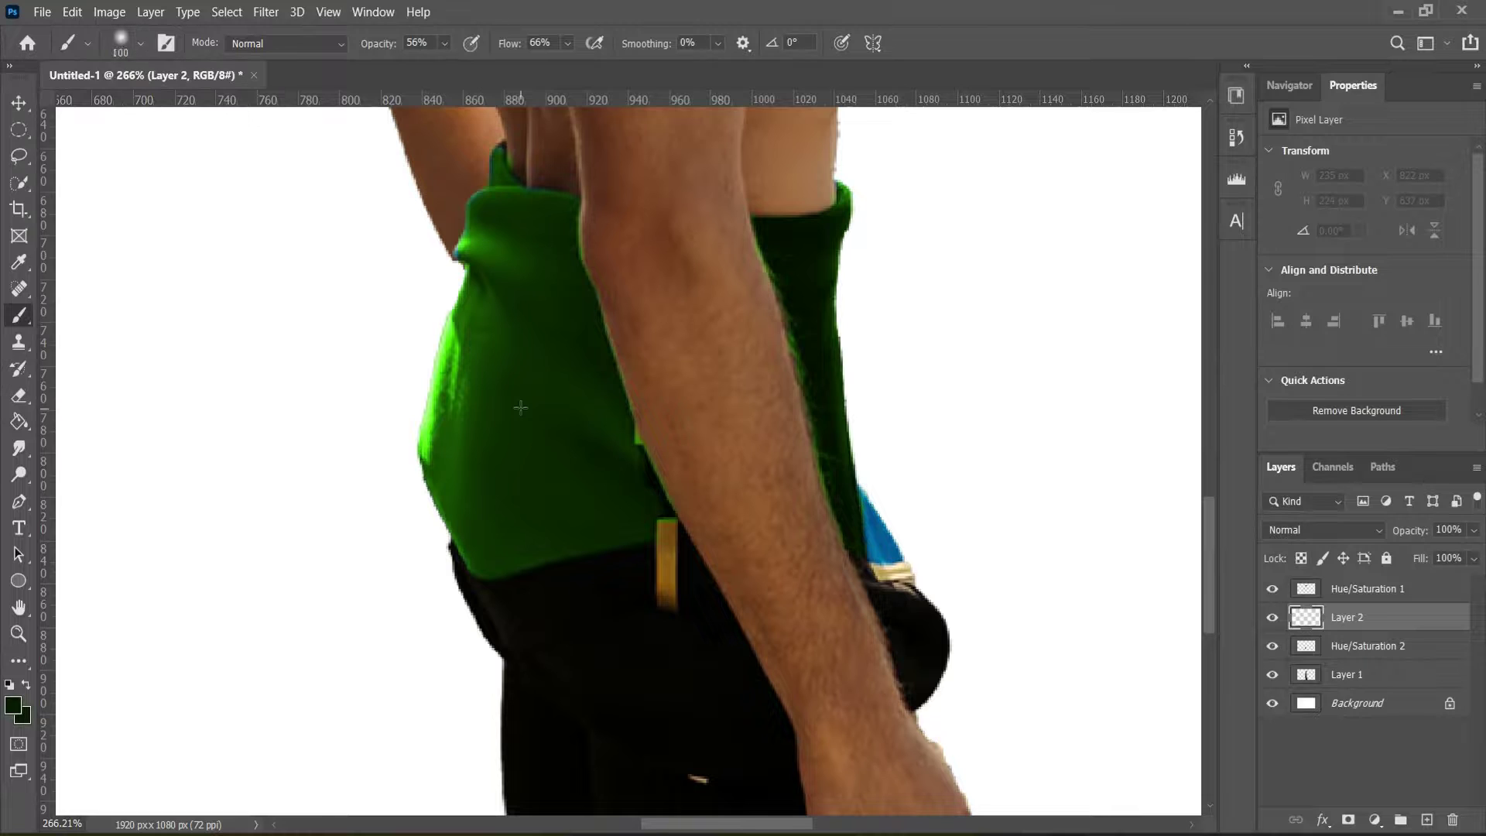
scroll(837, 571, "up", 5)
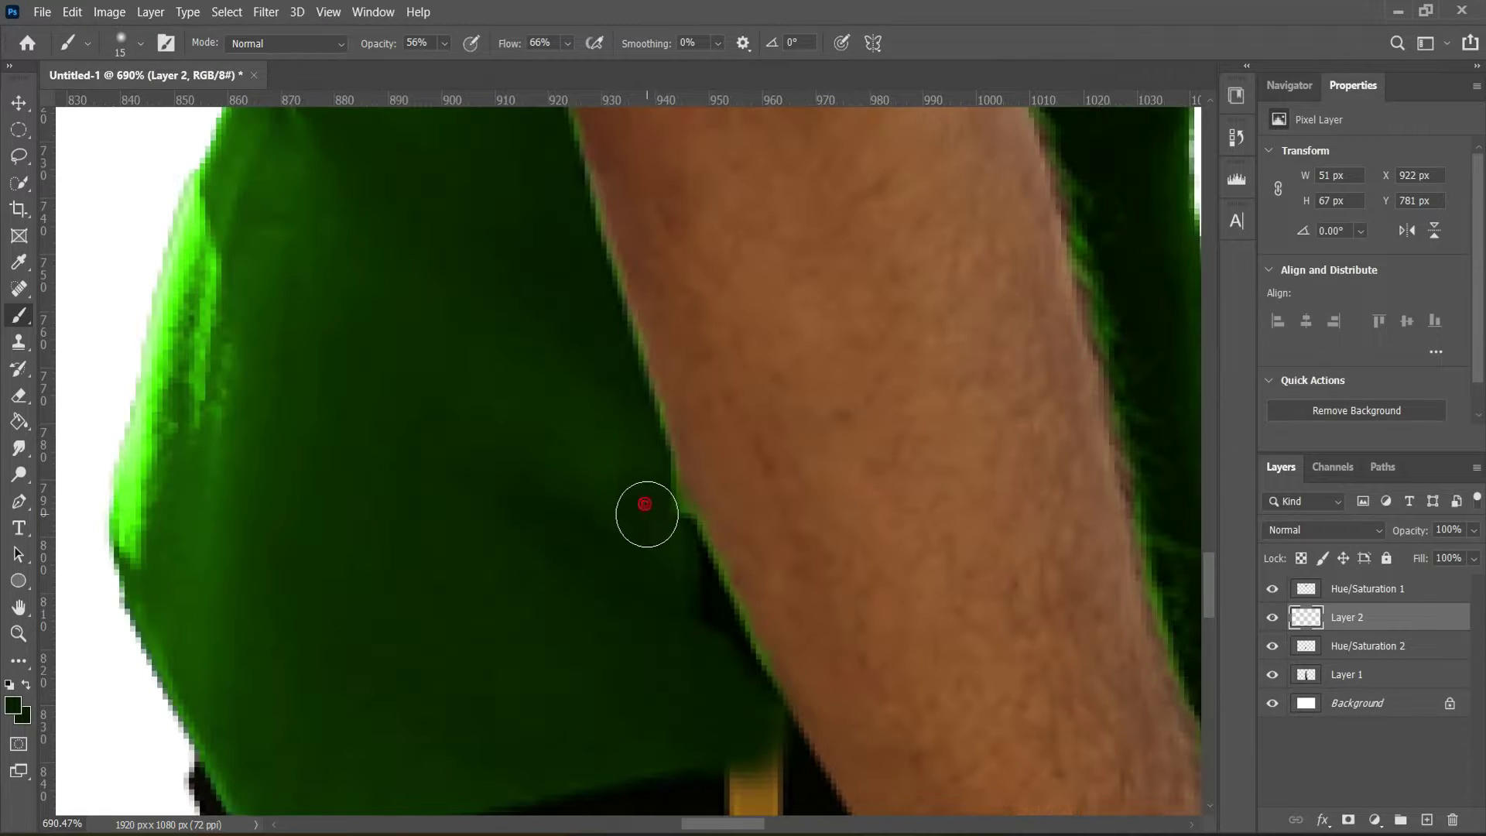
scroll(681, 526, "down", 6)
scroll(680, 700, "up", 3)
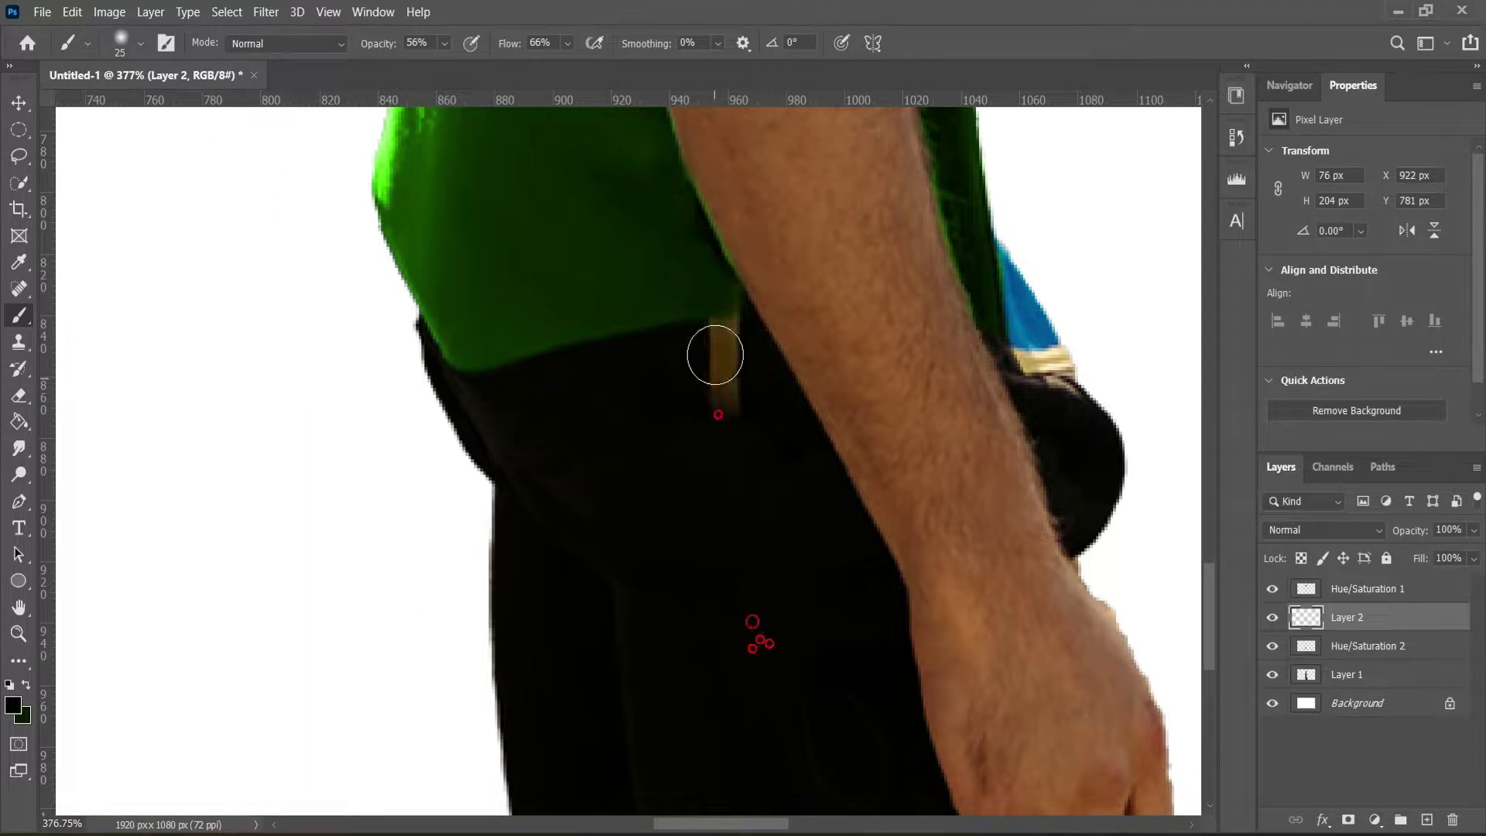
scroll(723, 350, "down", 6)
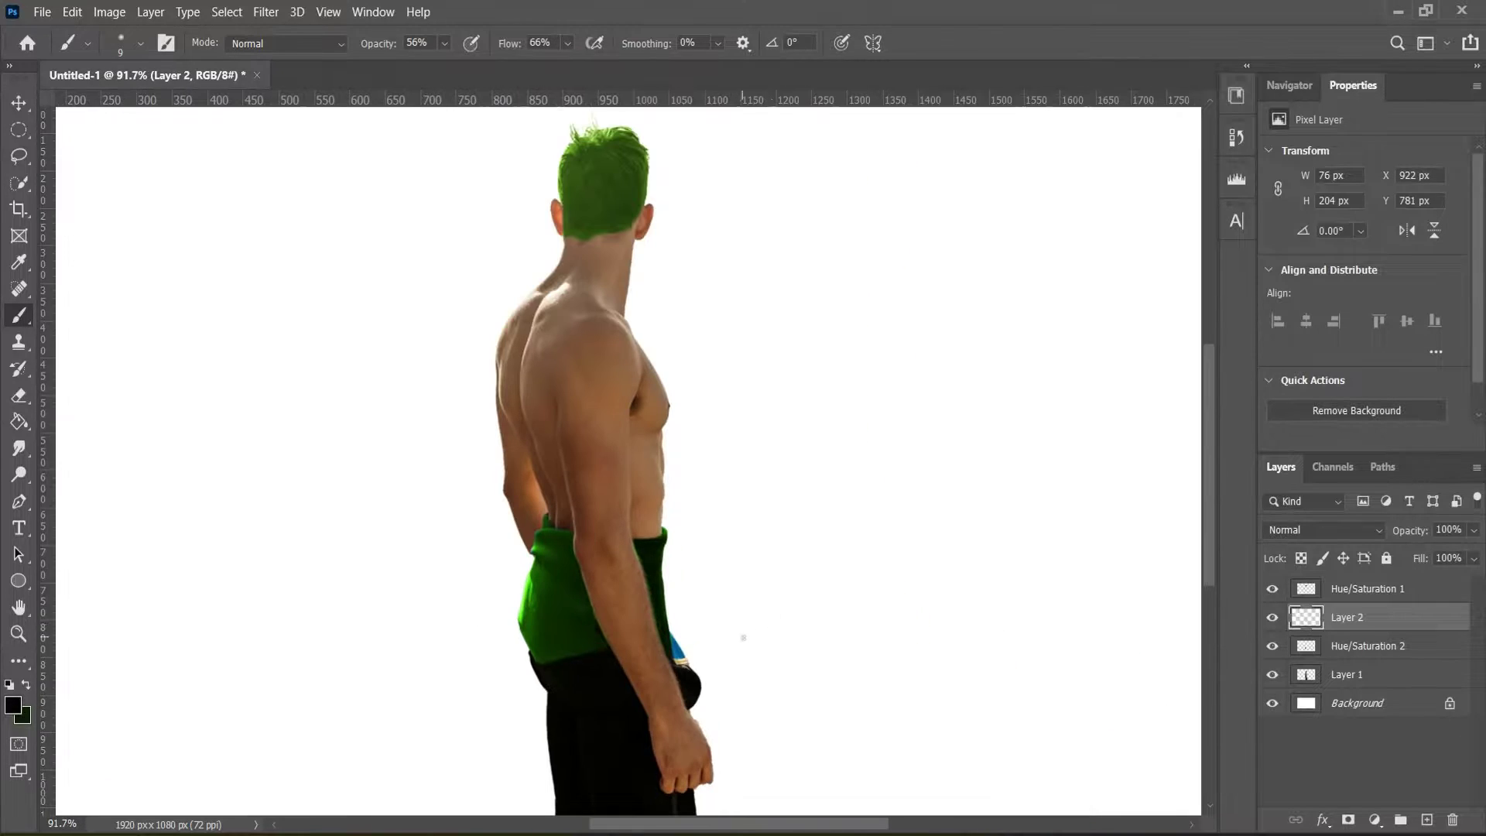
Erase the stray blue edge pixels around the clenched right hand on Layer 1
left_click(1346, 645)
key("e")
scroll(694, 583, "up", 3)
scroll(694, 583, "up", 2)
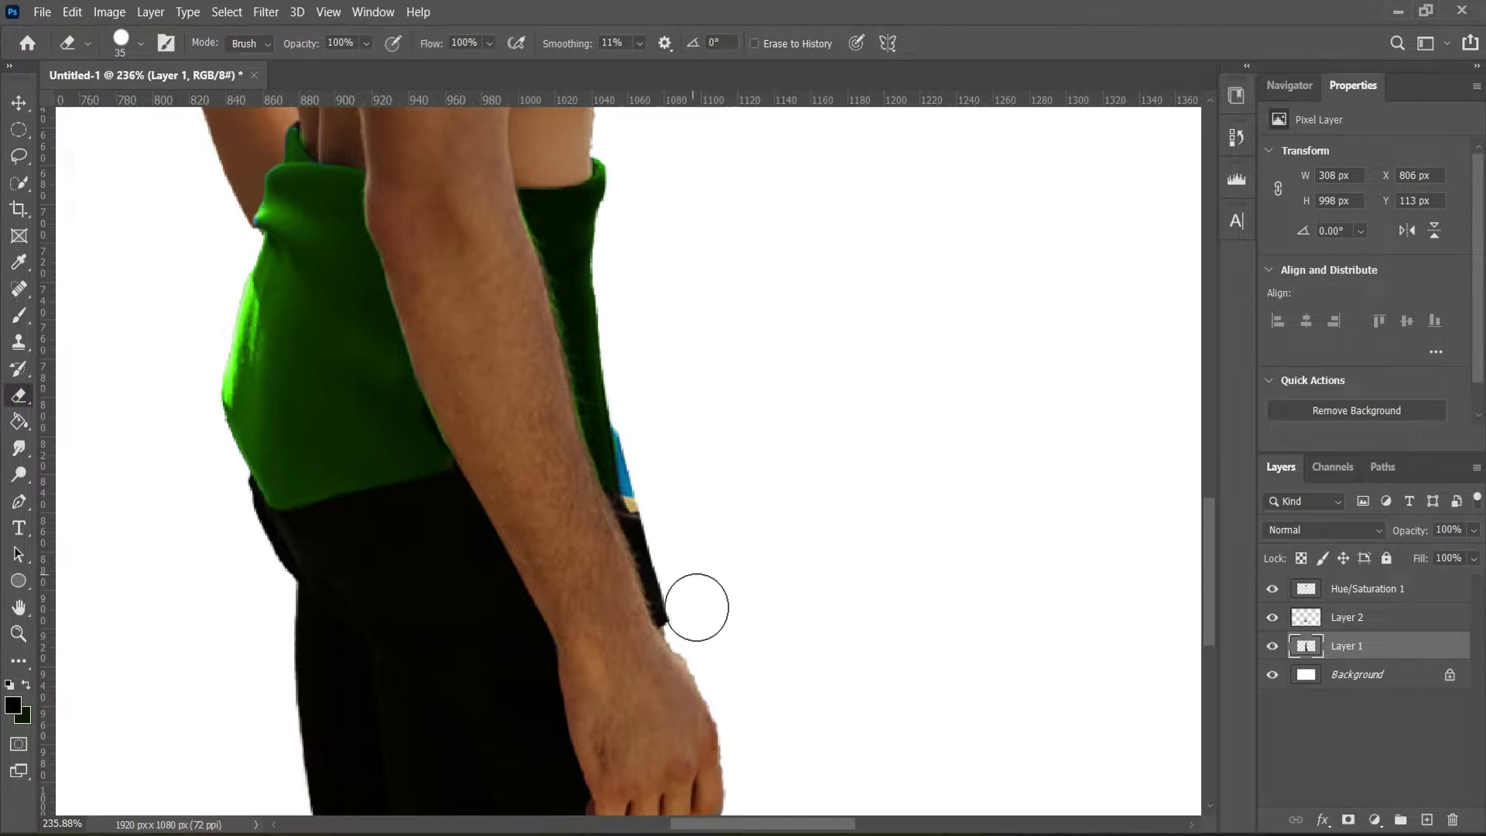
scroll(656, 472, "up", 6)
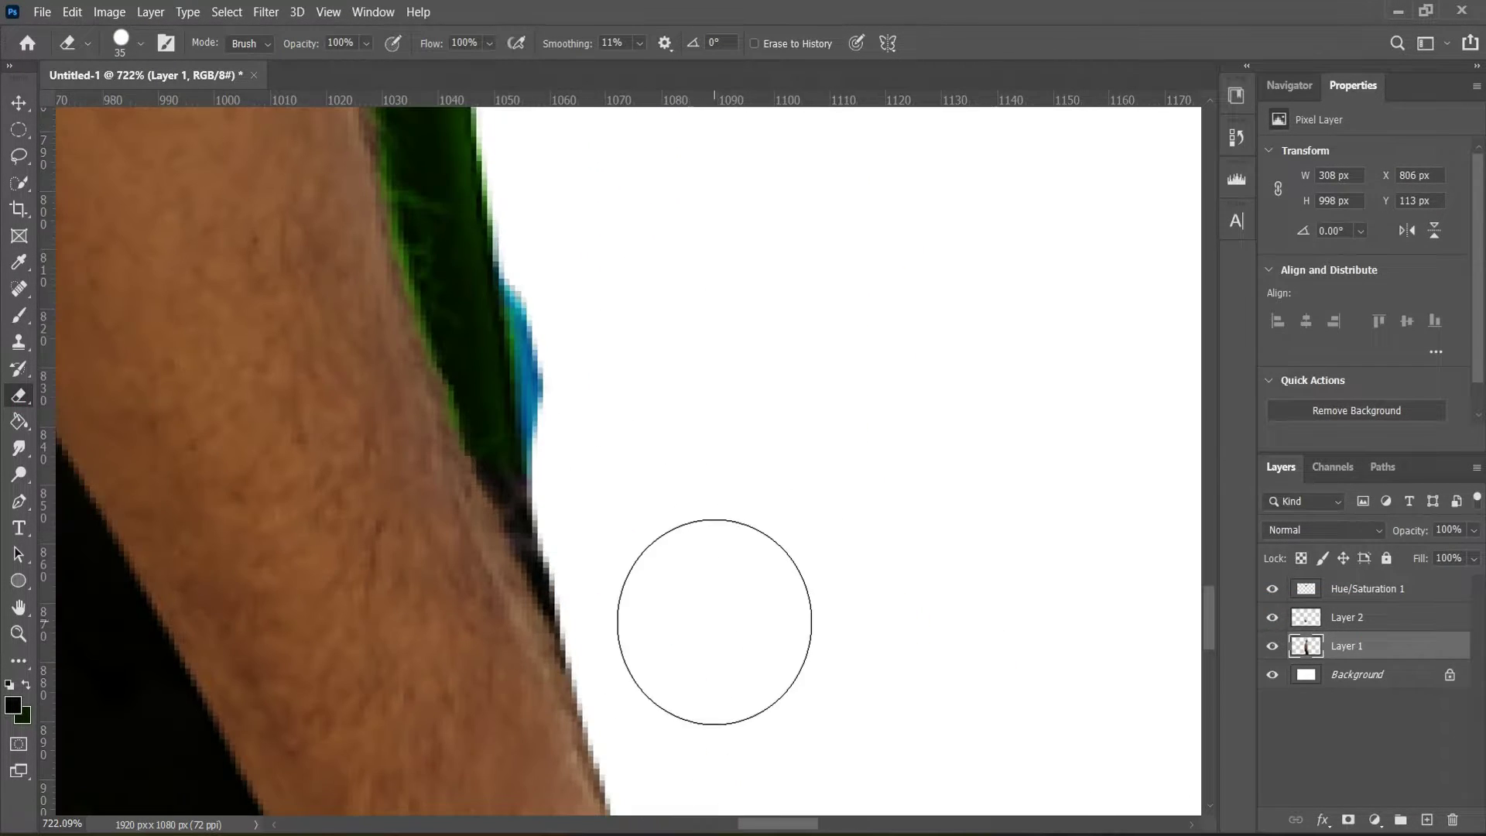
scroll(552, 355, "down", 9)
scroll(928, 524, "down", 5)
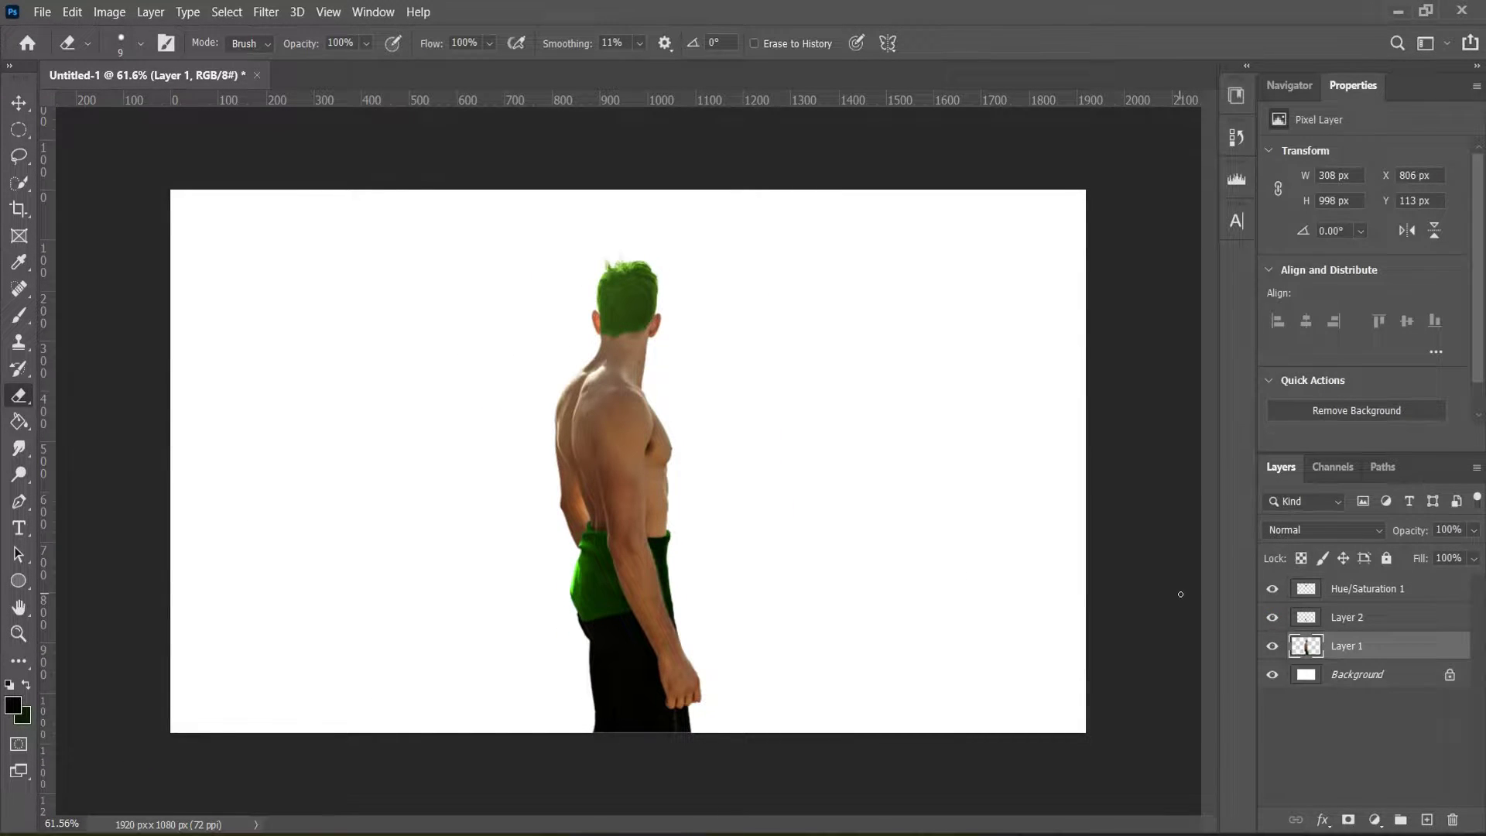
scroll(696, 504, "up", 3)
scroll(700, 448, "up", 3)
scroll(666, 590, "up", 2)
scroll(739, 596, "up", 2)
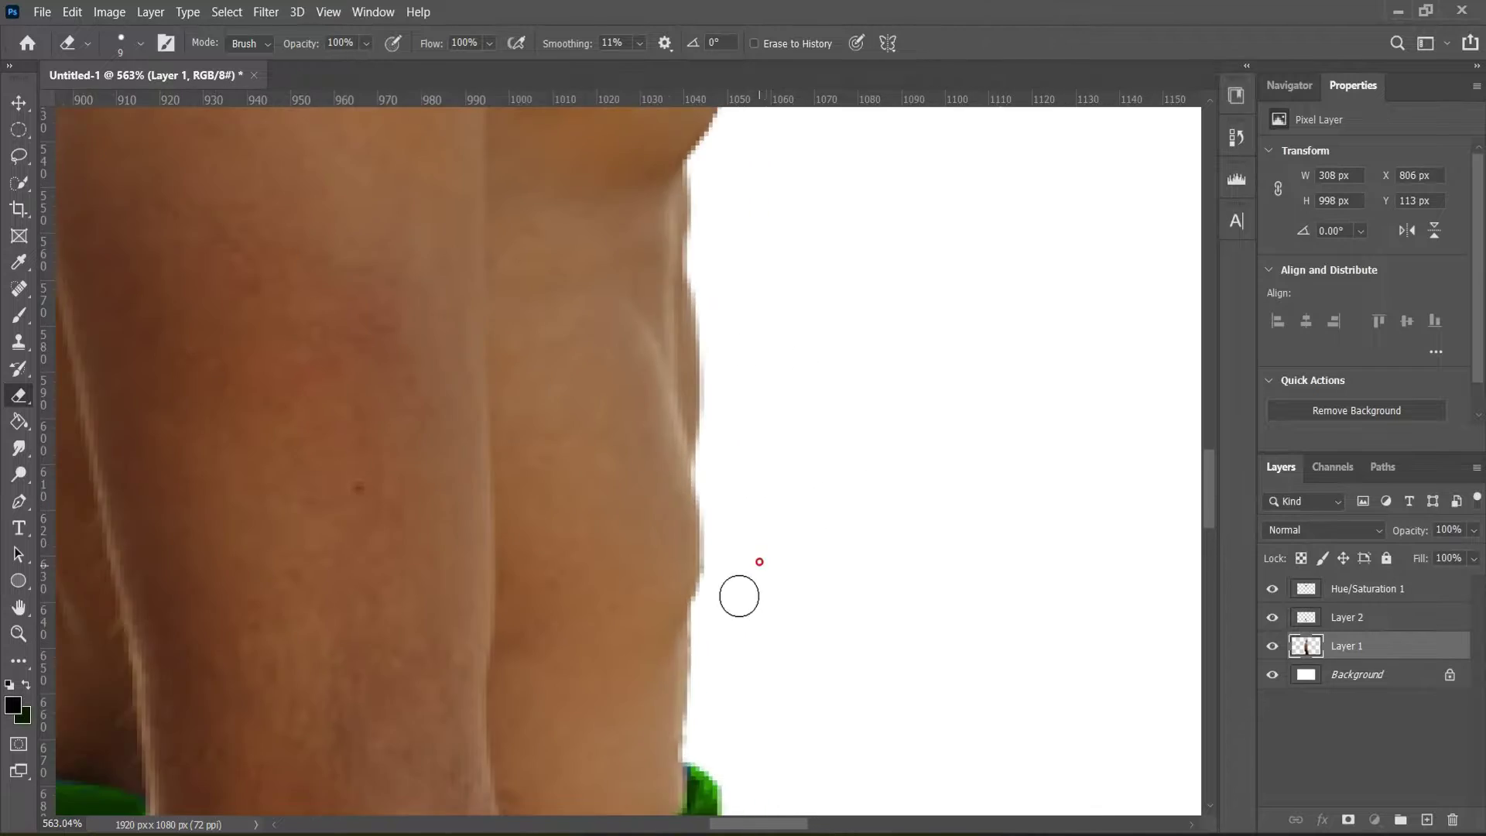
scroll(739, 596, "down", 4)
scroll(748, 570, "up", 5)
scroll(913, 368, "down", 5)
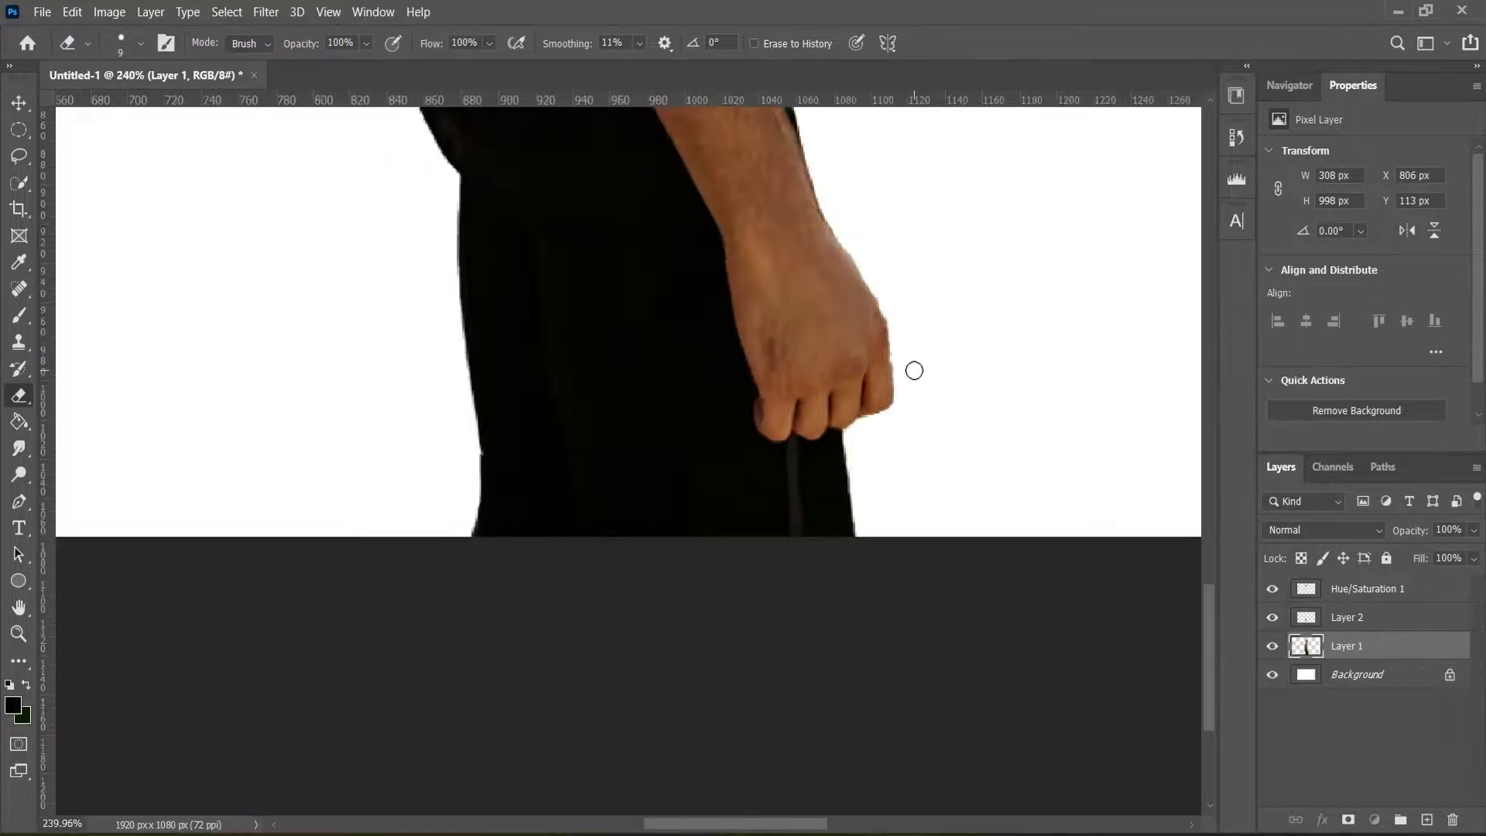
scroll(842, 497, "down", 5)
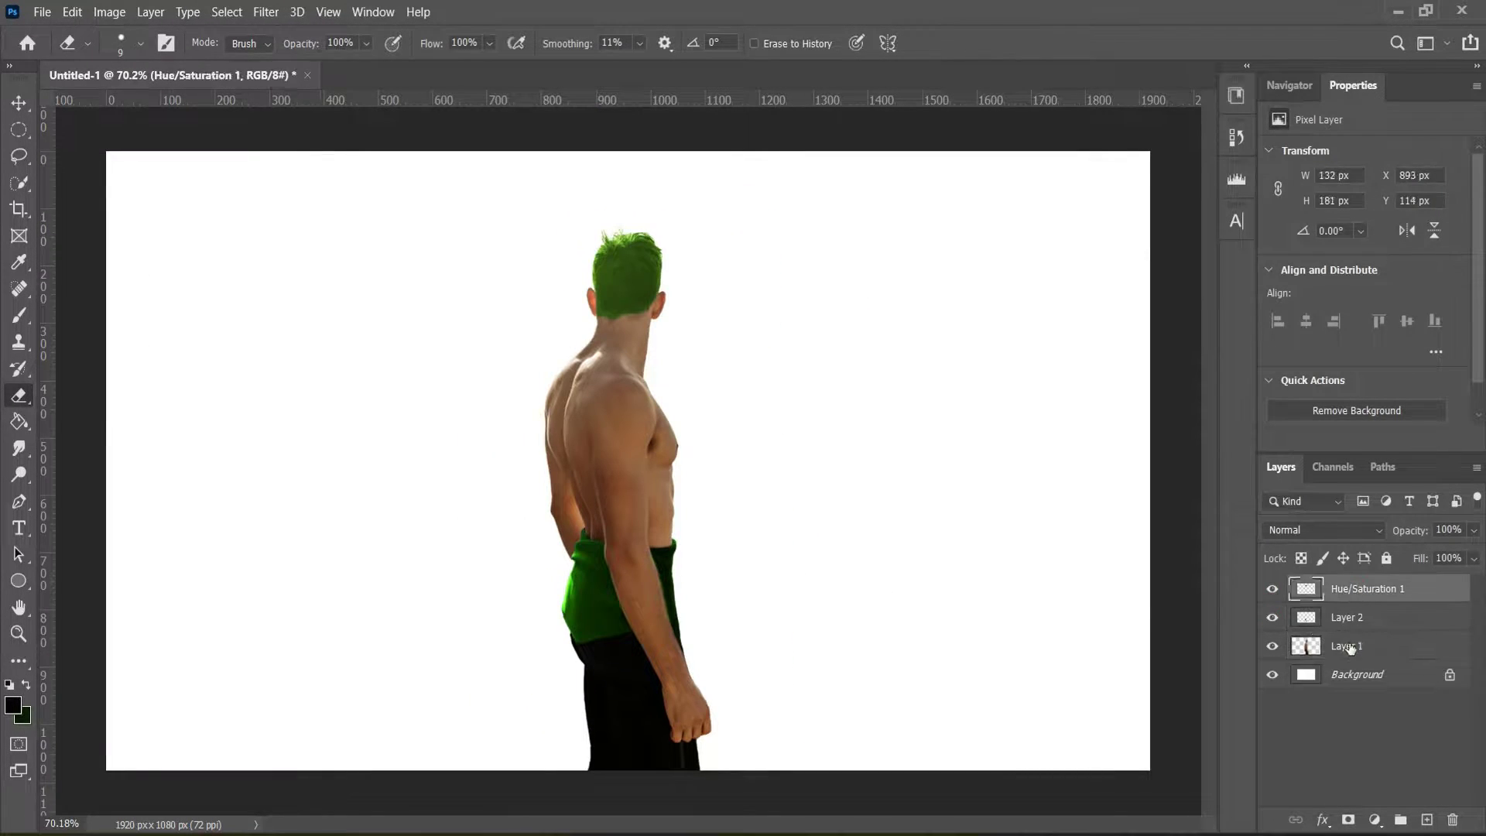
left_click(42, 12)
left_click(85, 341)
Place 'zoro sword 3', then scale and angle it into the figure's right hand
scroll(287, 464, "down", 3)
double_click(405, 658)
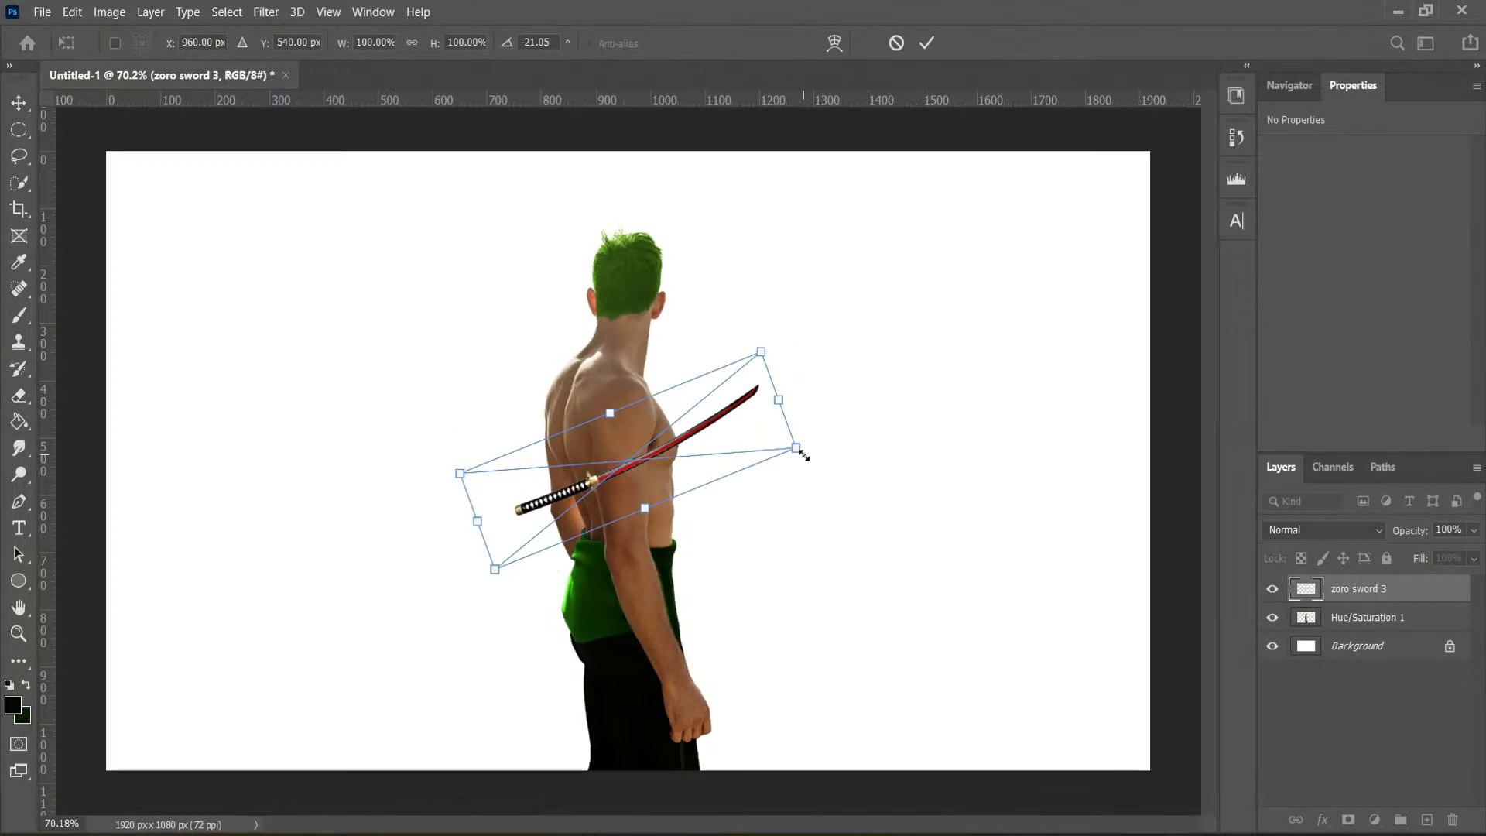
left_click_drag(1140, 536, 1070, 527)
left_click_drag(959, 602, 1061, 529)
key("Return")
Duplicate the sword and erase the grip section covering the fingers
key("ctrl+j")
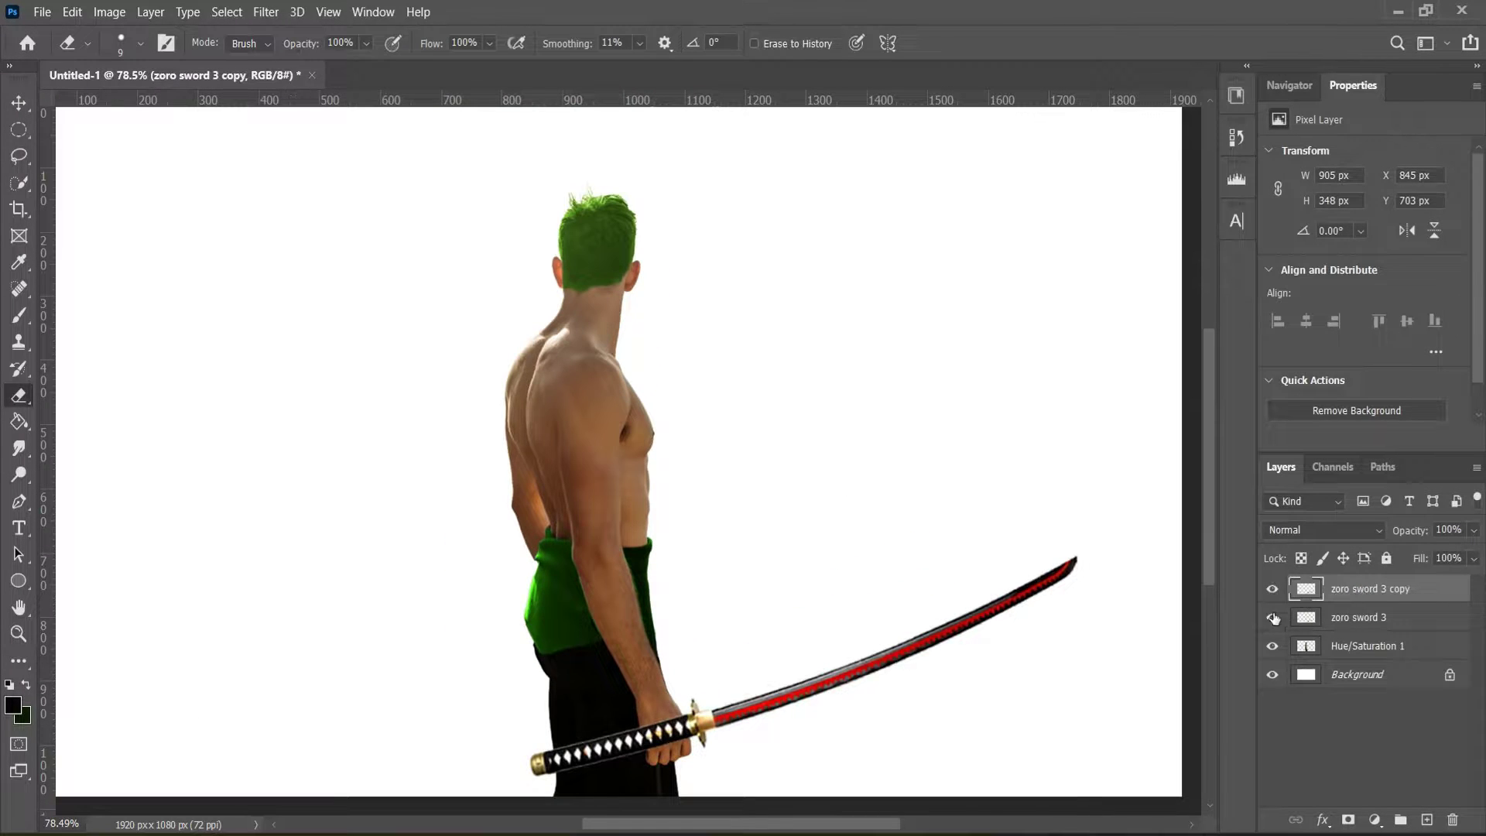
scroll(645, 553, "up", 5)
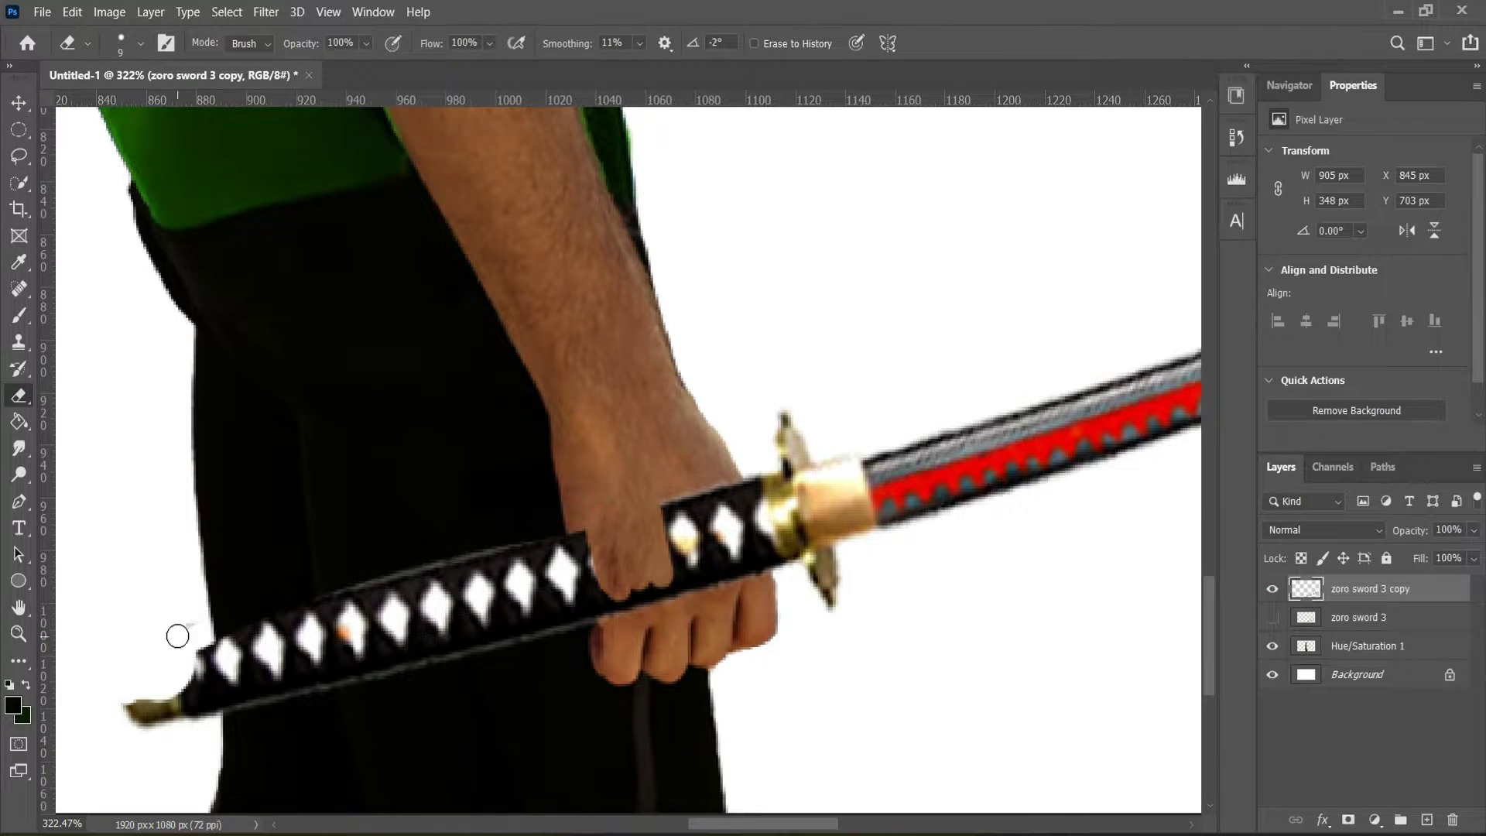
left_click_drag(440, 615, 766, 496)
scroll(619, 356, "up", 3)
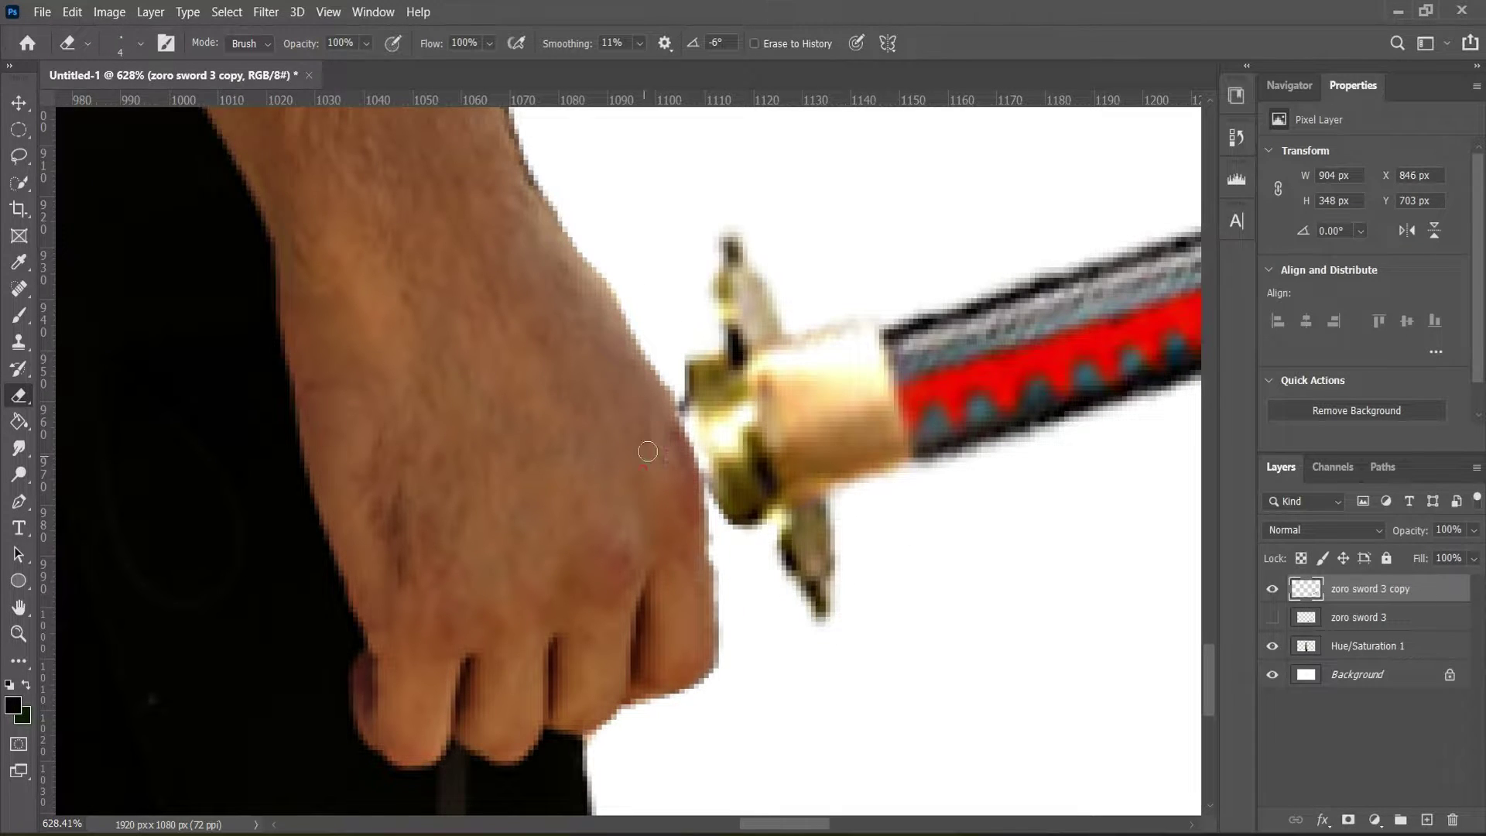
scroll(708, 537, "down", 7)
key("v")
key("Left")
key("Left")
key("Left")
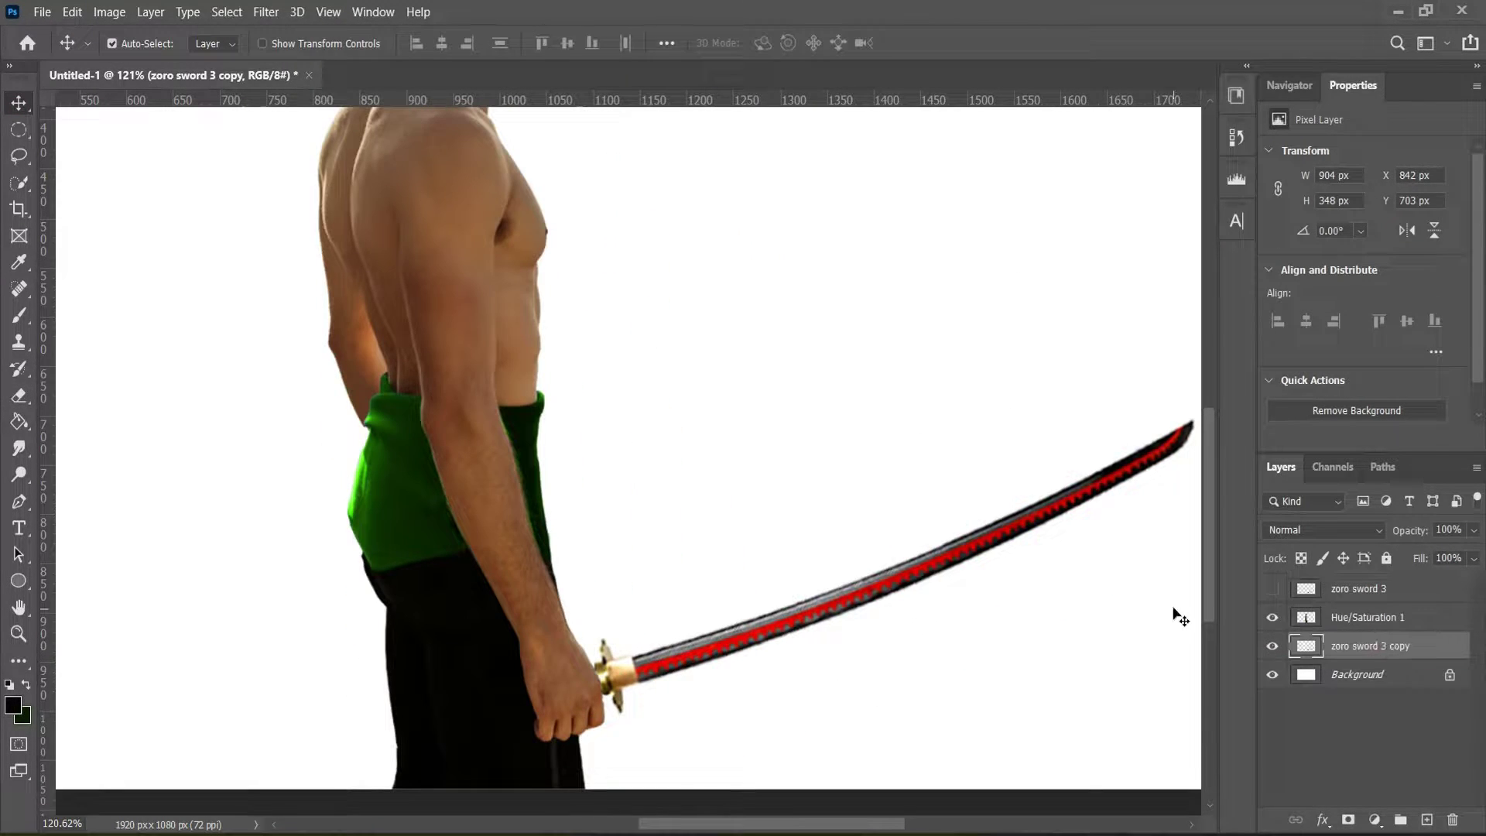
scroll(1177, 617, "down", 3)
scroll(1145, 491, "up", 1)
Rotate the sword copy with free transform so the blade tilts slightly upward
key("ctrl+t")
left_click_drag(1114, 673, 1112, 654)
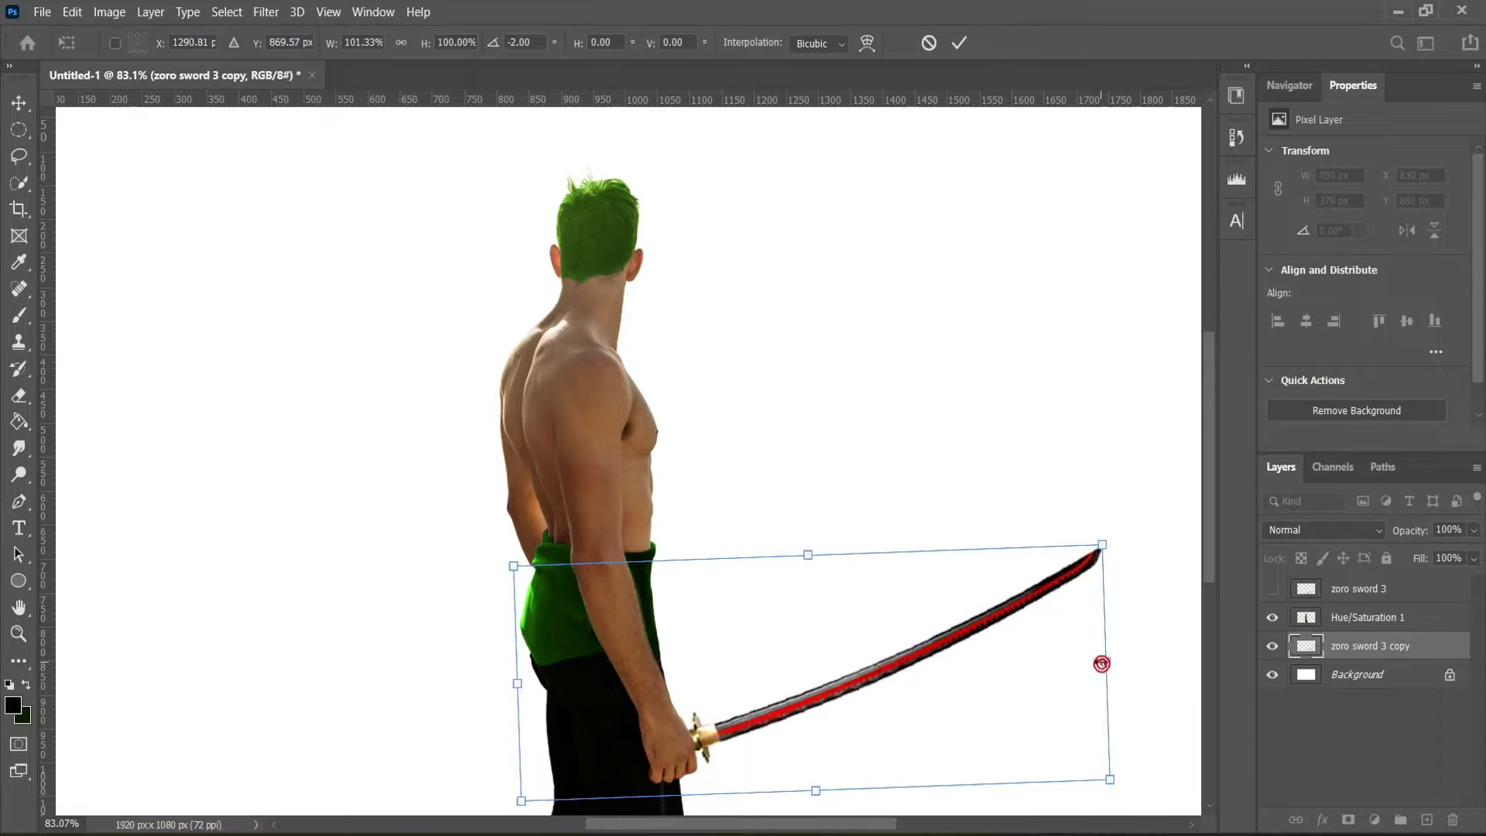
key("Escape")
key("ctrl+t")
left_click_drag(1135, 550, 1144, 537)
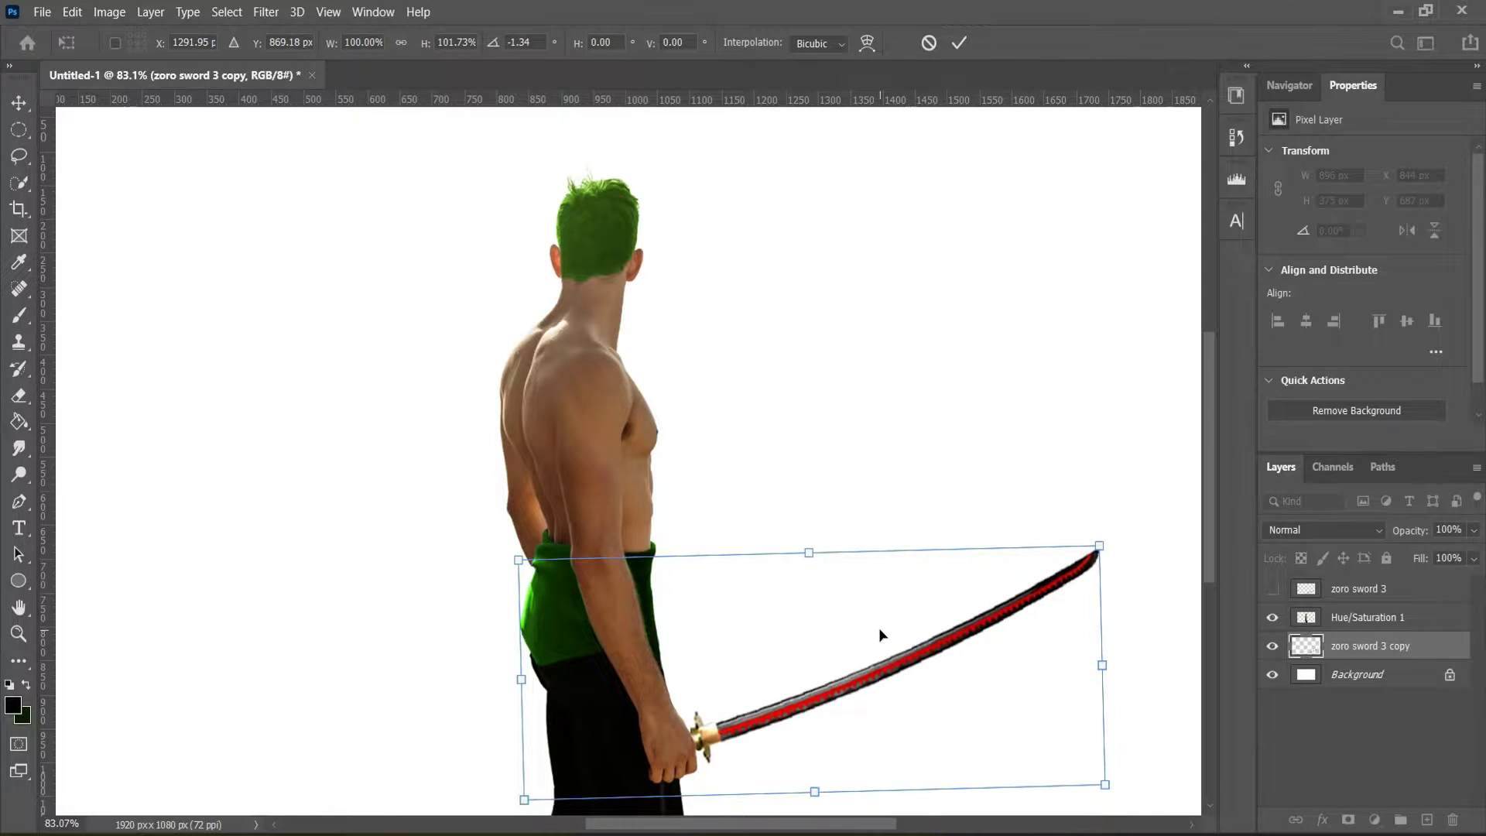
left_click_drag(1104, 650, 1109, 649)
mouse_move(1114, 503)
left_mouse_down()
mouse_move(1098, 511)
mouse_move(1102, 457)
left_mouse_up()
key("Return")
scroll(998, 533, "down", 1)
key("ctrl+t")
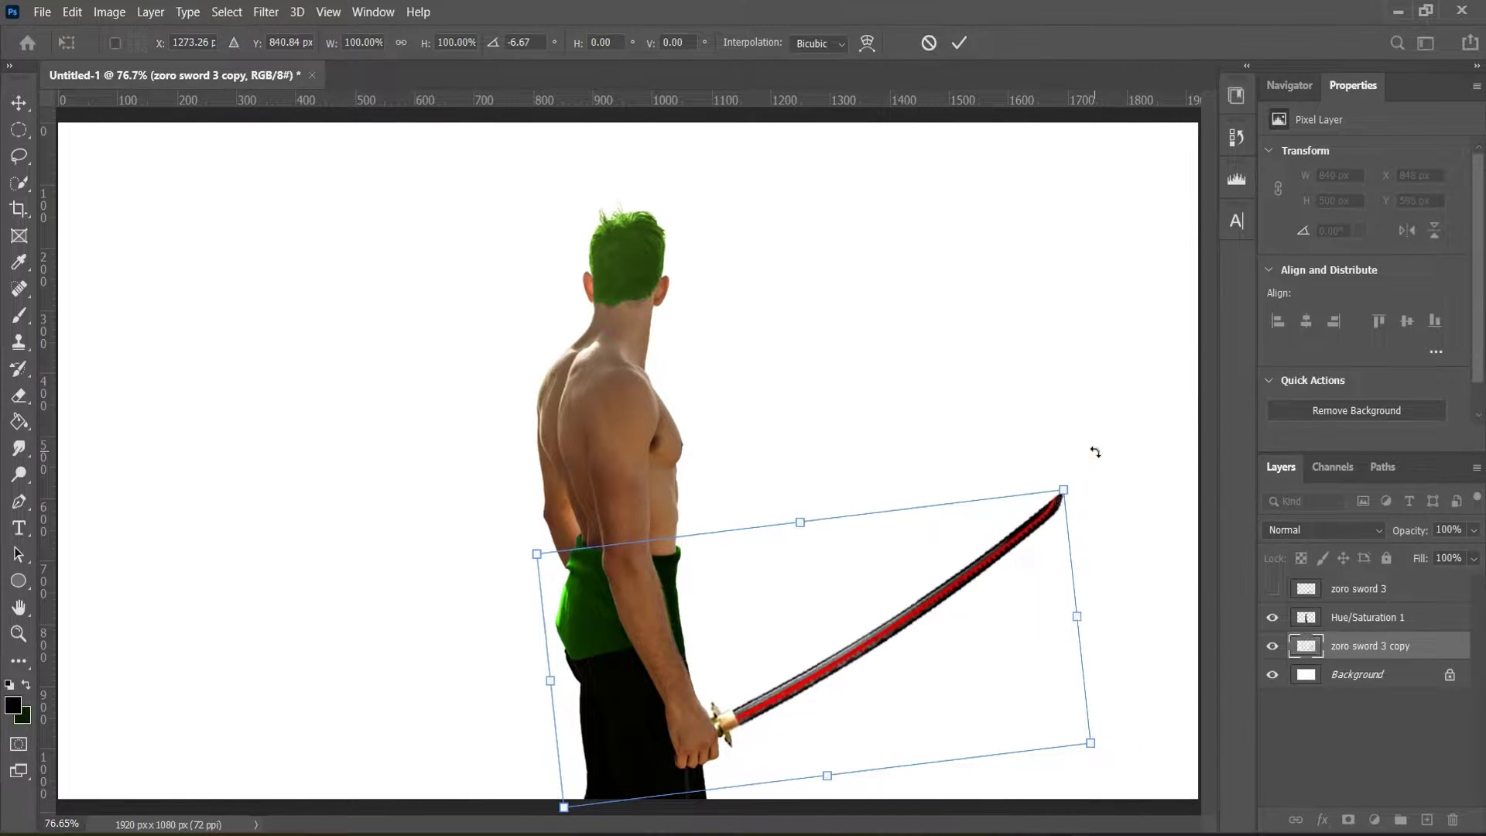
key("Return")
scroll(878, 630, "down", 1)
Show the original sword layer and move it up and left behind the figure
left_click(1271, 588)
left_click_drag(849, 678, 431, 526)
key("e")
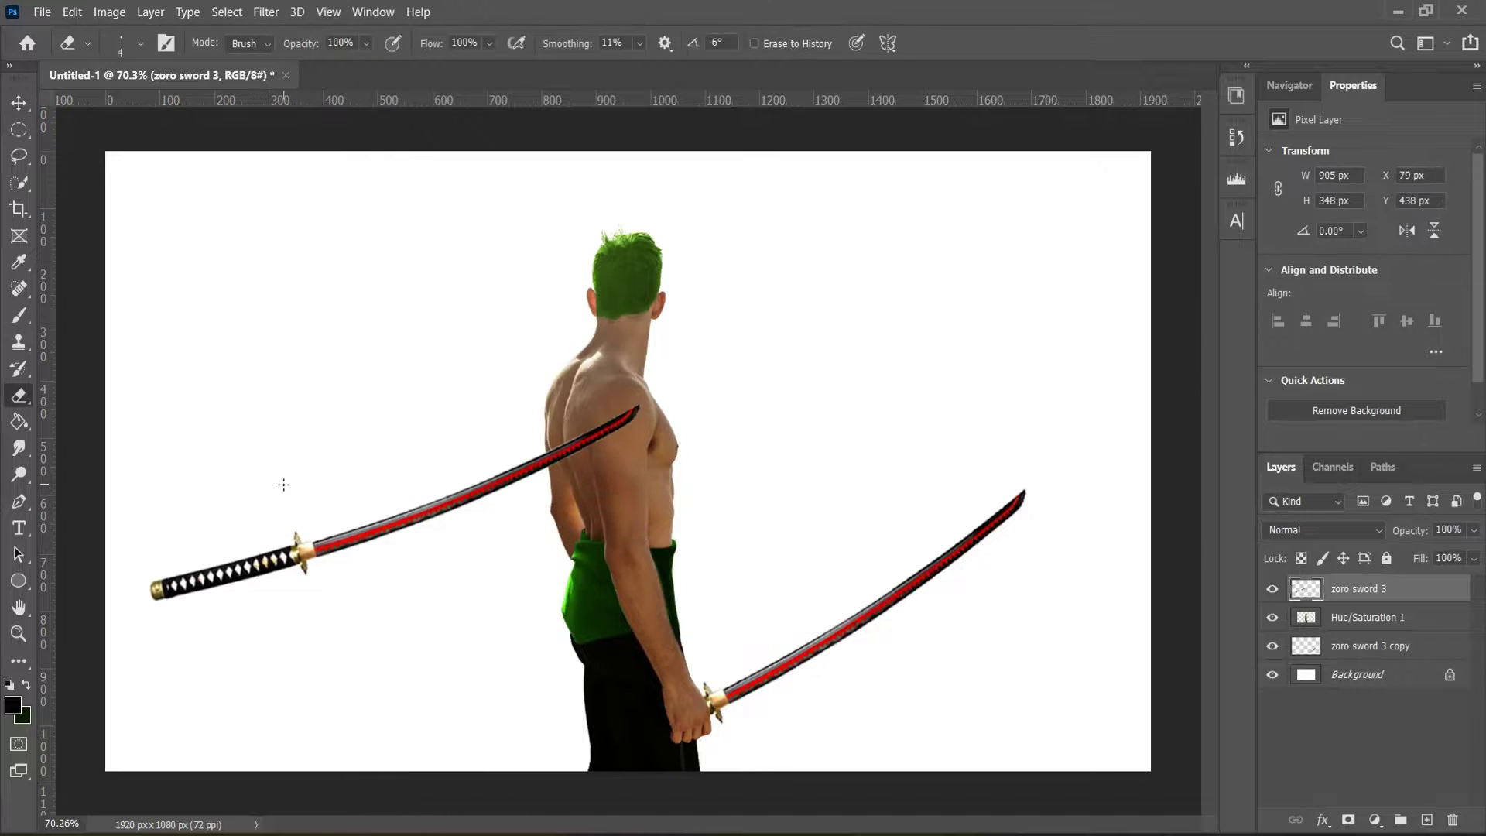
Move the leftover handle piece below the fist and reorder its layer
key("ctrl+t")
left_click_drag(182, 584, 756, 700)
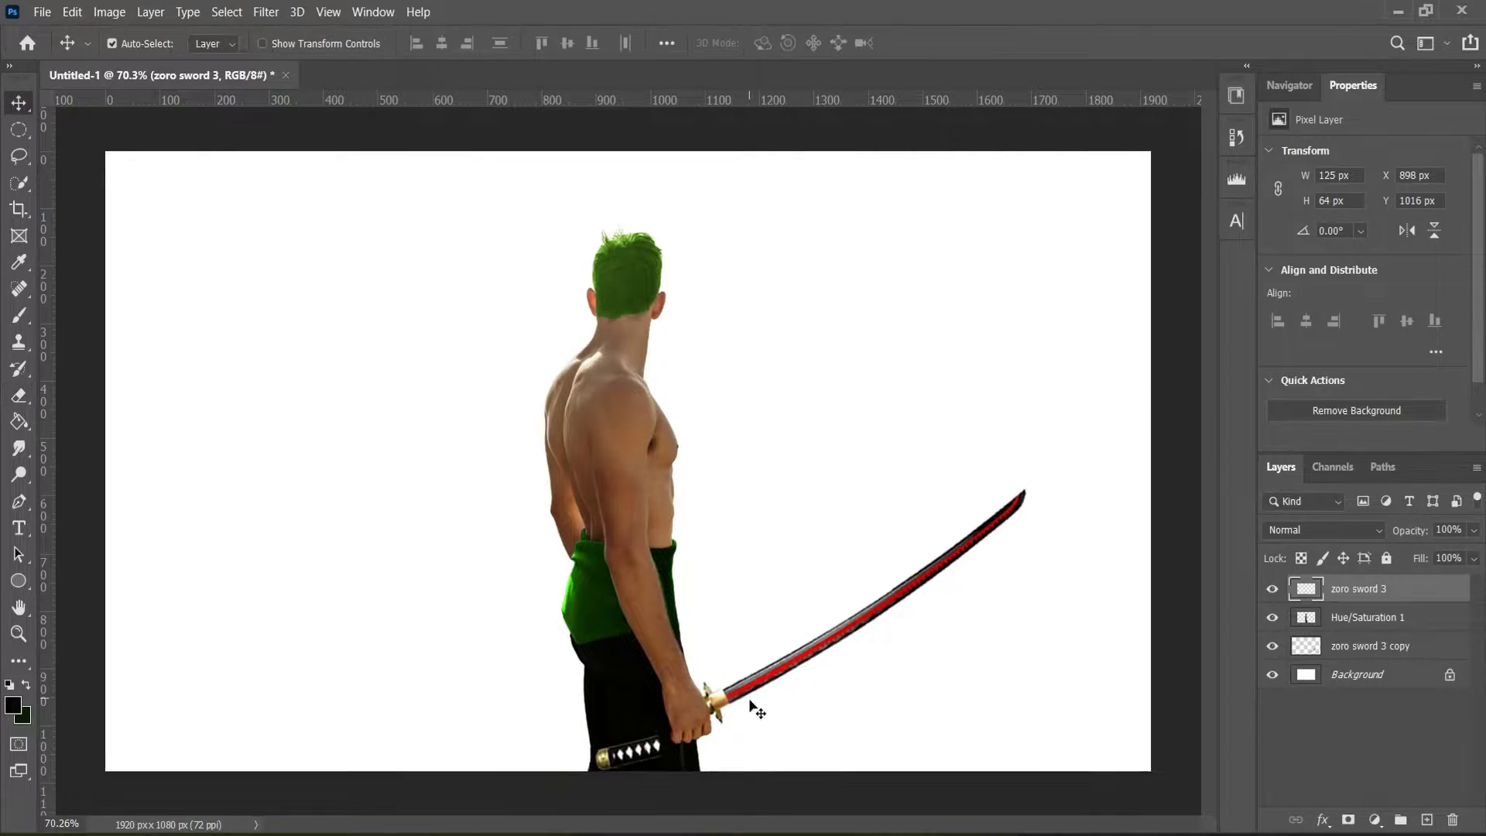
scroll(756, 700, "up", 2)
key("Return")
left_click_drag(578, 673, 597, 685)
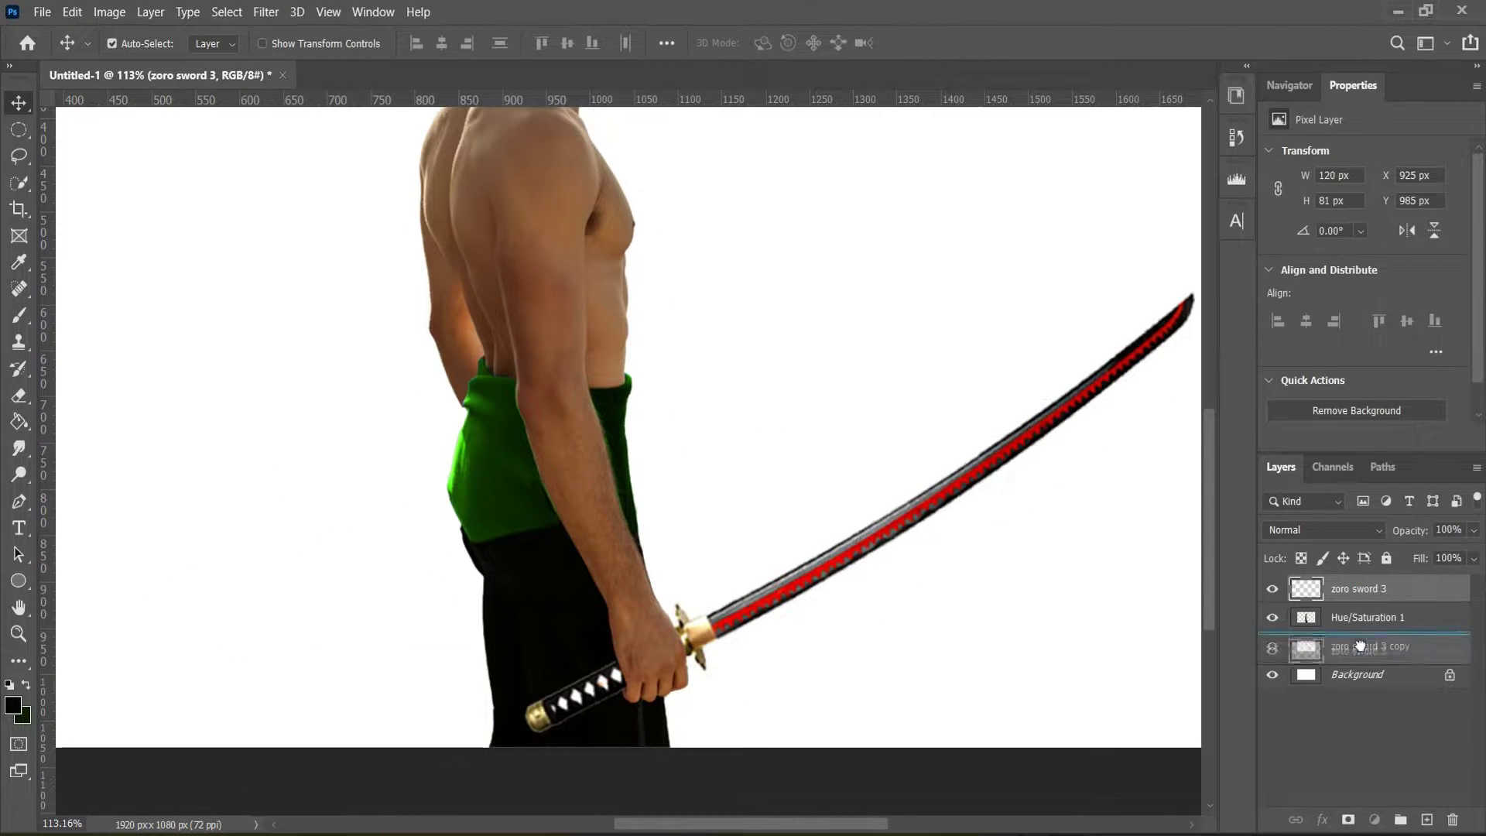
left_click_drag(1359, 645, 1359, 643)
scroll(619, 657, "up", 3)
Squash the handle piece slightly and line it up under the fist
key("ctrl+t")
left_click_drag(517, 624, 516, 641)
left_click(971, 40)
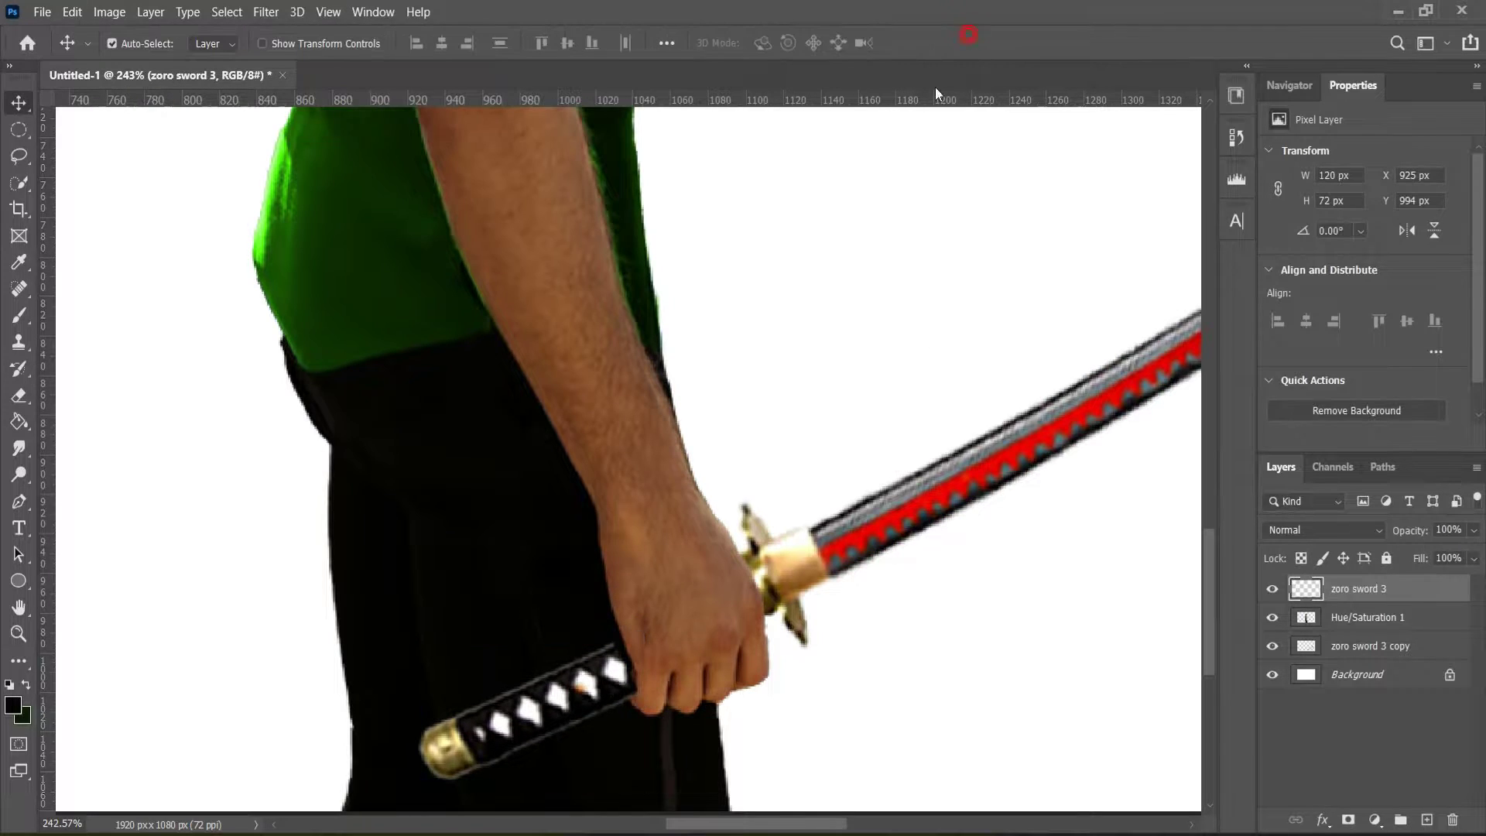
key("Up")
key("Up")
key("Up")
key("Right")
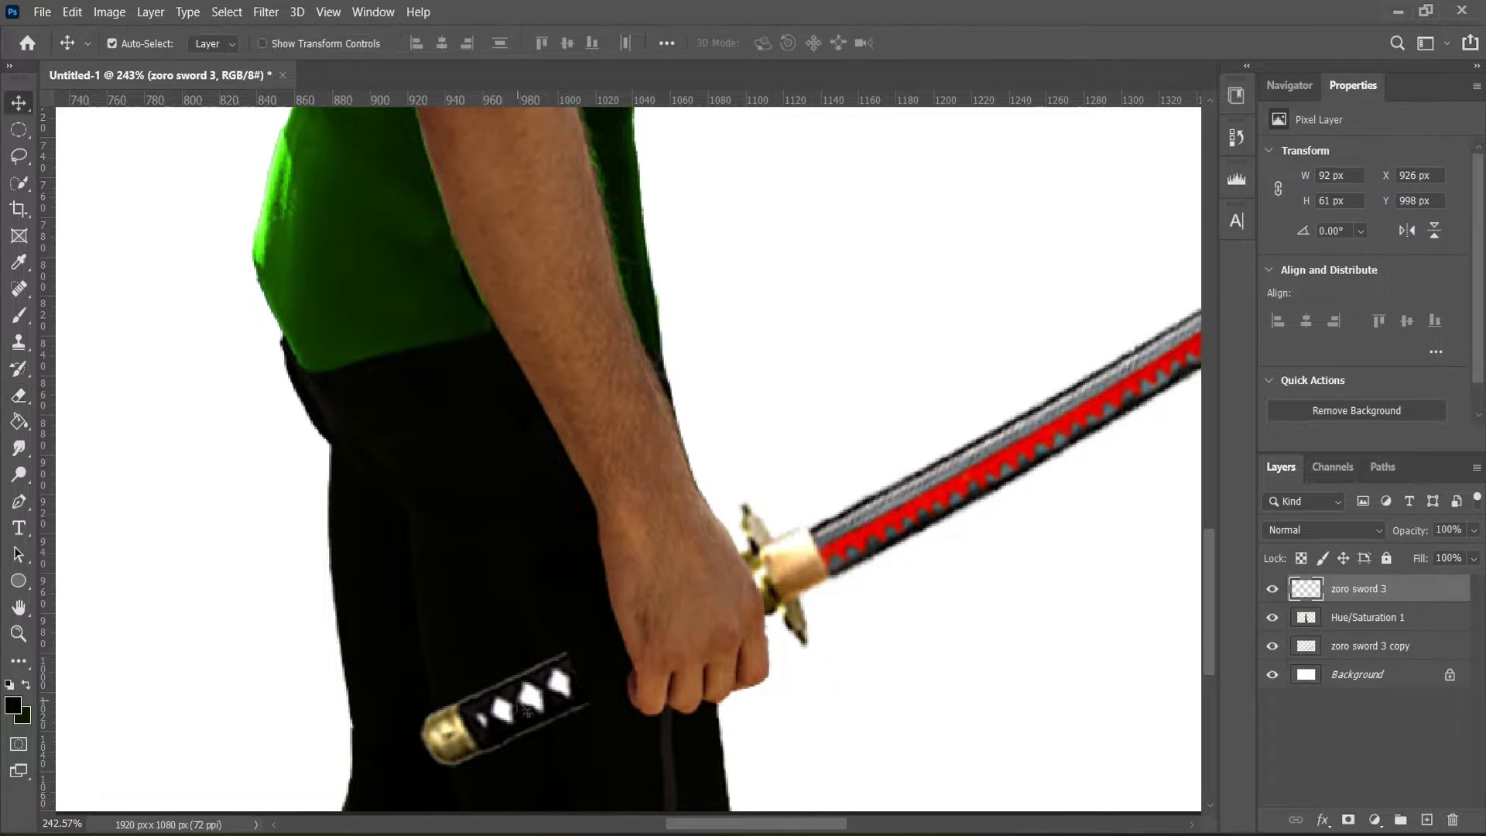
left_click_drag(524, 708, 575, 681)
scroll(826, 660, "down", 5)
scroll(774, 464, "up", 7)
Check the handle's alignment at reduced opacity, then restore it and fit the composite in view
mouse_move(1473, 530)
left_mouse_down()
mouse_move(1399, 553)
mouse_move(1476, 551)
left_mouse_up()
key("e")
scroll(703, 497, "up", 2)
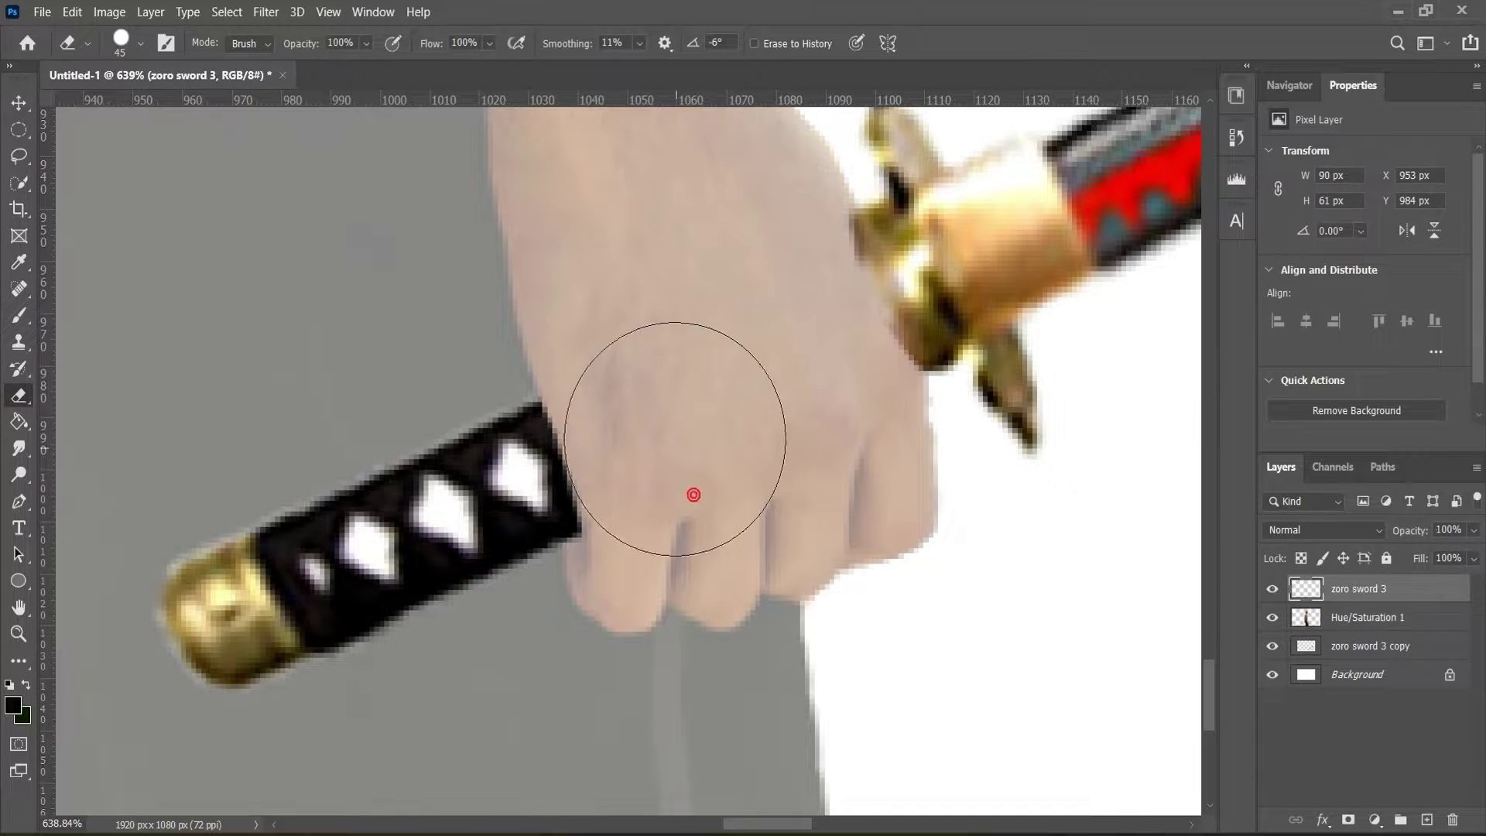
left_click(1362, 617)
left_click(1362, 588)
key("ctrl+t")
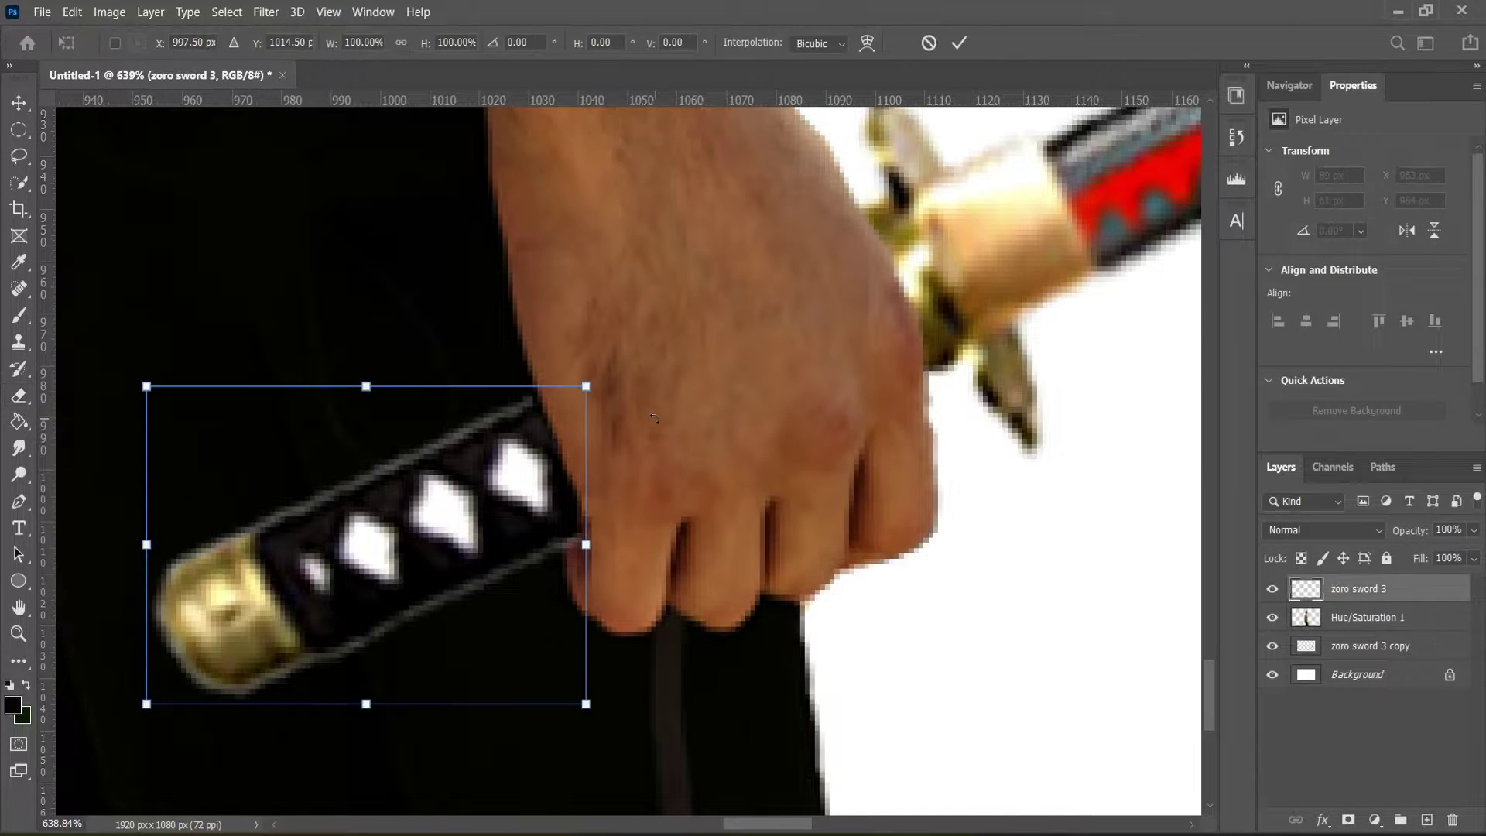
key("Return")
key("ctrl+0")
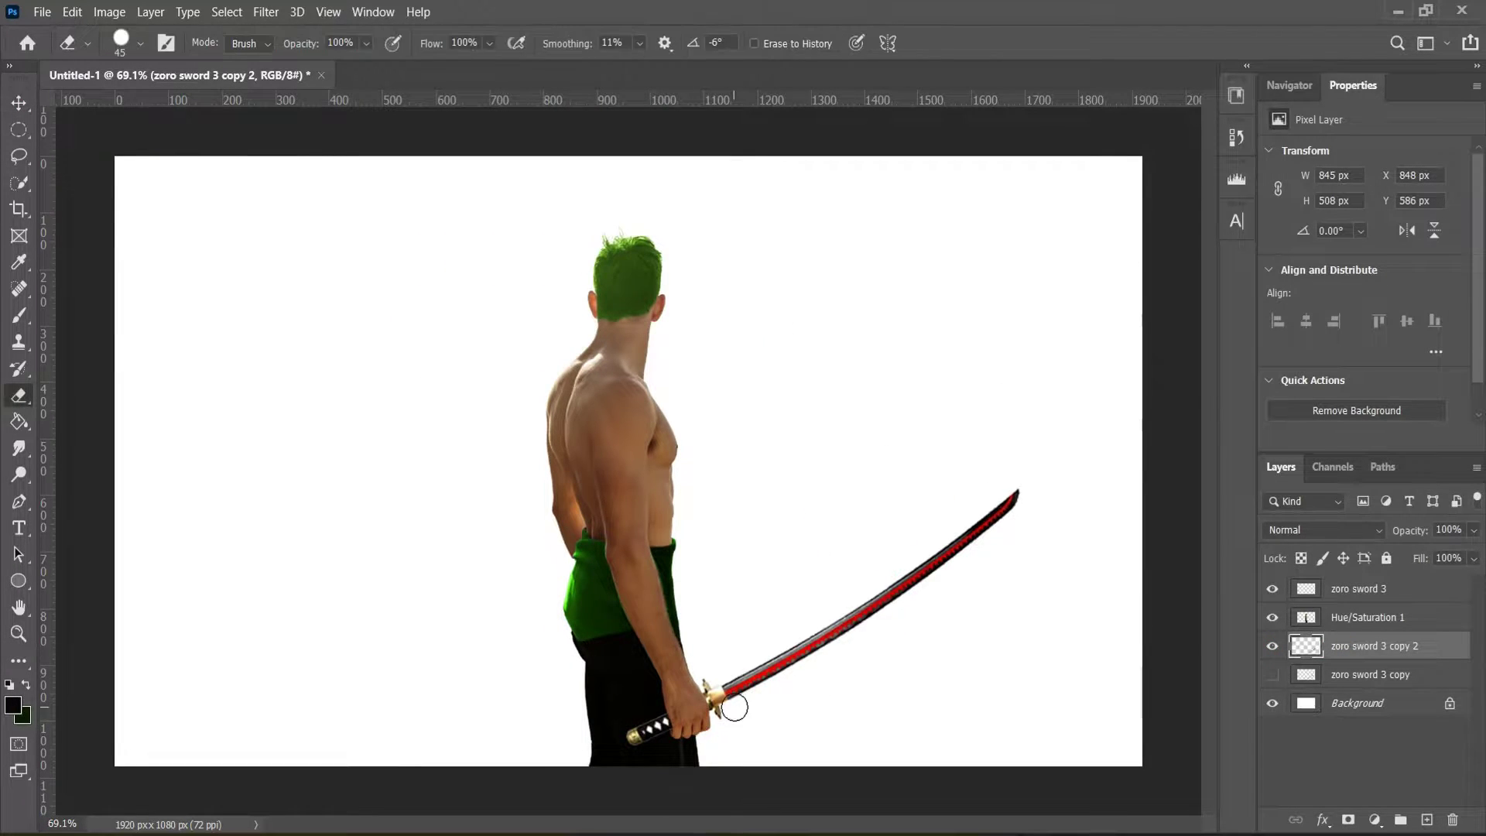
Give the held sword's layer a magenta Outer Glow with spread 0
scroll(734, 706, "up", 3)
scroll(739, 626, "up", 3)
key("alt+]")
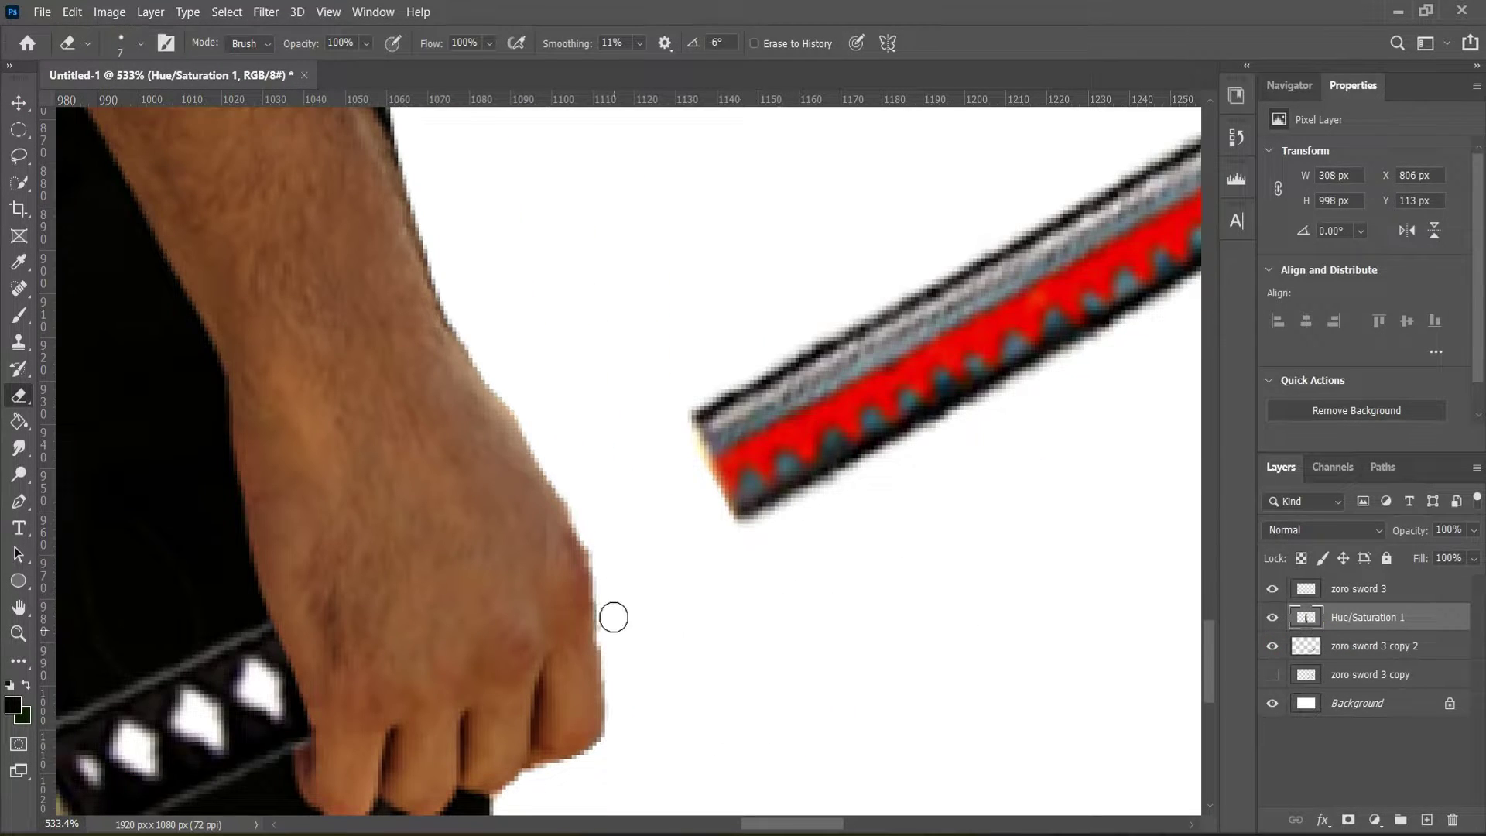
scroll(576, 487, "down", 5)
scroll(895, 624, "down", 3)
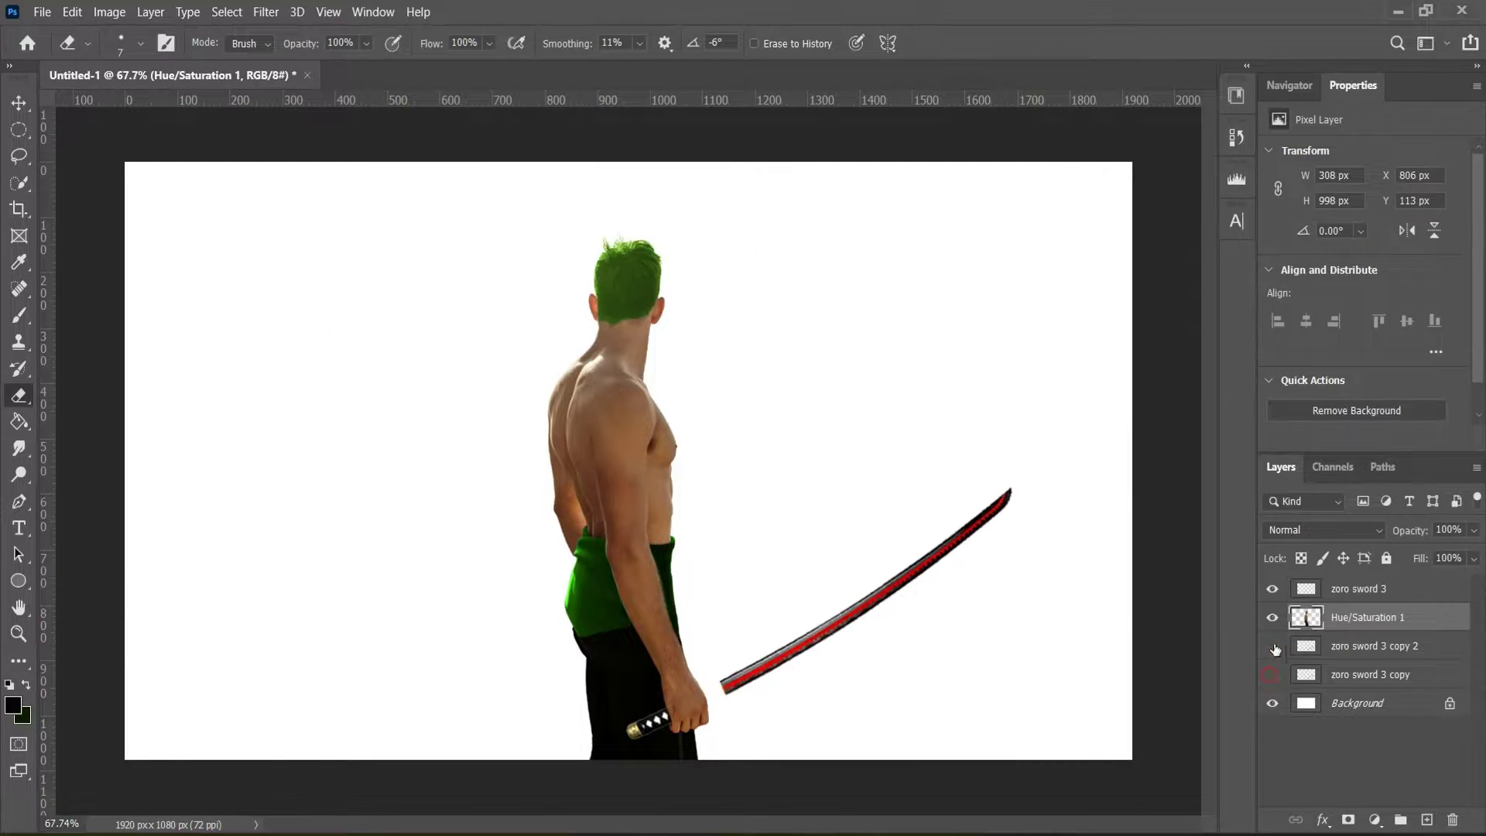
double_click(1385, 646)
left_click_drag(975, 455, 967, 455)
left_click_drag(1122, 229, 508, 52)
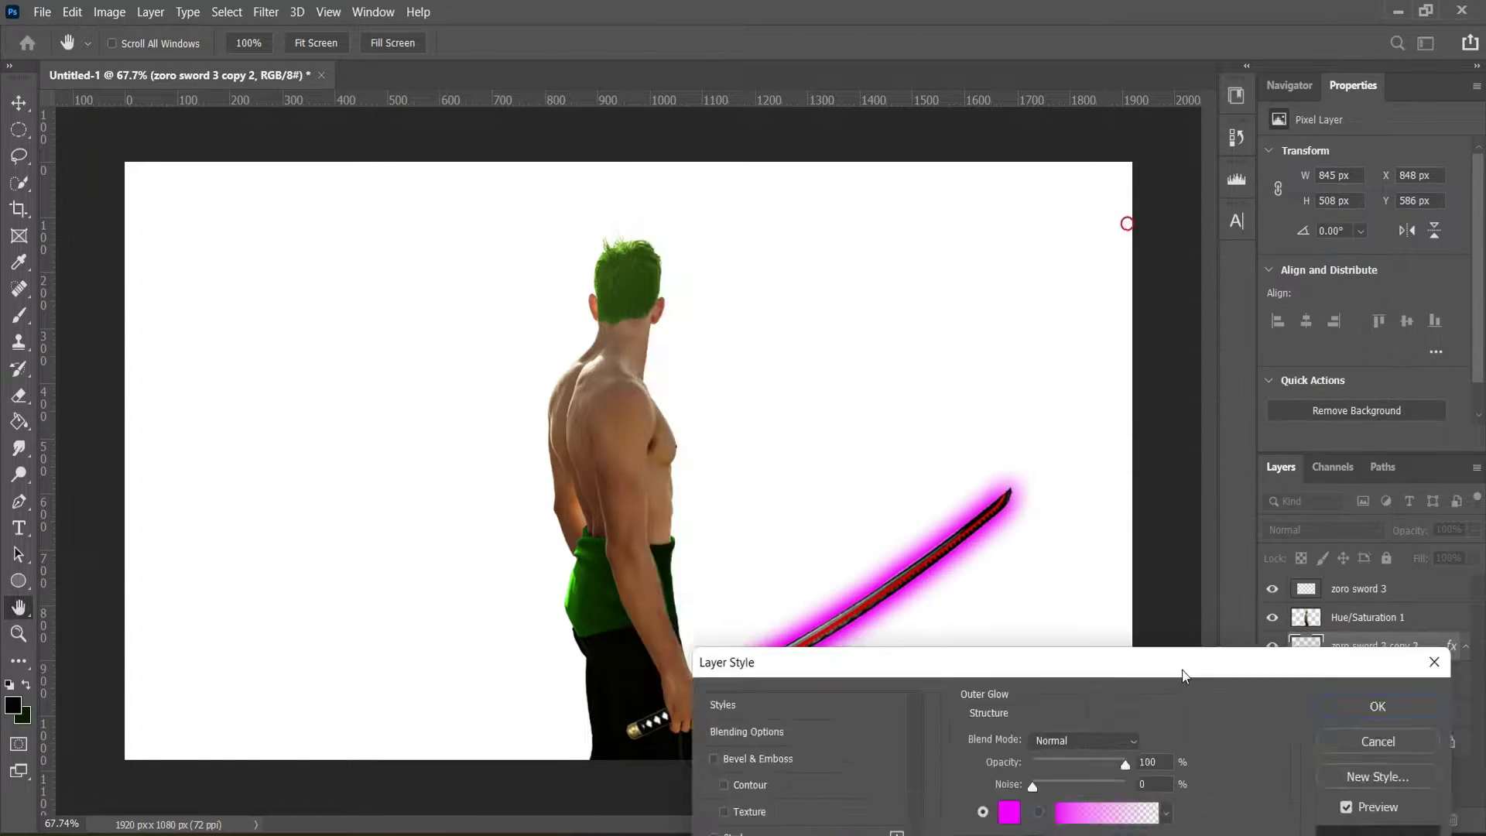
left_click(703, 85)
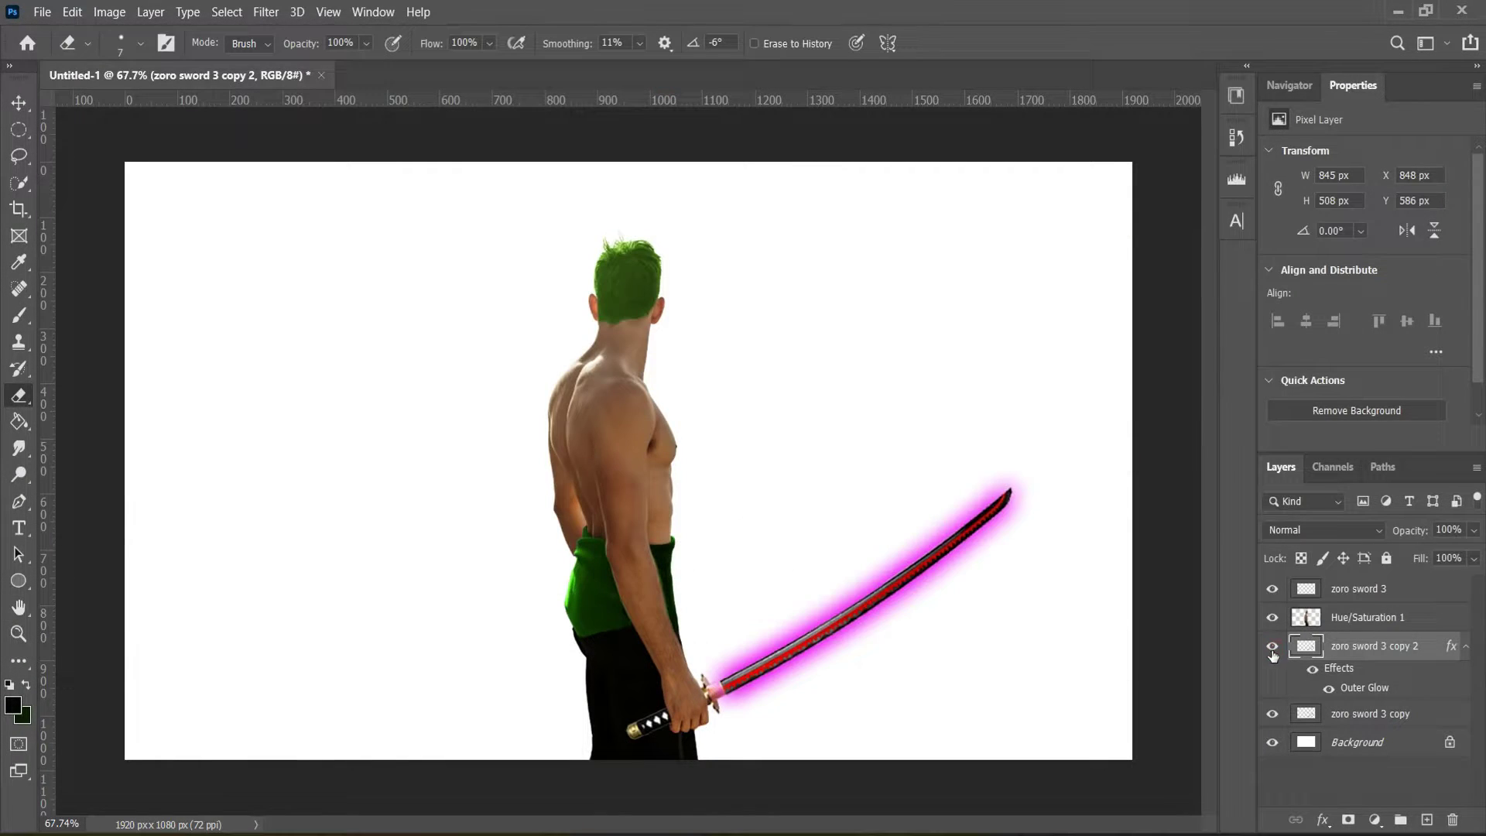
Place the 'zoro' three-sheathed-swords image at the hip, rotated slightly
left_click(42, 12)
left_click(70, 395)
left_click_drag(735, 465, 781, 447)
key("Return")
Angle the three swords across Zoro's waist and make them 38% transparent
scroll(770, 570, "up", 1)
key("ctrl+t")
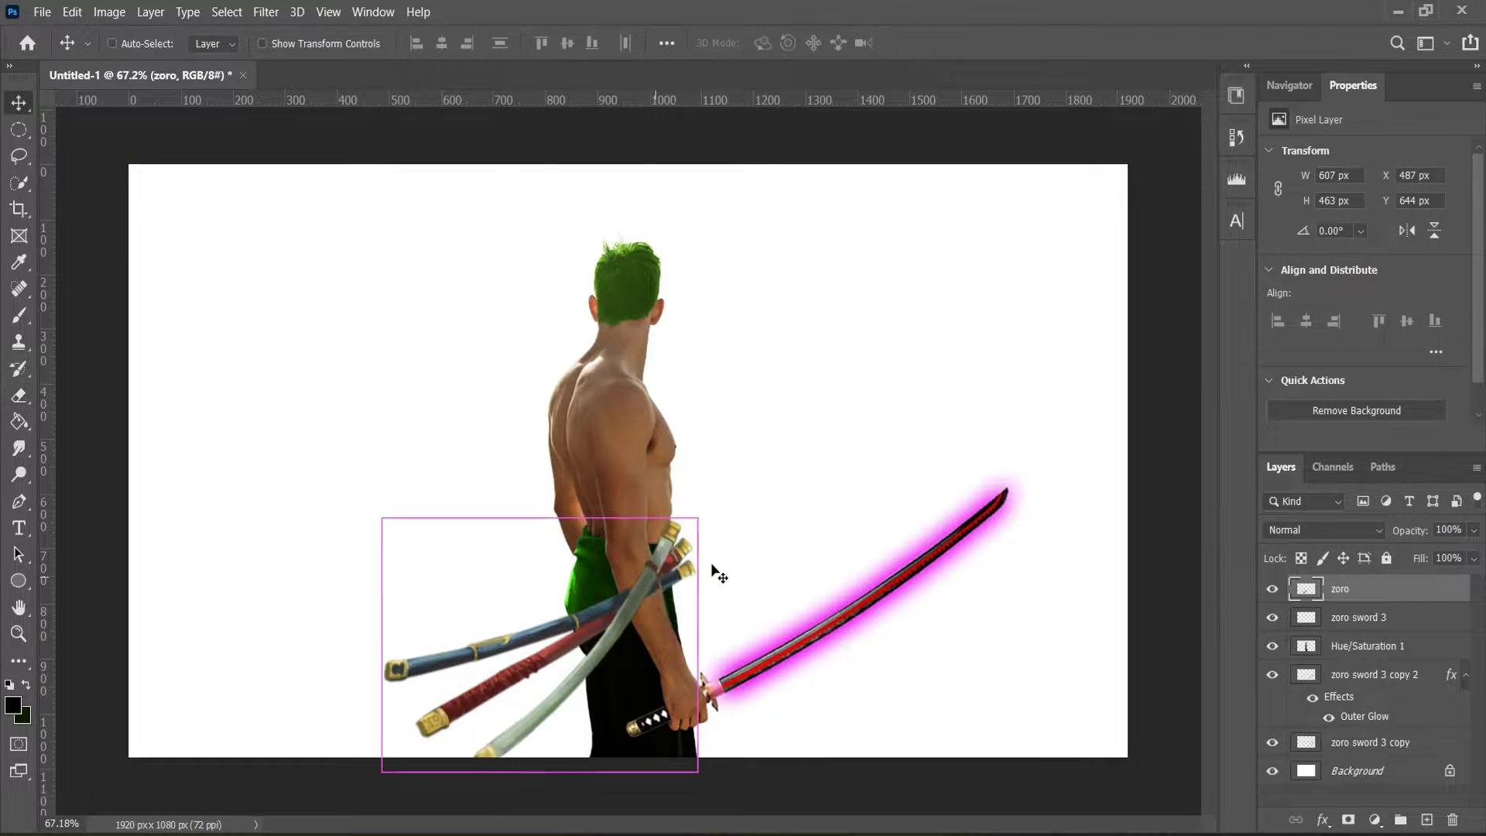
left_click_drag(767, 527, 789, 497)
key("Return")
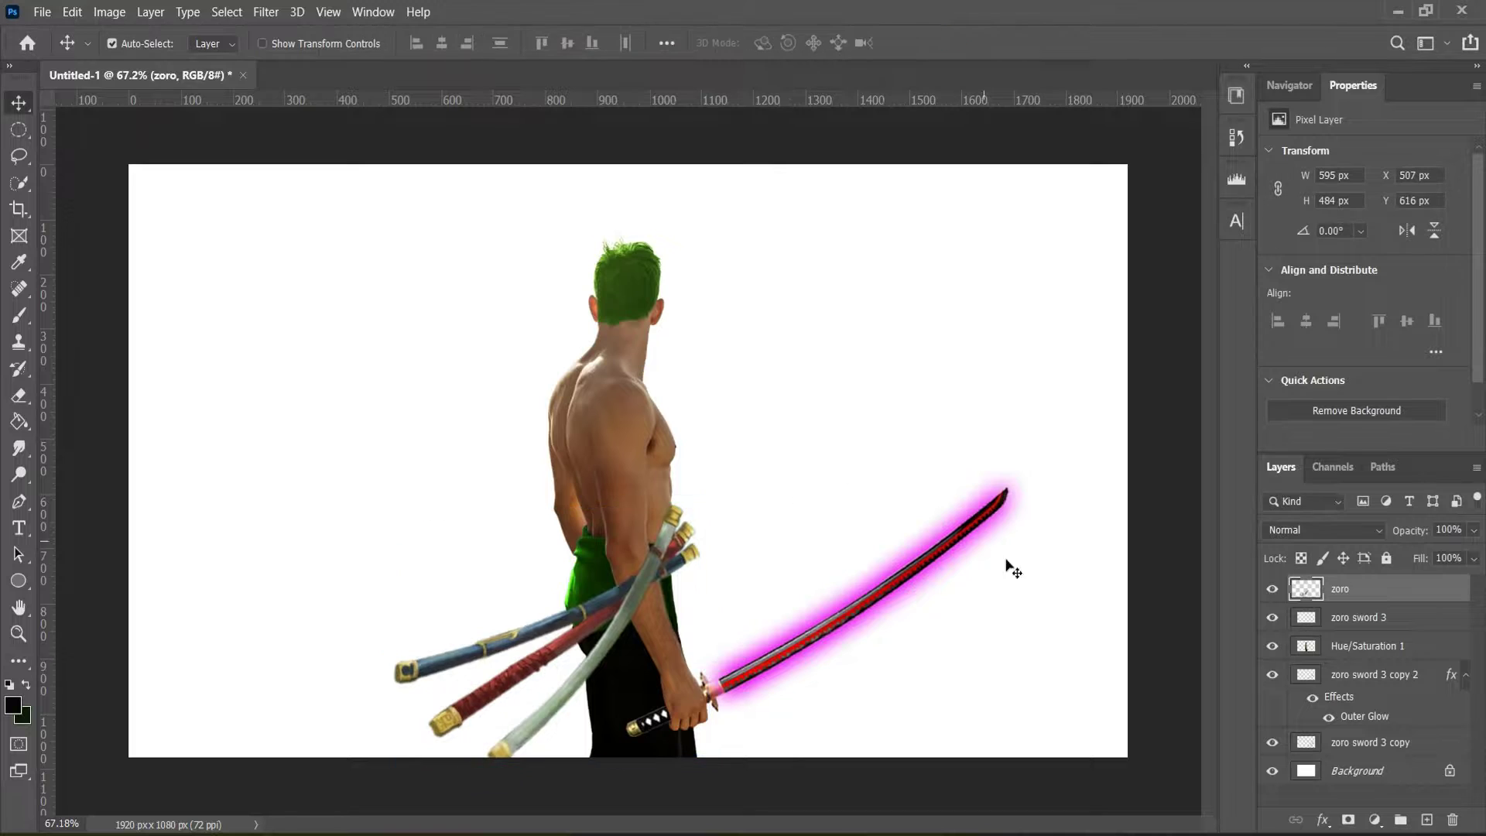
key("e")
scroll(647, 601, "up", 5)
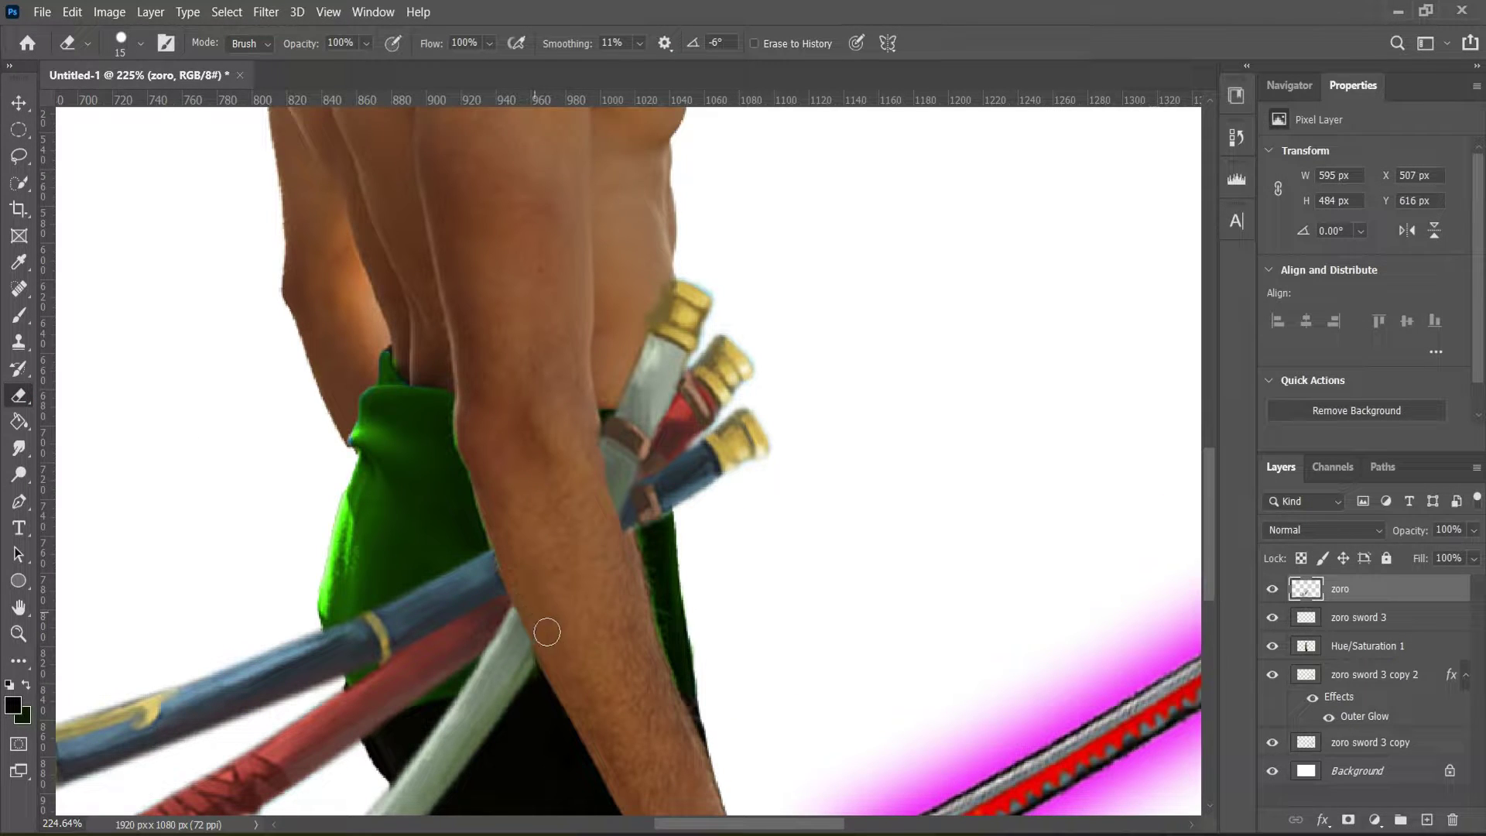
mouse_move(1473, 530)
left_mouse_down()
mouse_move(1416, 555)
mouse_move(1482, 551)
left_mouse_up()
Warp Zoro's body outline slightly
key("ctrl+t")
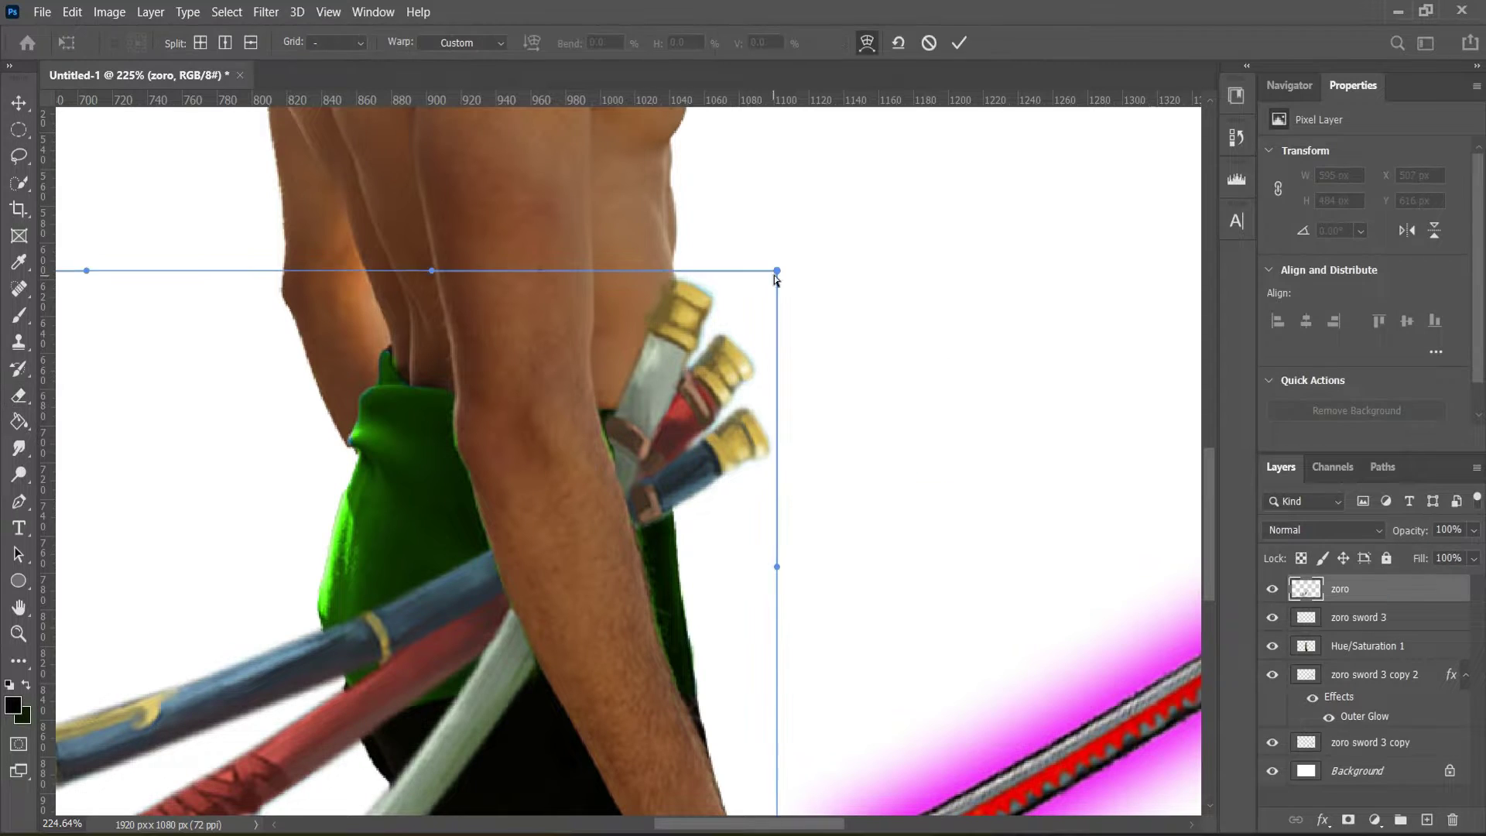
left_click_drag(777, 271, 775, 273)
key("Return")
key("e")
scroll(660, 554, "up", 2)
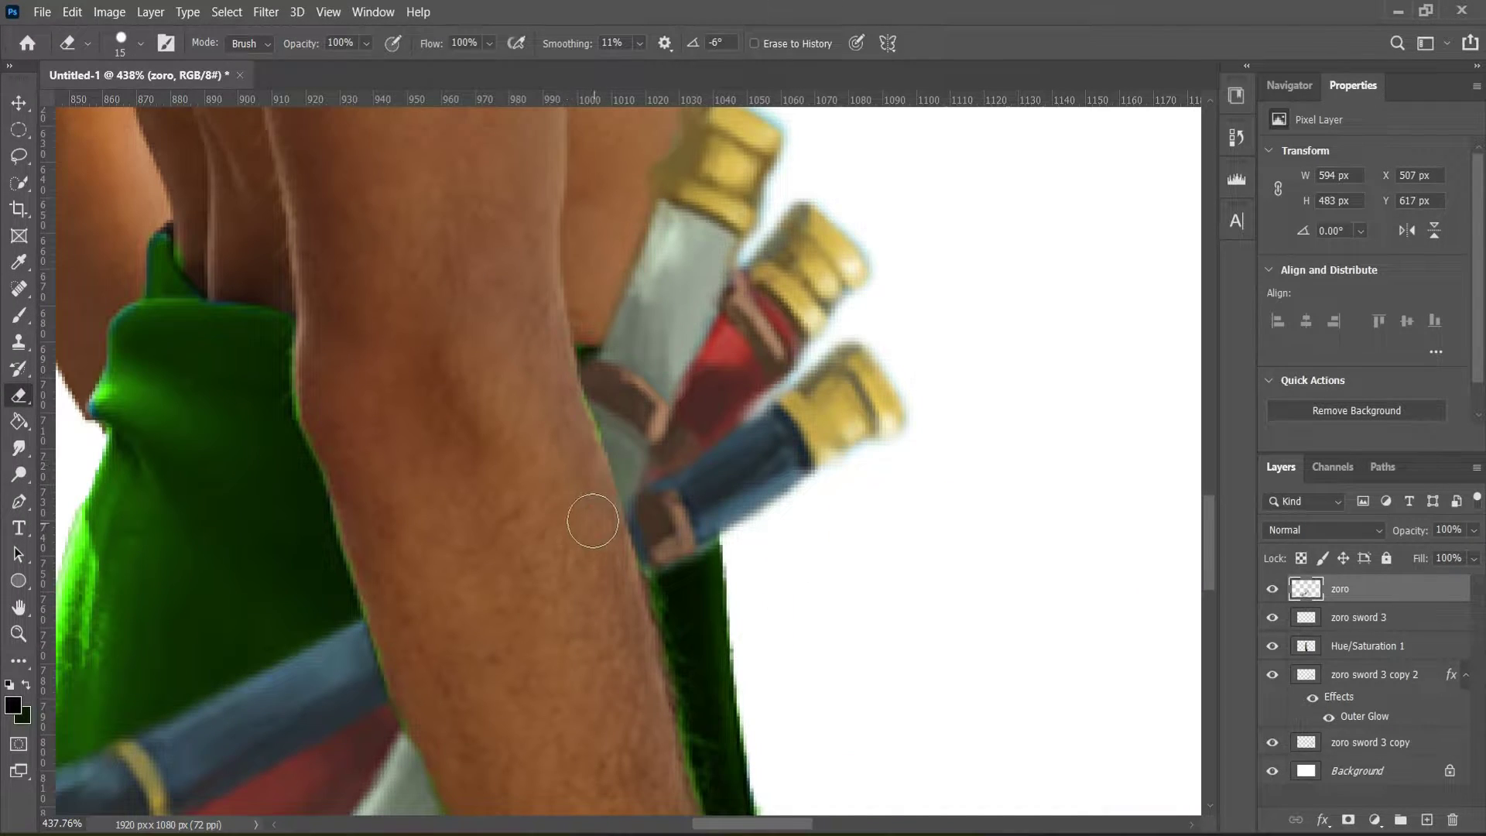
scroll(591, 521, "down", 8)
Darken Zoro with a clipped Curves adjustment and merge it into his layer
left_click(1374, 819)
left_click(1330, 561)
left_click_drag(1334, 365, 1353, 369)
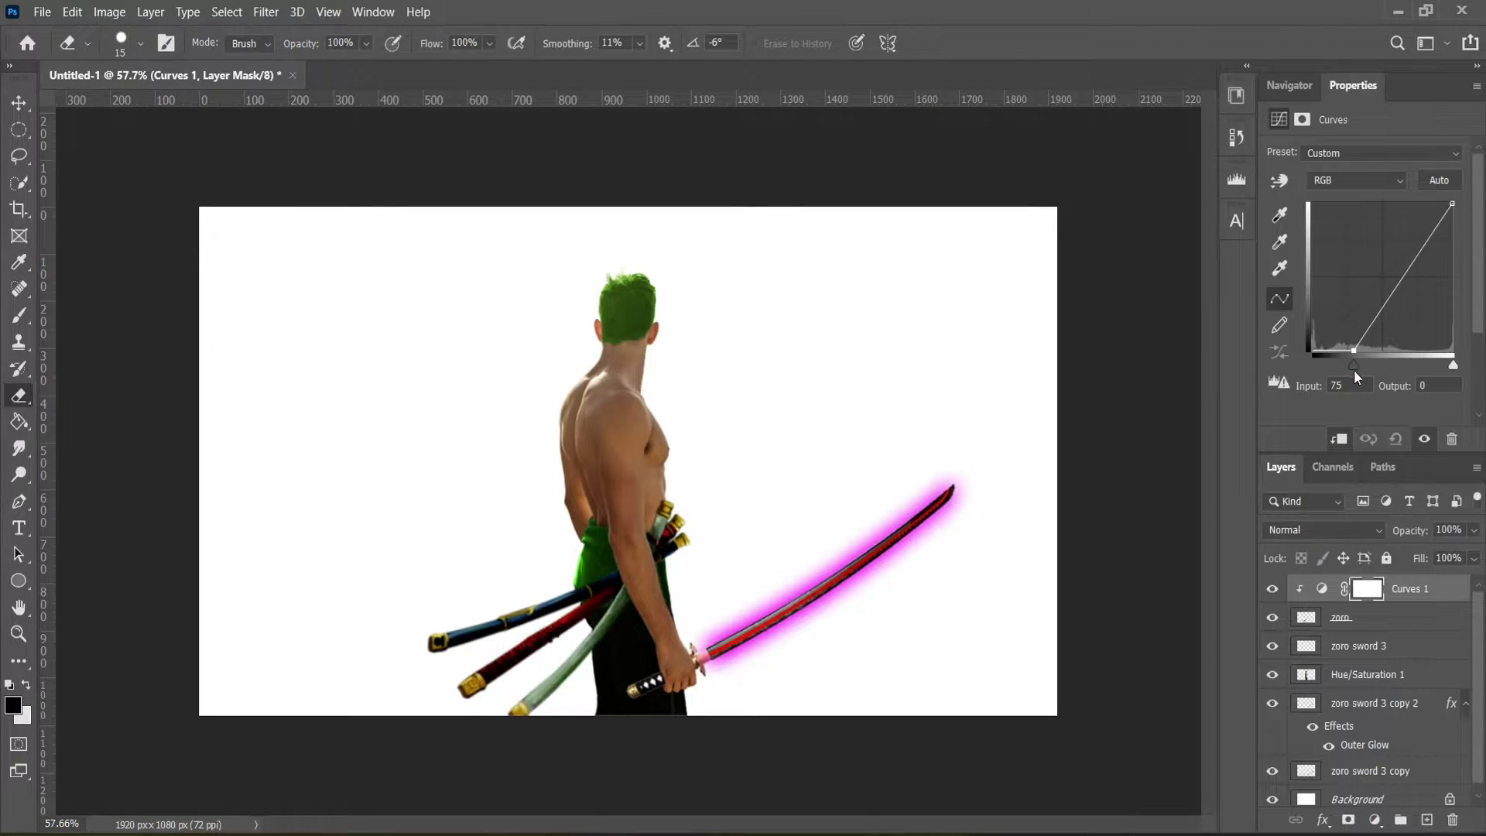
left_click(1387, 617, "alt")
right_click(1387, 618)
left_click(1029, 566)
Place the 'zoro sword 1' image as a linked file
scroll(504, 693, "up", 5)
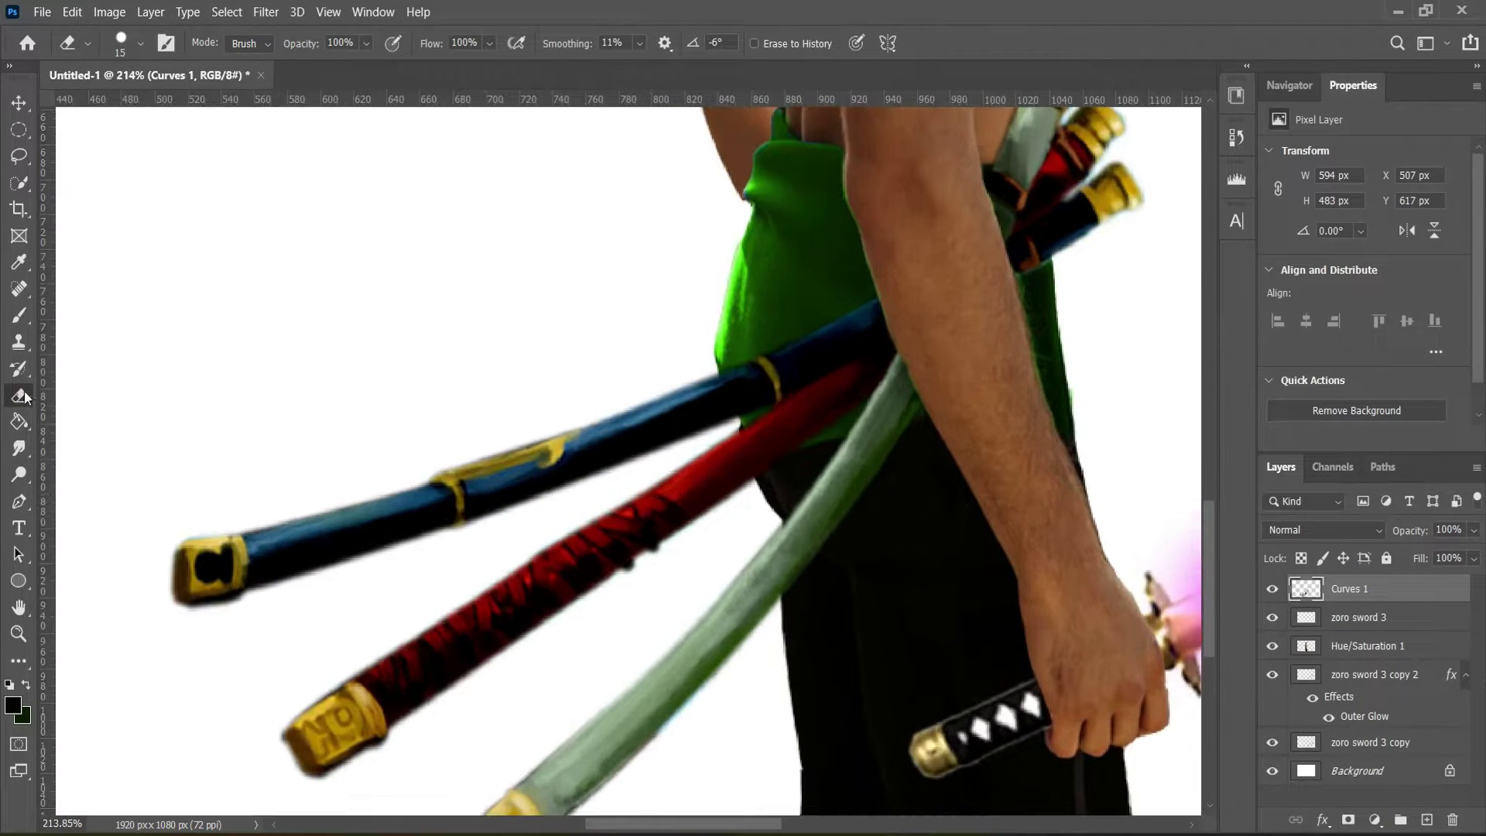
scroll(608, 567, "up", 4)
scroll(636, 554, "down", 4)
scroll(202, 663, "down", 4)
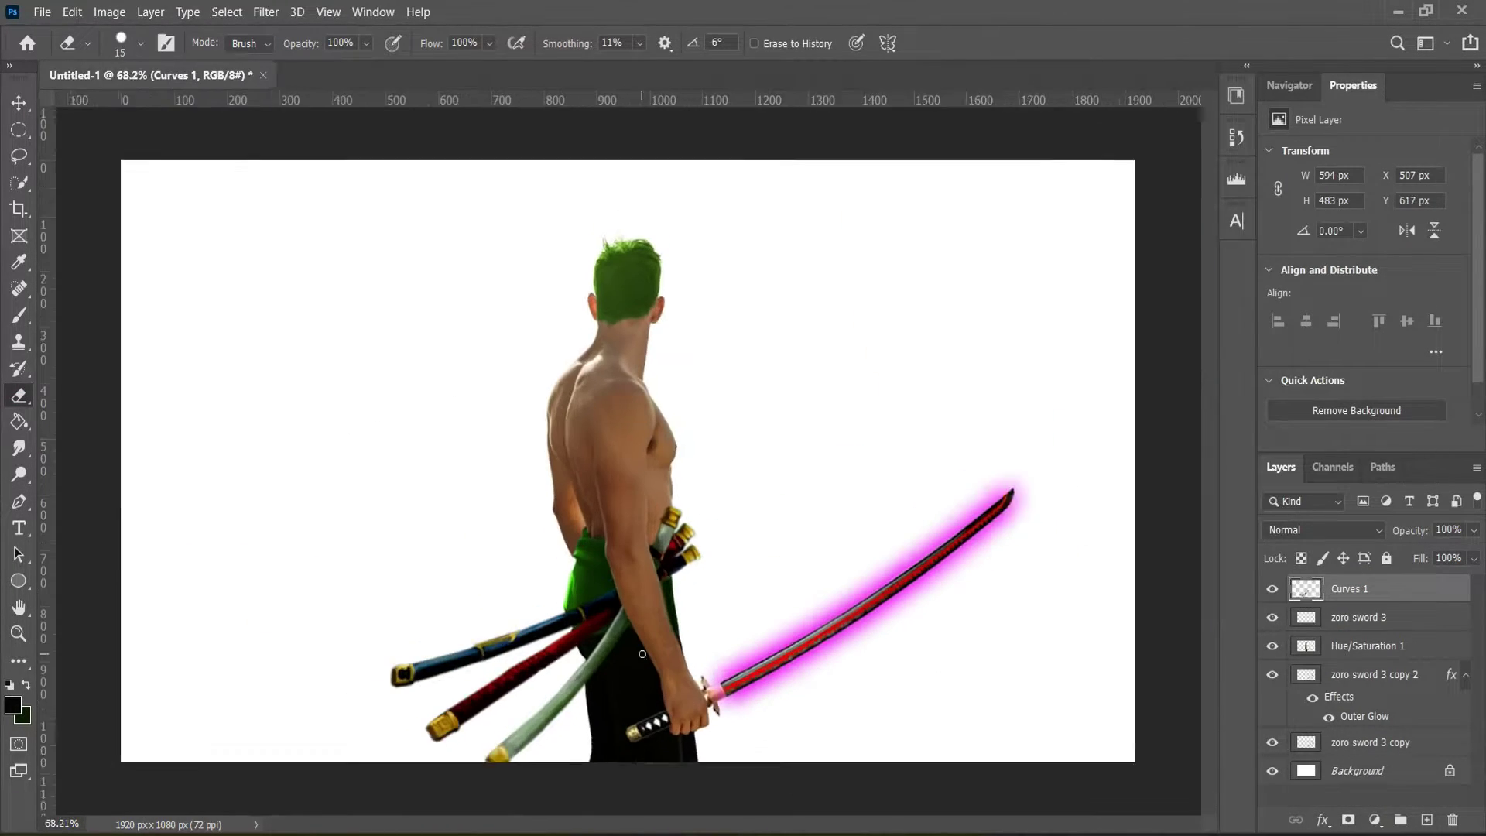
scroll(789, 587, "down", 1)
left_click(42, 12)
left_click(299, 339)
scroll(300, 338, "down", 1)
left_click(413, 657)
left_click(1308, 739)
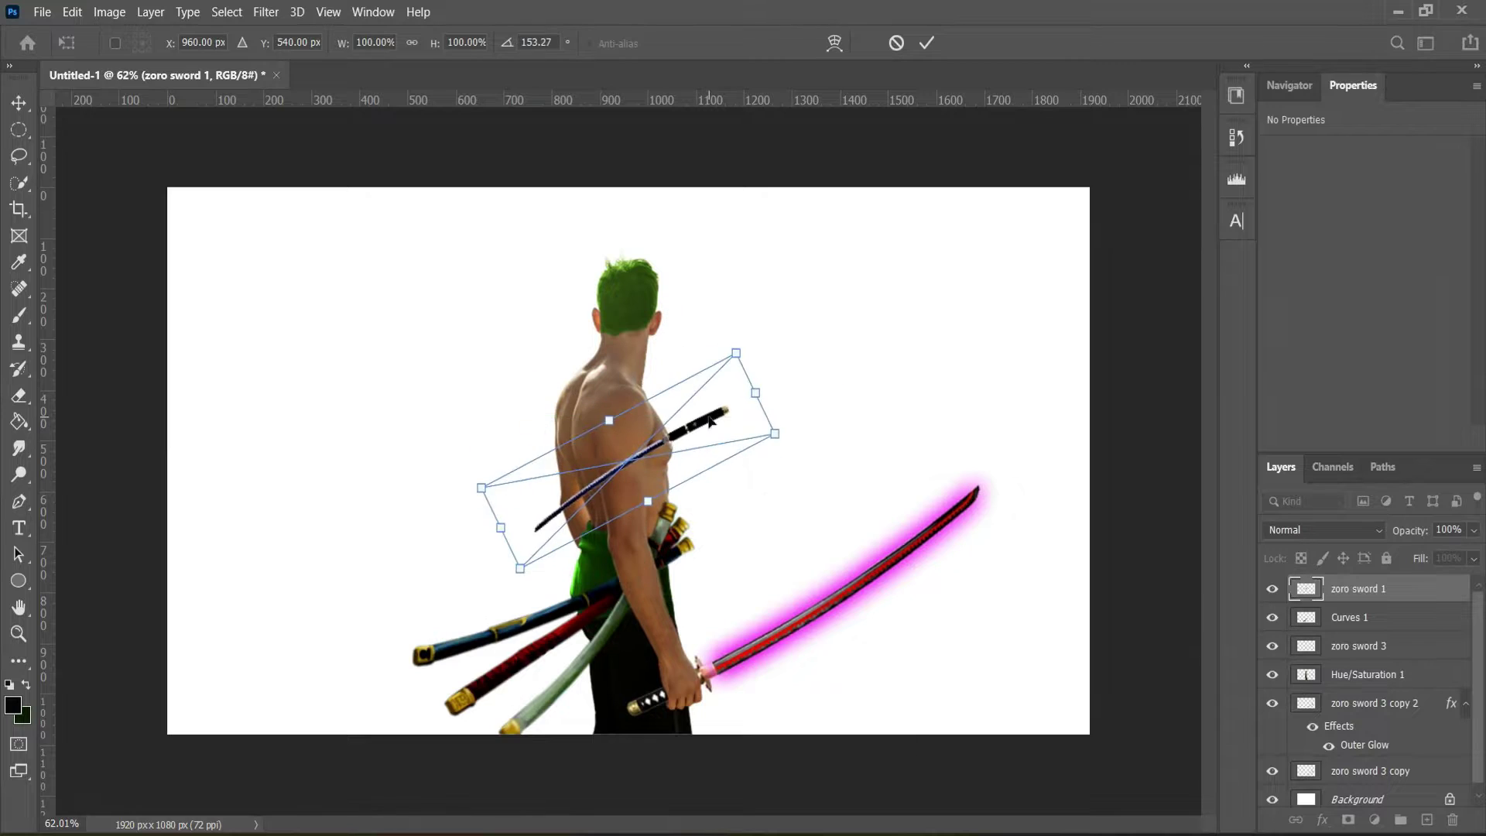
Position the placed sword across Zoro's torso and move its layer beneath the figure
mouse_move(728, 375)
left_mouse_down()
mouse_move(739, 385)
mouse_move(671, 485)
left_mouse_up()
key("Return")
key("e")
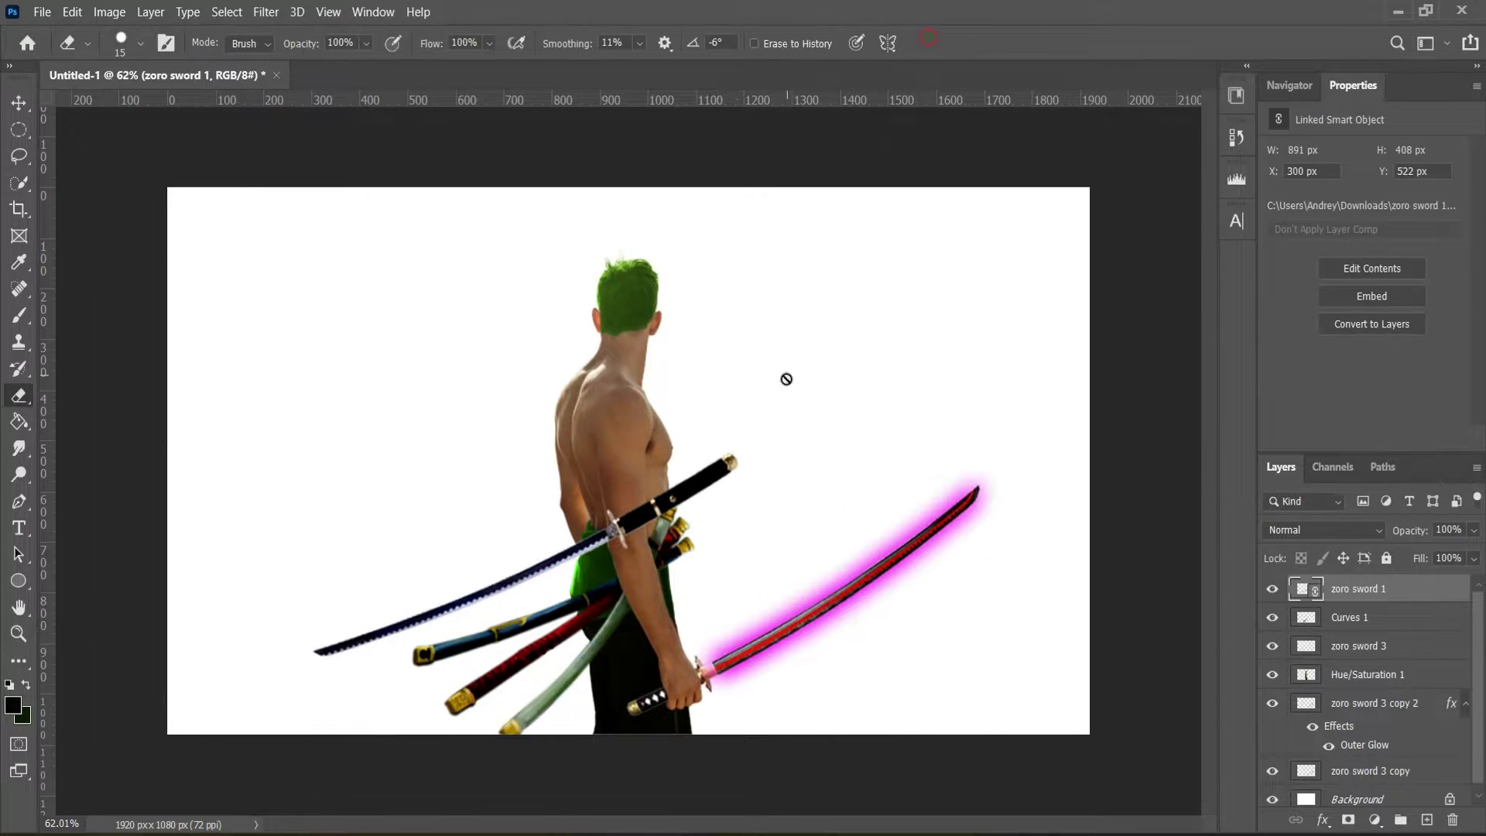
left_click_drag(1354, 588, 1366, 781)
Rotate the dark sword to a new, flatter angle
key("ctrl+t")
left_click_drag(782, 435, 873, 421)
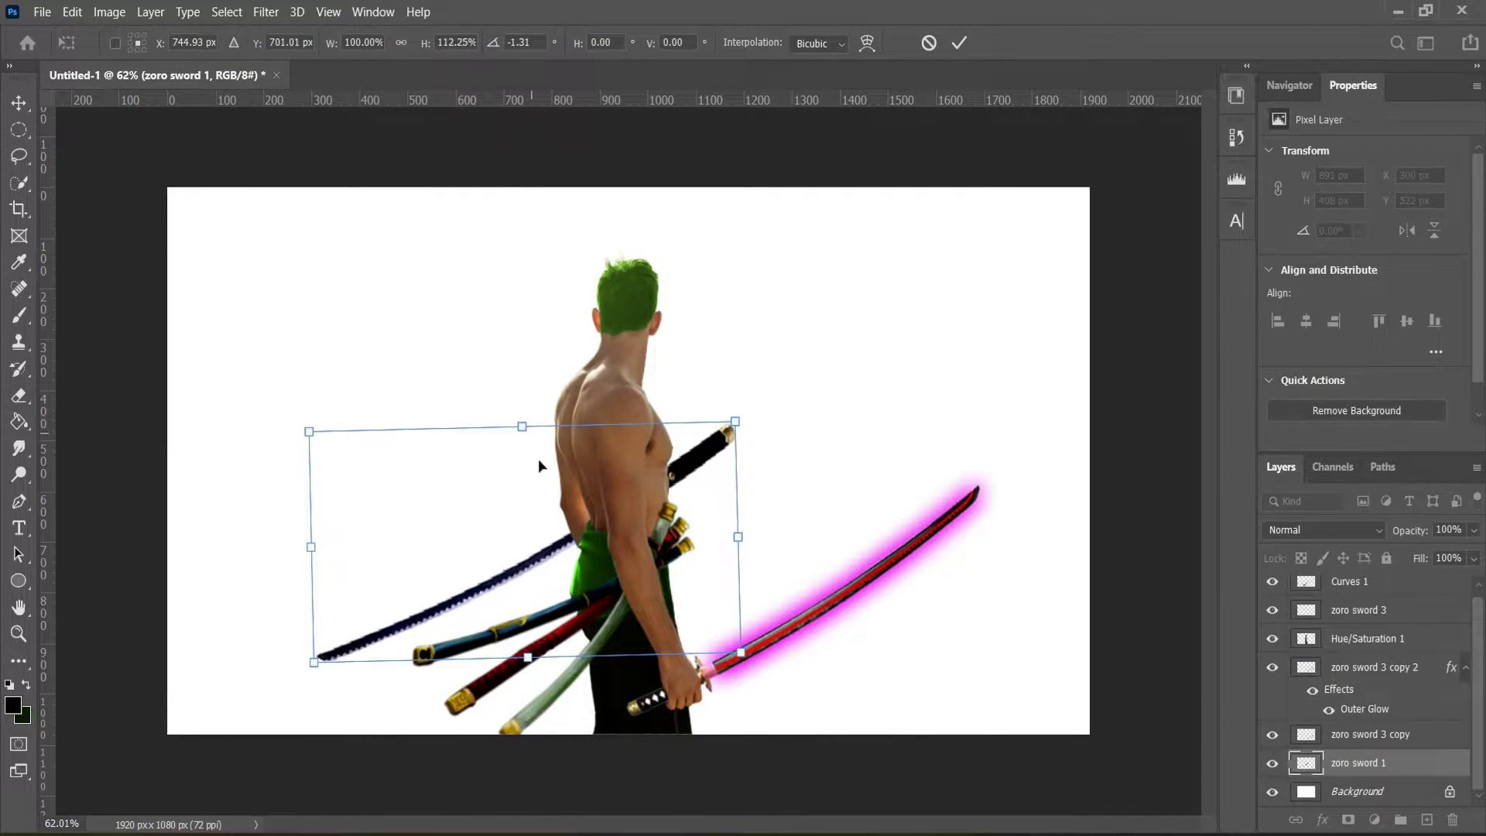
key("Return")
scroll(905, 590, "up", 2)
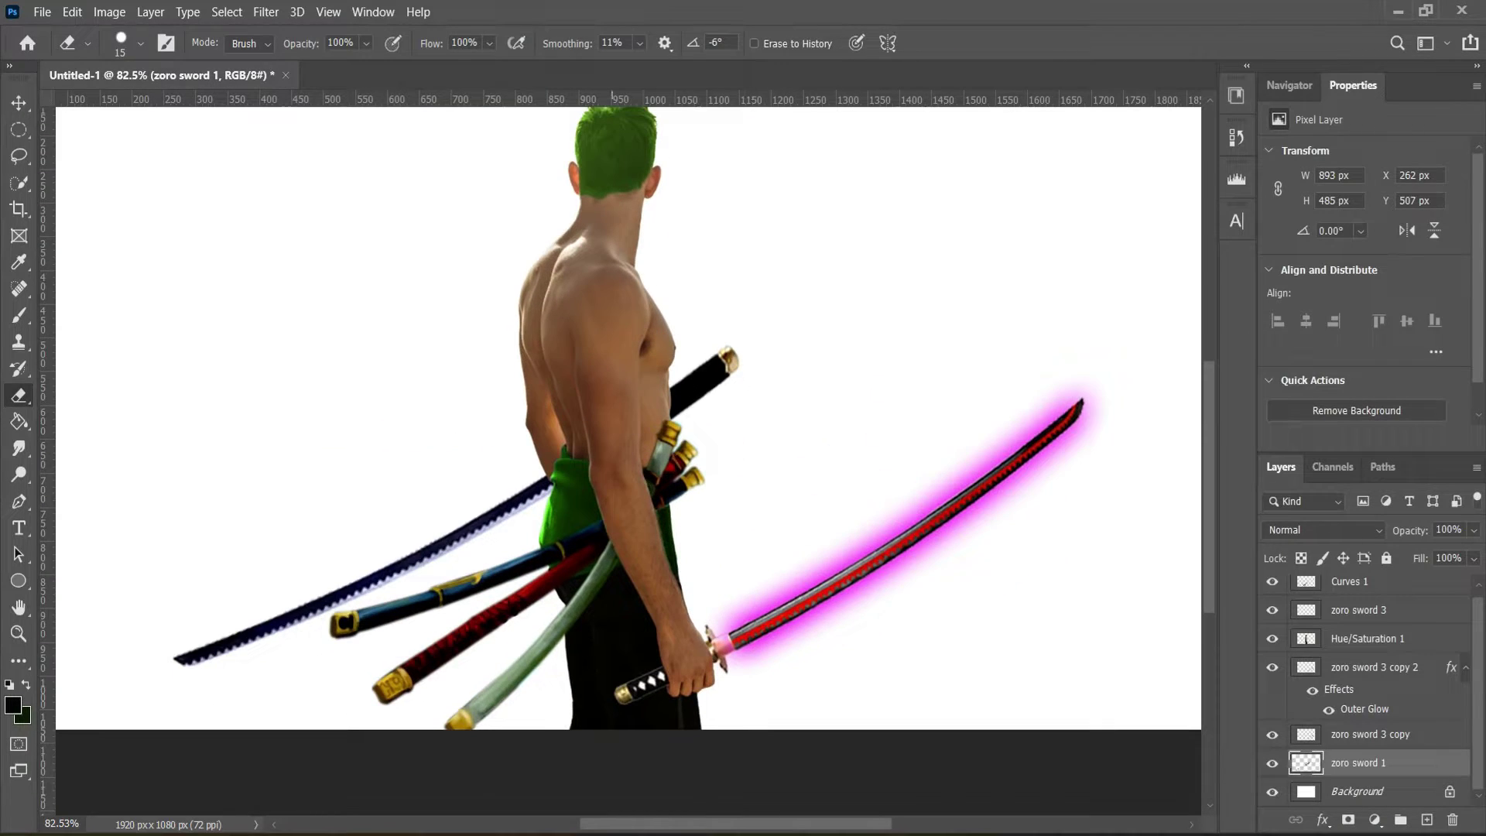
key("ctrl+t")
left_click_drag(752, 378, 704, 386)
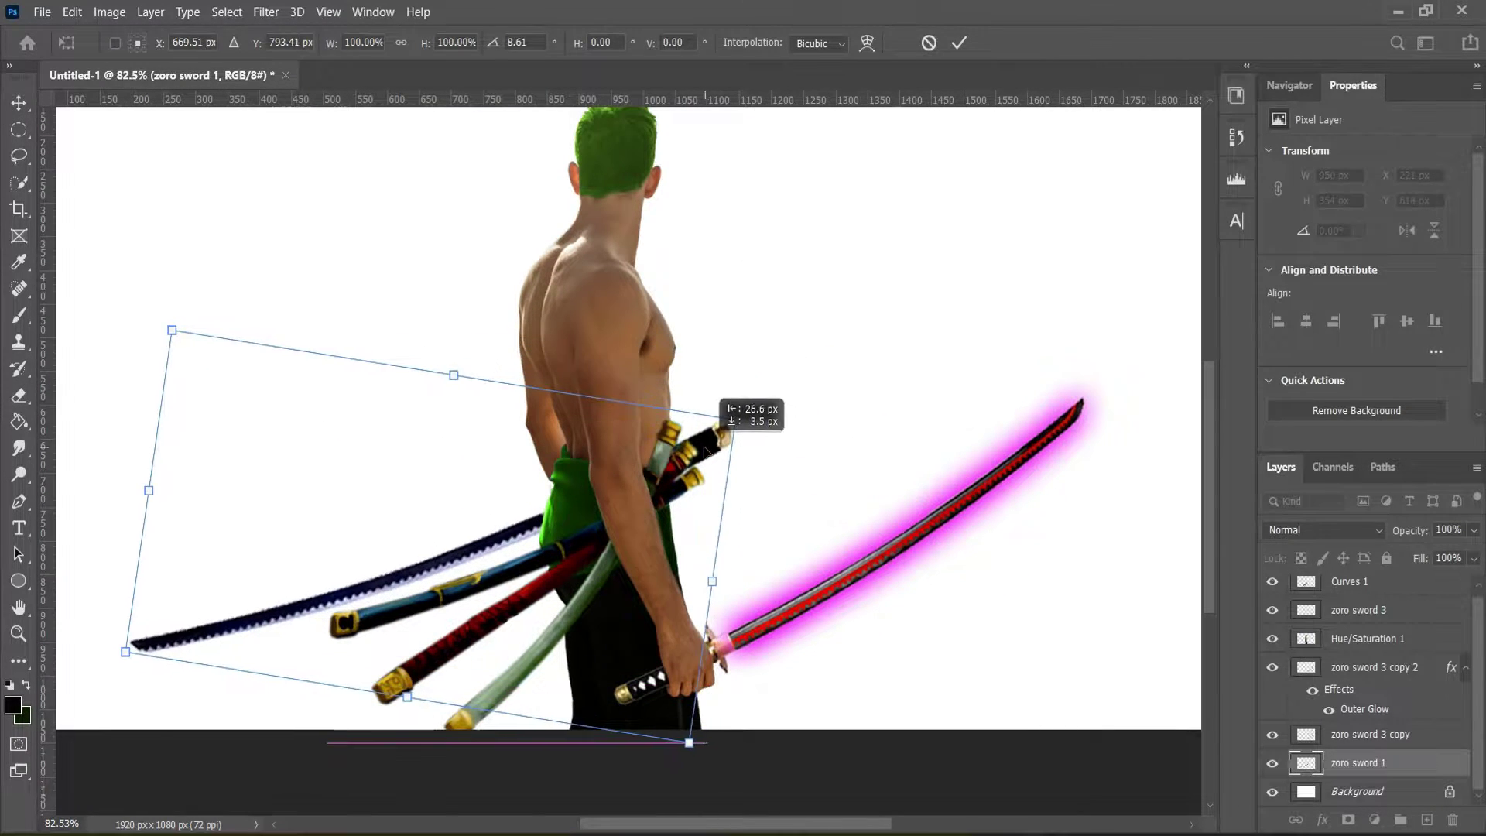
key("Return")
scroll(725, 559, "up", 2)
scroll(725, 559, "up", 2)
Duplicate the sword-handle piece, flip its direction, and set it among the hilts at Zoro's hip
key("ctrl+j")
key("ctrl+t")
left_click_drag(988, 586, 584, 534)
key("Return")
left_click(429, 357, "ctrl")
key("v")
mouse_move(778, 443)
left_mouse_down()
mouse_move(723, 387)
mouse_move(736, 397)
left_mouse_up()
scroll(781, 497, "down", 2)
scroll(718, 546, "up", 1)
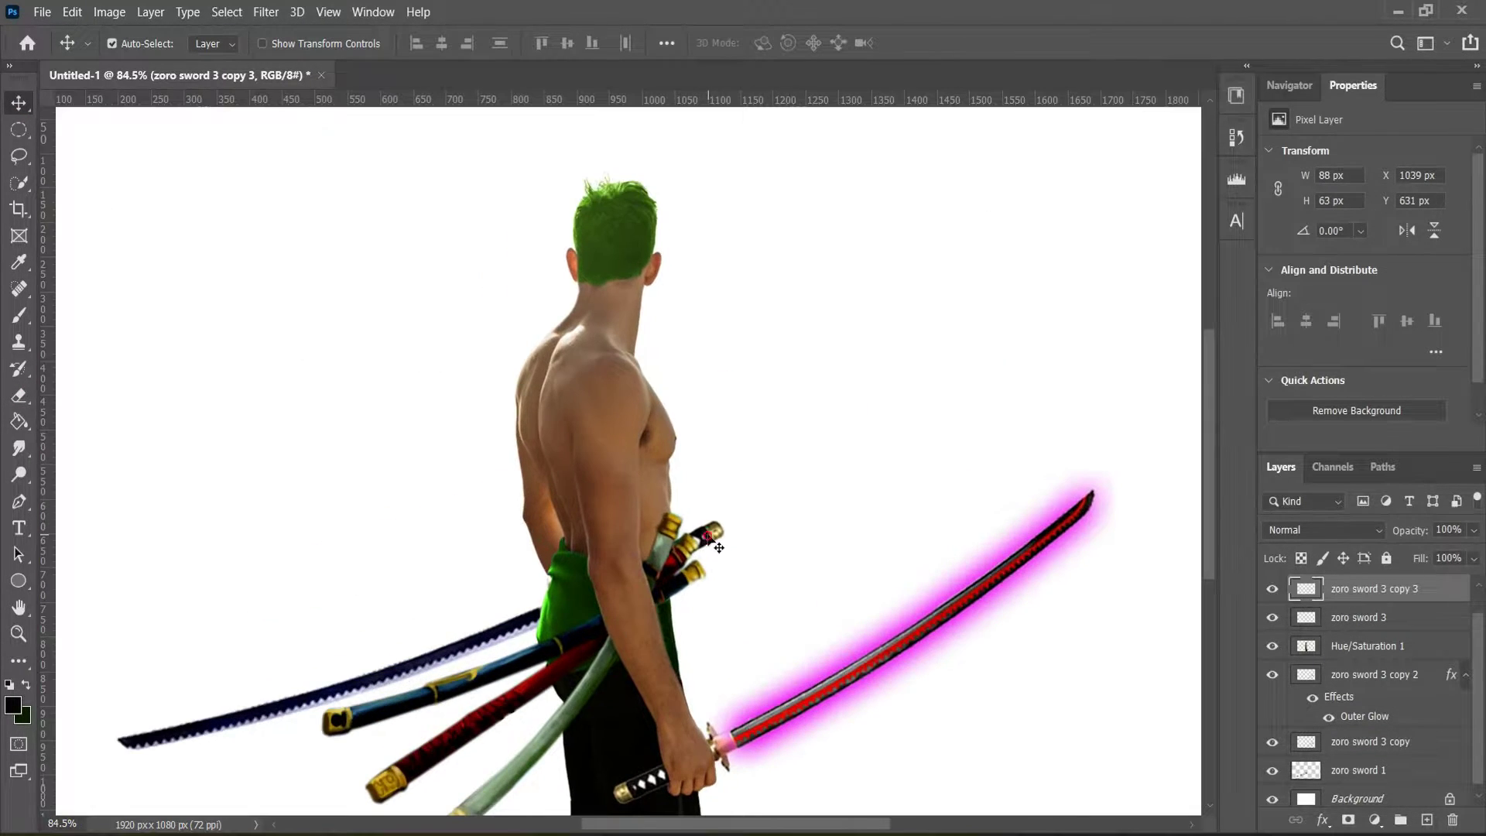
scroll(919, 443, "down", 2)
scroll(856, 504, "up", 1)
Stretch the dark sword to angle toward the lower left, then duplicate it
left_click(441, 542)
key("ctrl+t")
left_click_drag(440, 688, 439, 713)
left_click_drag(727, 480, 792, 487)
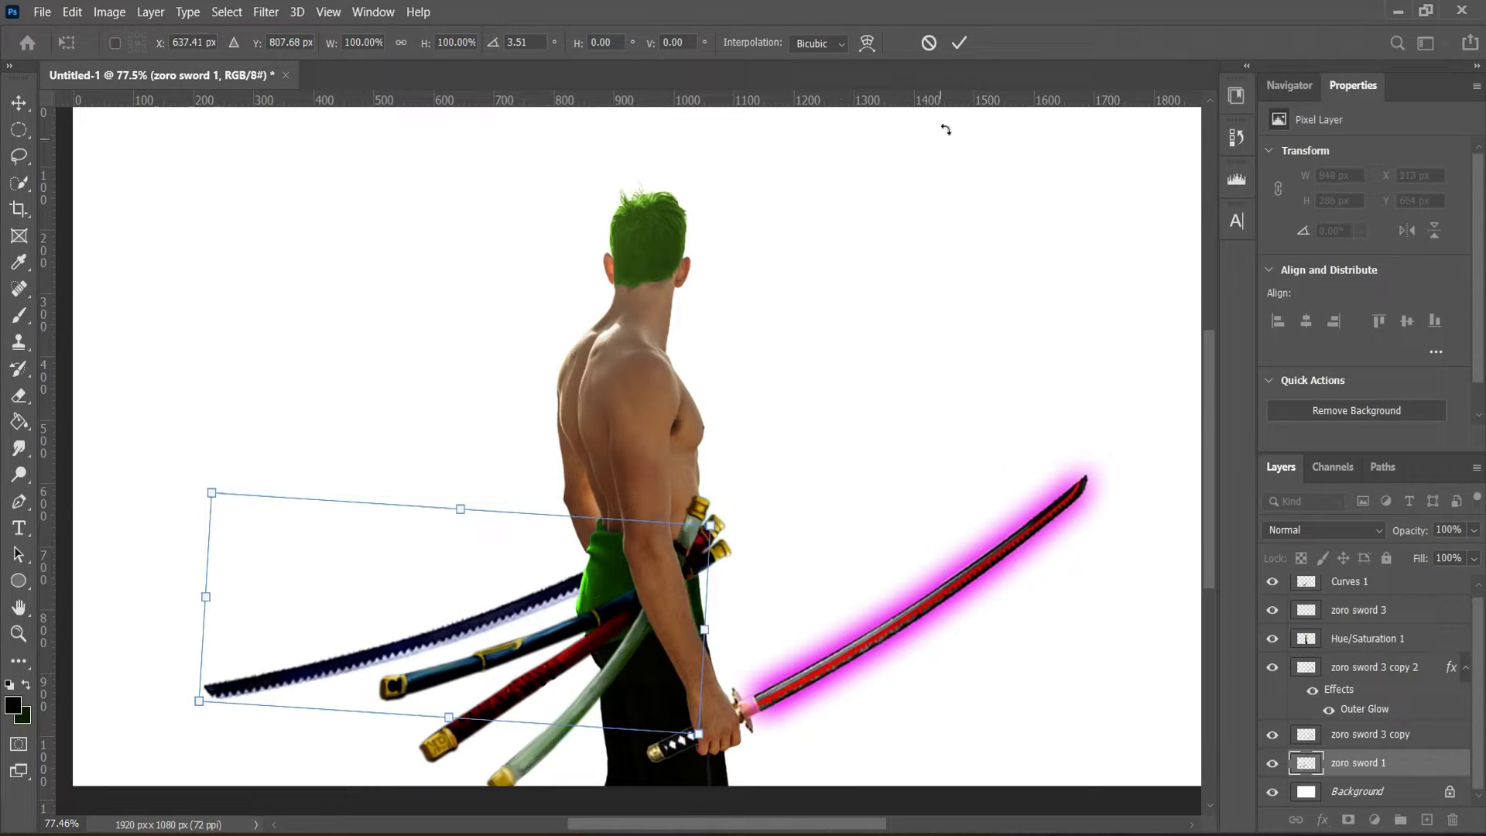
key("Return")
scroll(945, 133, "down", 2)
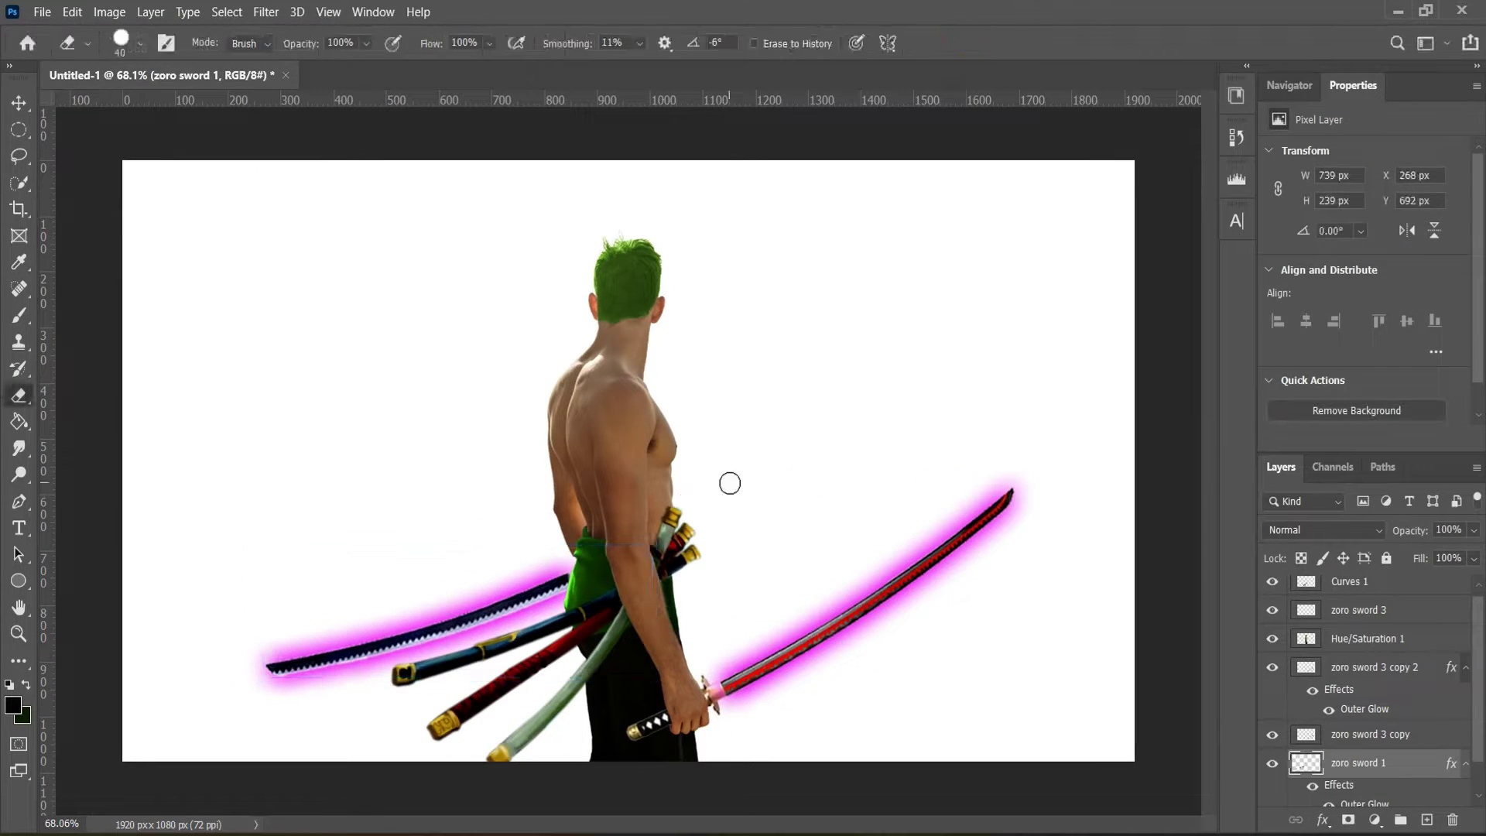
key("ctrl+j")
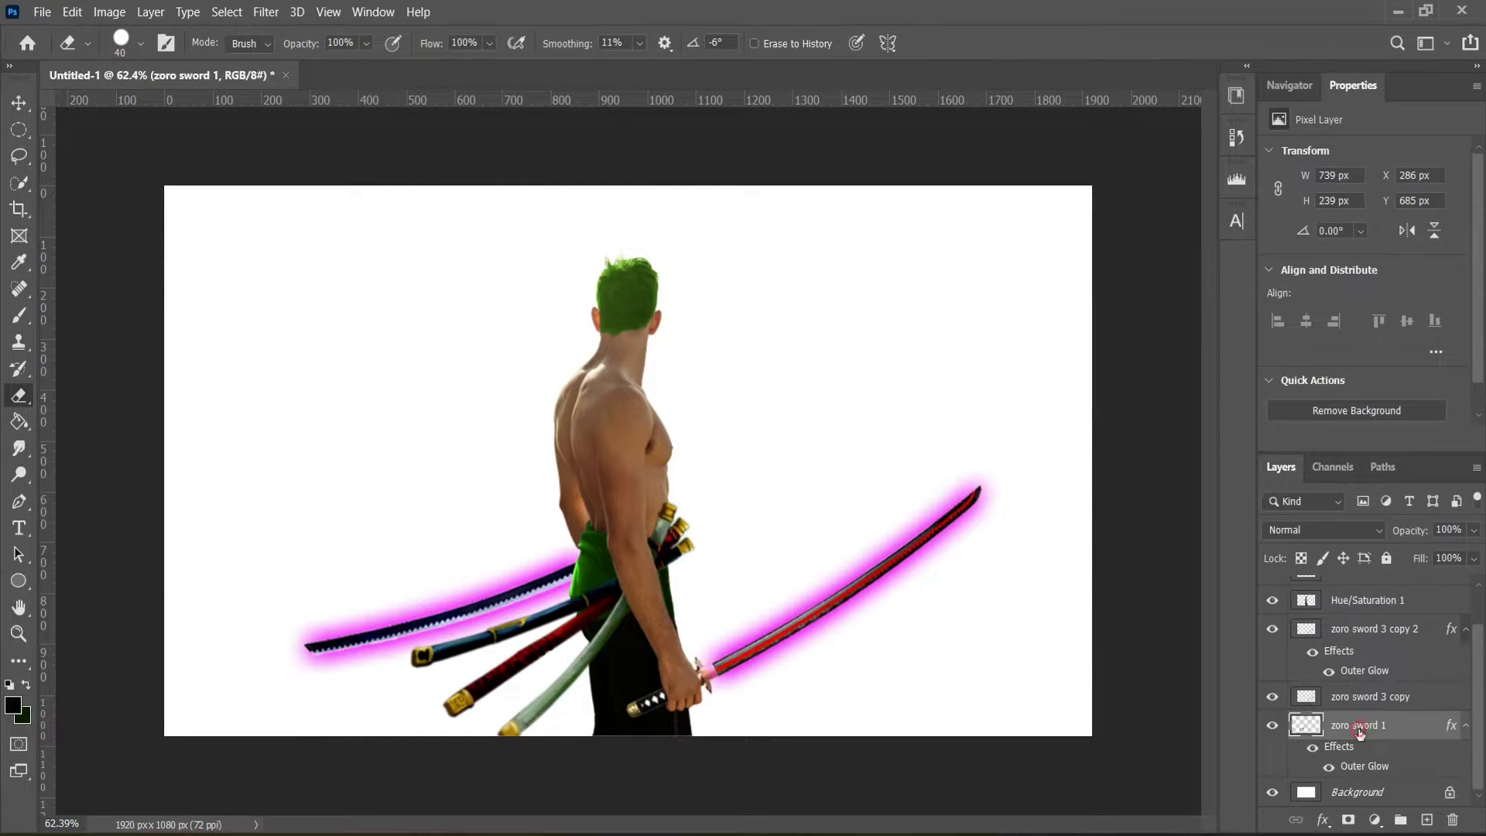
Swing the sword copy up-left so it sits behind Zoro's head
key("ctrl+t")
left_click_drag(464, 596, 526, 309)
left_click_drag(816, 282, 597, 275)
key("Return")
Place the second sword image embedded, rotated behind the head with its hilt beside the upper sword
left_click(42, 12)
left_click(136, 425)
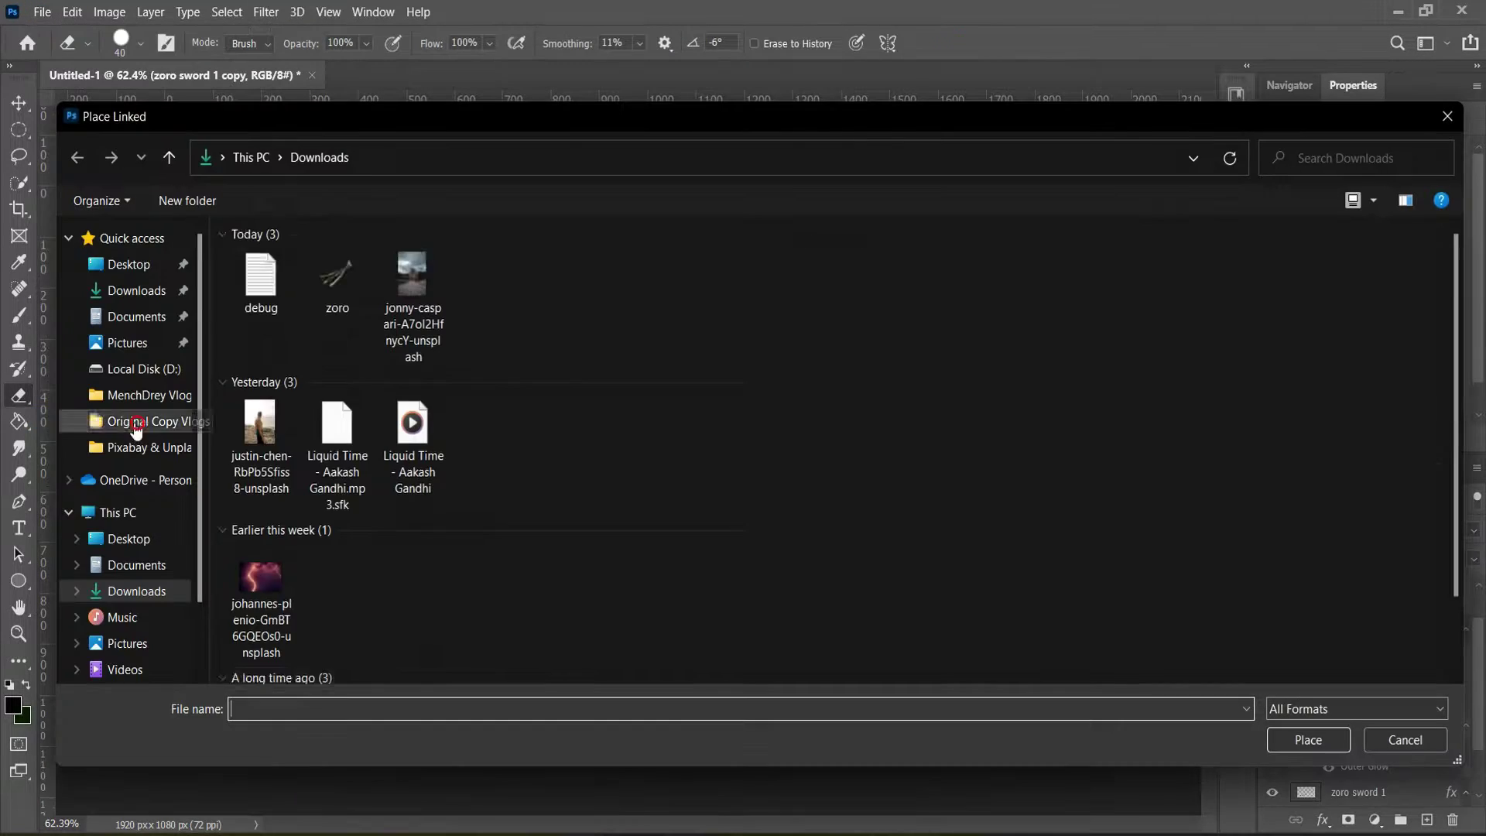
double_click(839, 388)
left_click_drag(839, 389, 295, 405)
right_click(764, 337)
key("Escape")
left_click_drag(619, 310, 671, 326)
key("Return")
key("e")
Rasterize the new sword layer, hide the upper copy, and erase the protruding guard edge
right_click(1198, 418)
left_click(1199, 412)
left_click(1272, 754)
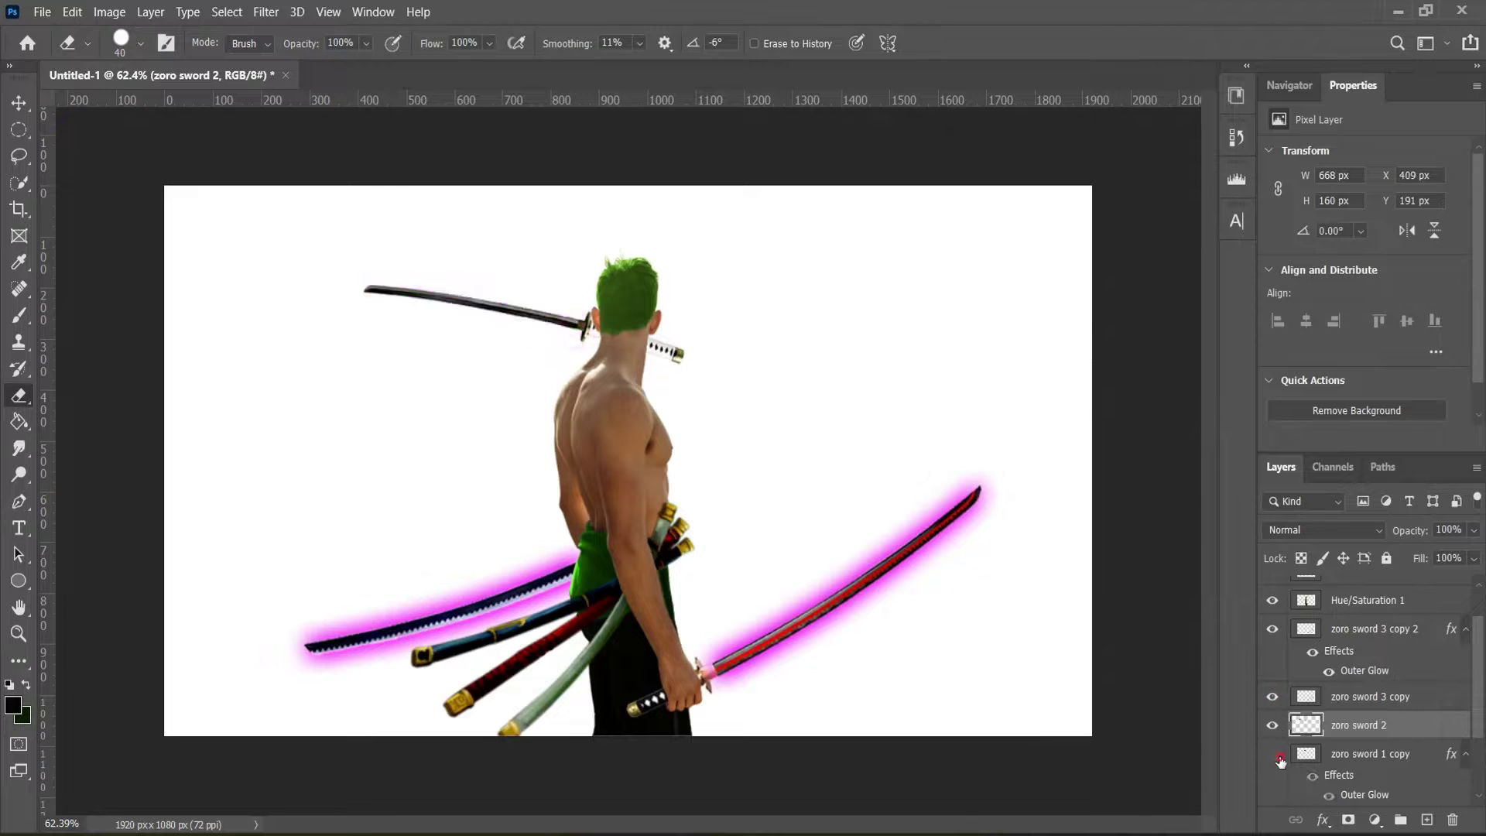
scroll(650, 467, "up", 3)
scroll(650, 467, "up", 3)
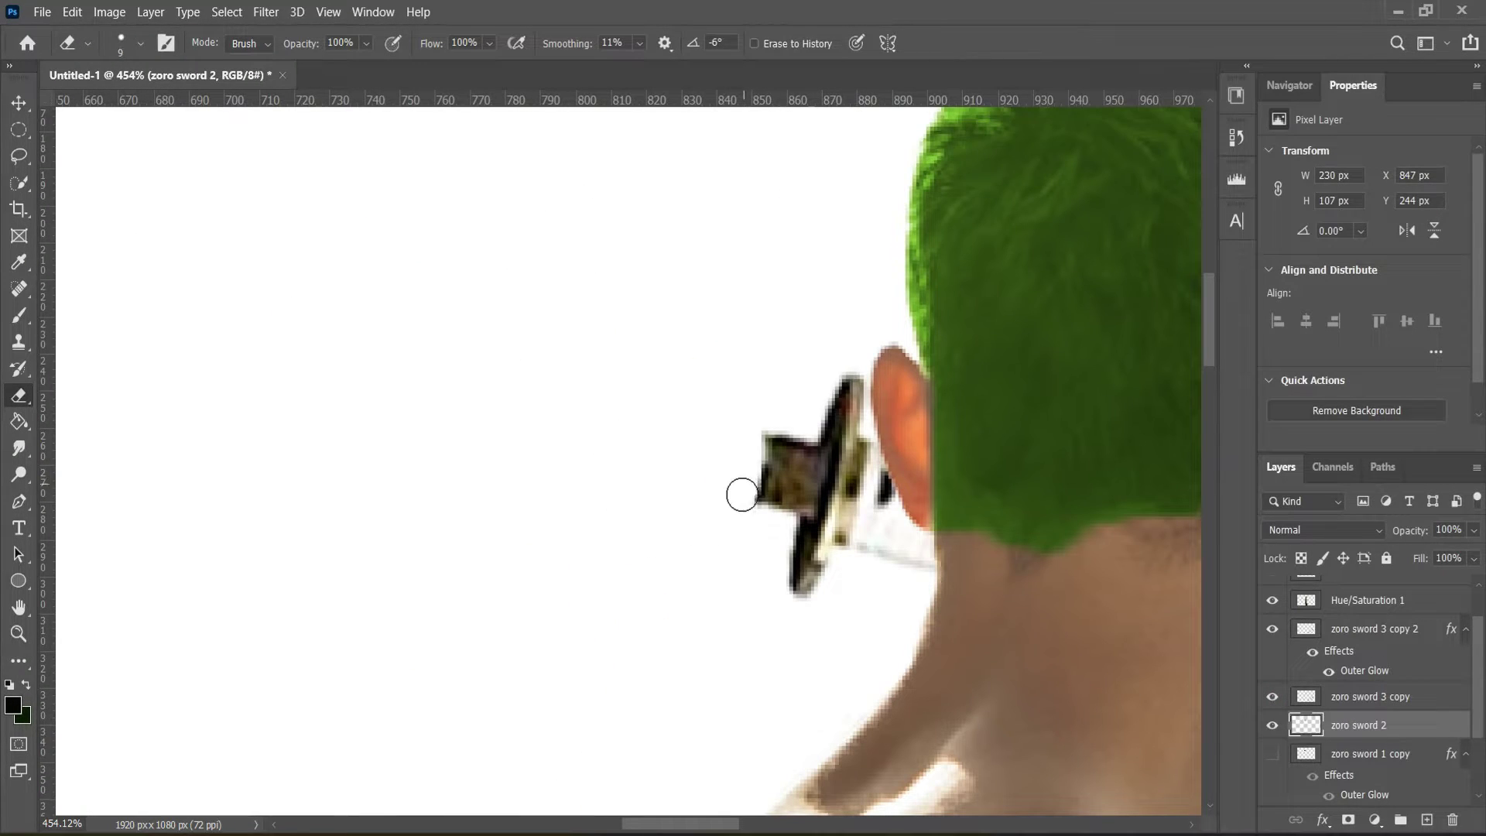
left_click_drag(747, 483, 764, 441)
scroll(955, 571, "down", 10)
scroll(687, 289, "up", 3)
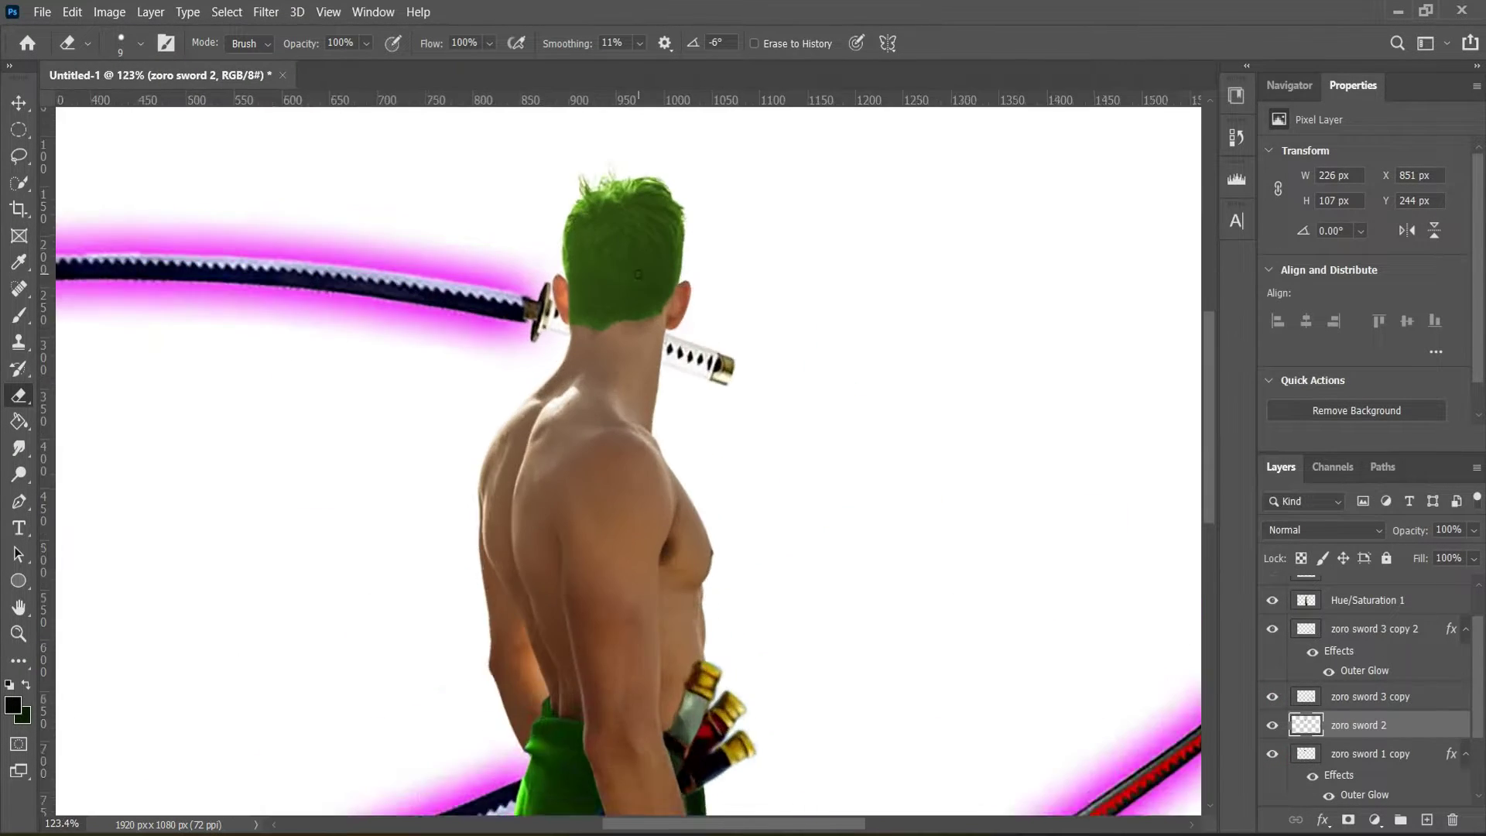
scroll(688, 290, "down", 3)
Select the background layer and place the lightning sky photo embedded
left_click(1362, 789)
left_click(42, 12)
left_click(116, 414)
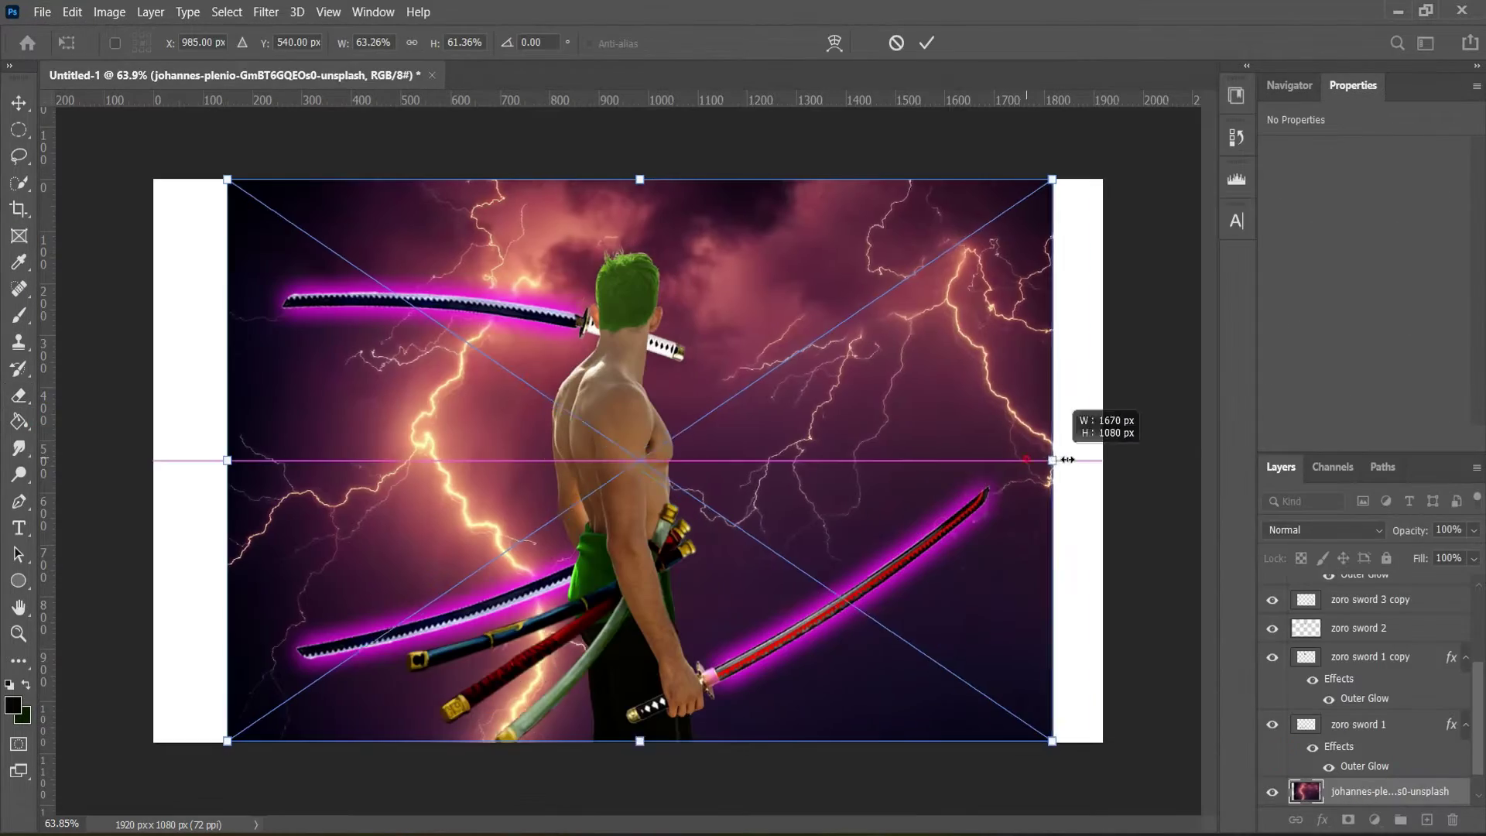
Stretch the lightning sky photo horizontally to fill the canvas width
left_click_drag(1055, 459, 1111, 459)
left_click_drag(156, 459, 142, 461)
key("Return")
key("e")
scroll(641, 524, "down", 1)
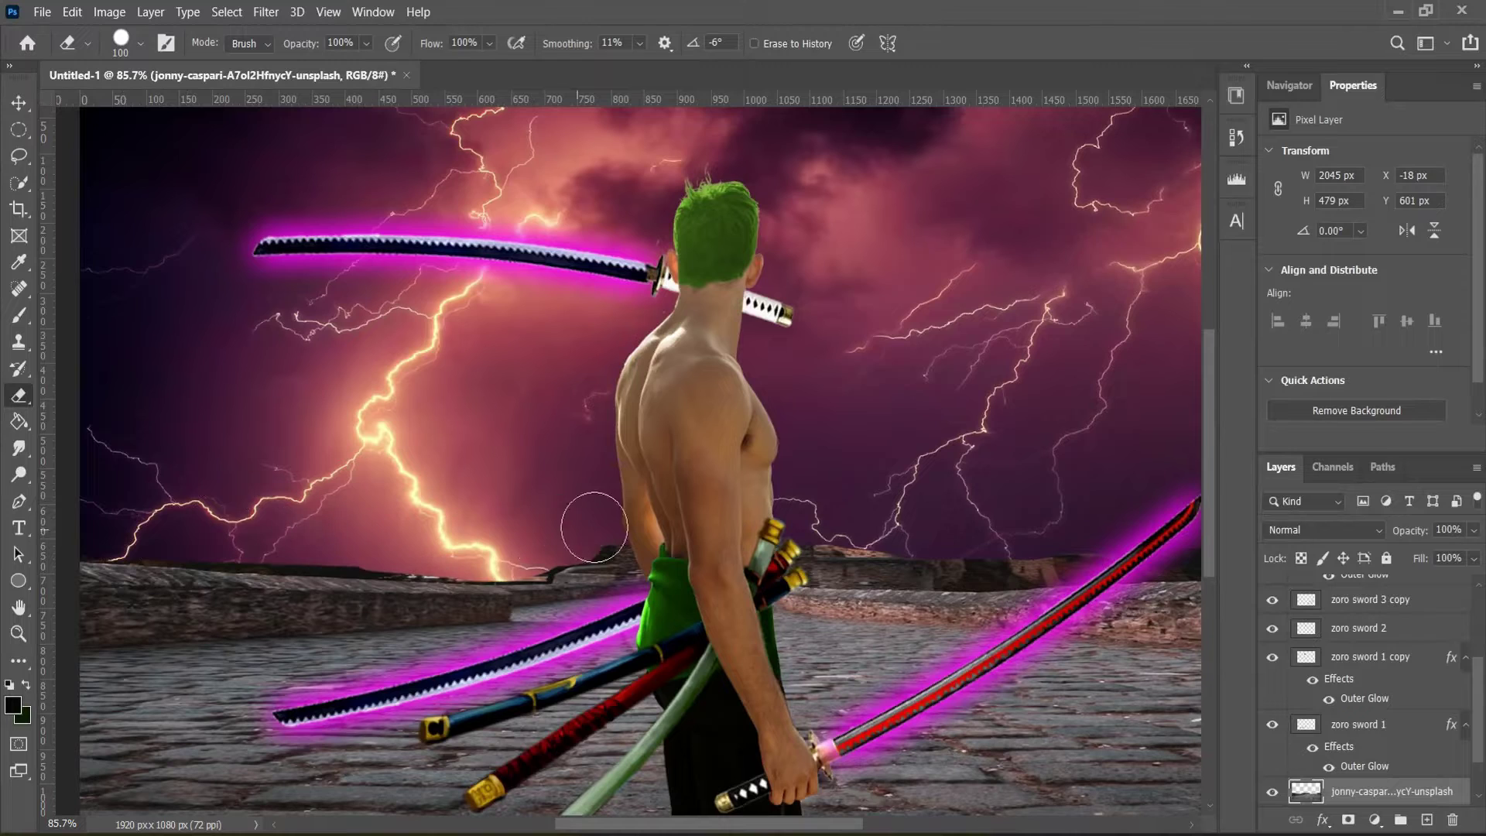
Erase the dark strips above the road horizon and stone wall
left_click_drag(171, 517, 1176, 534)
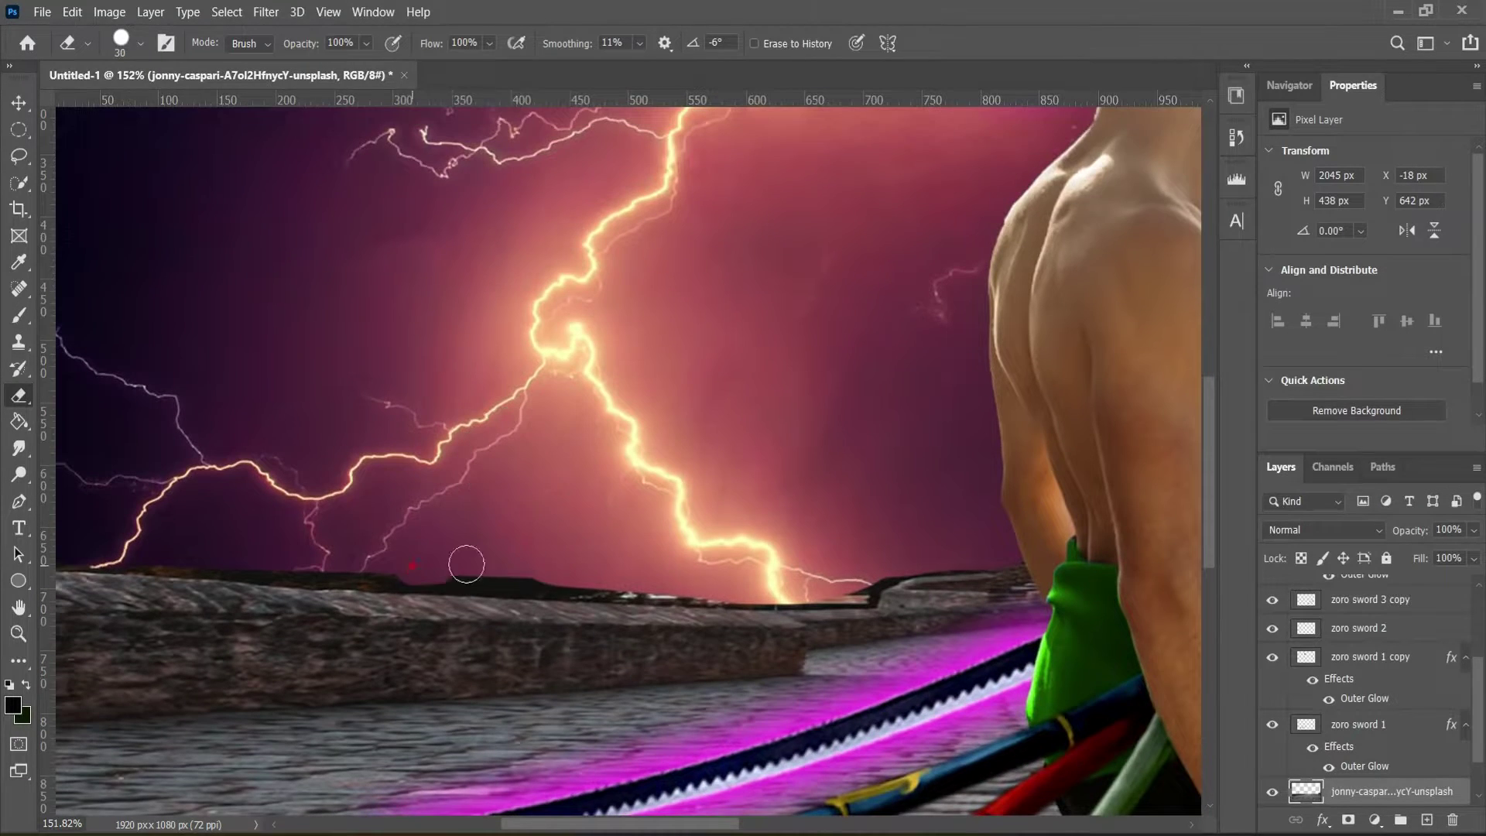
left_click_drag(240, 579, 860, 583)
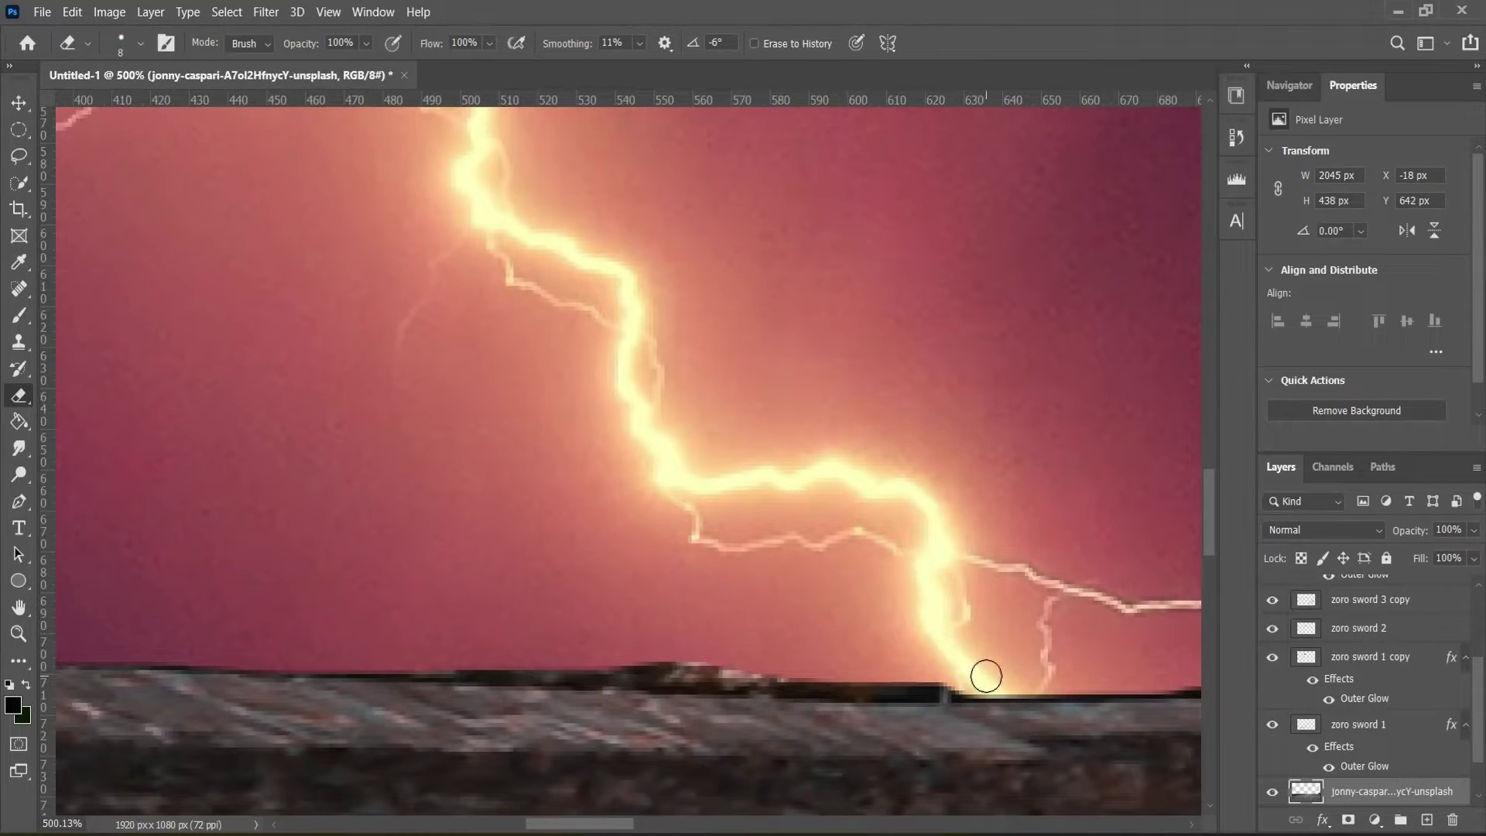
mouse_move(986, 676)
left_mouse_down()
mouse_move(393, 659)
mouse_move(140, 633)
left_mouse_up()
left_click_drag(848, 686, 766, 677)
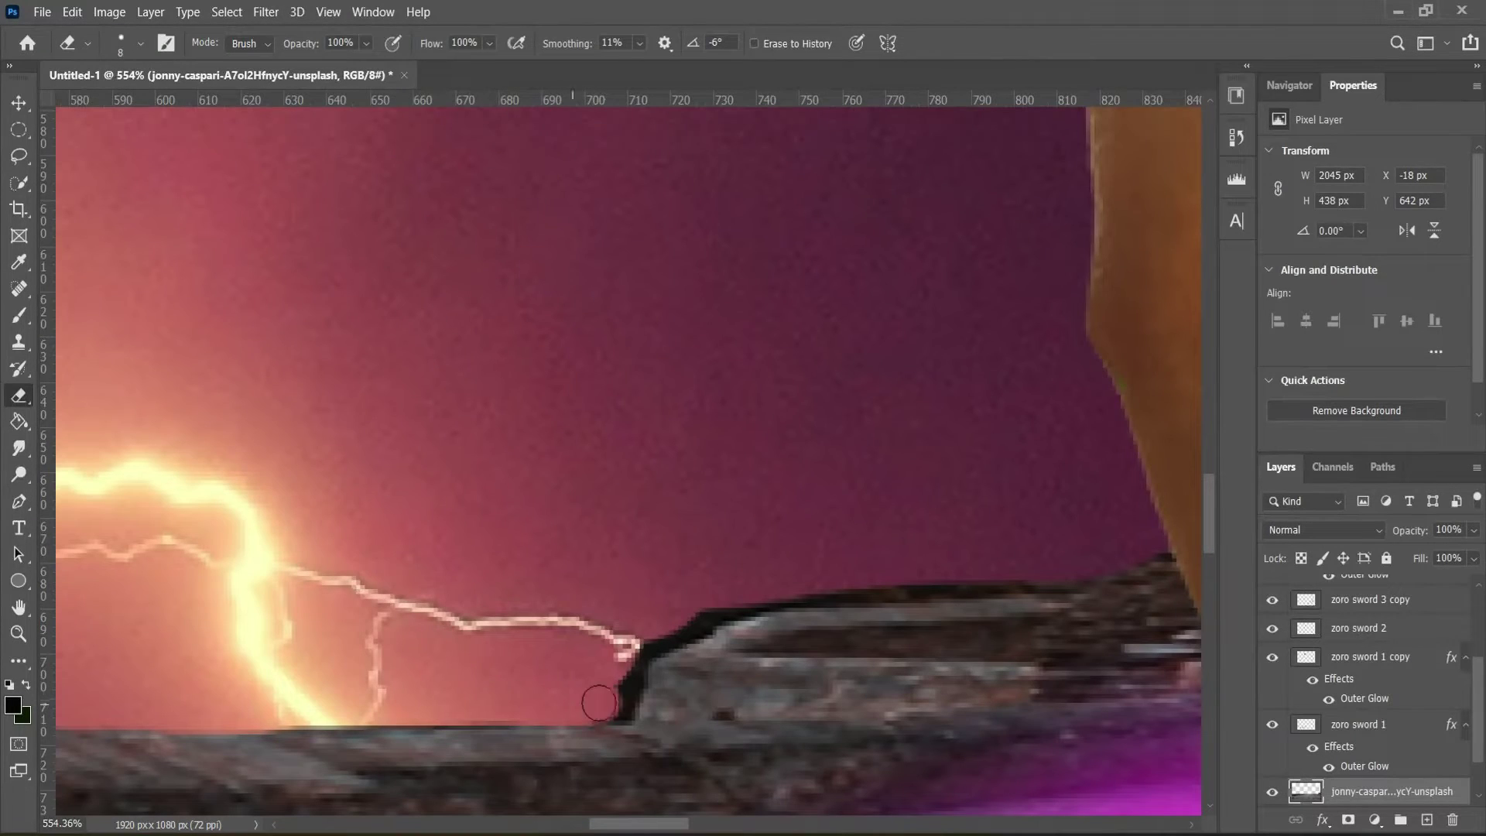
left_click_drag(1153, 547, 833, 584)
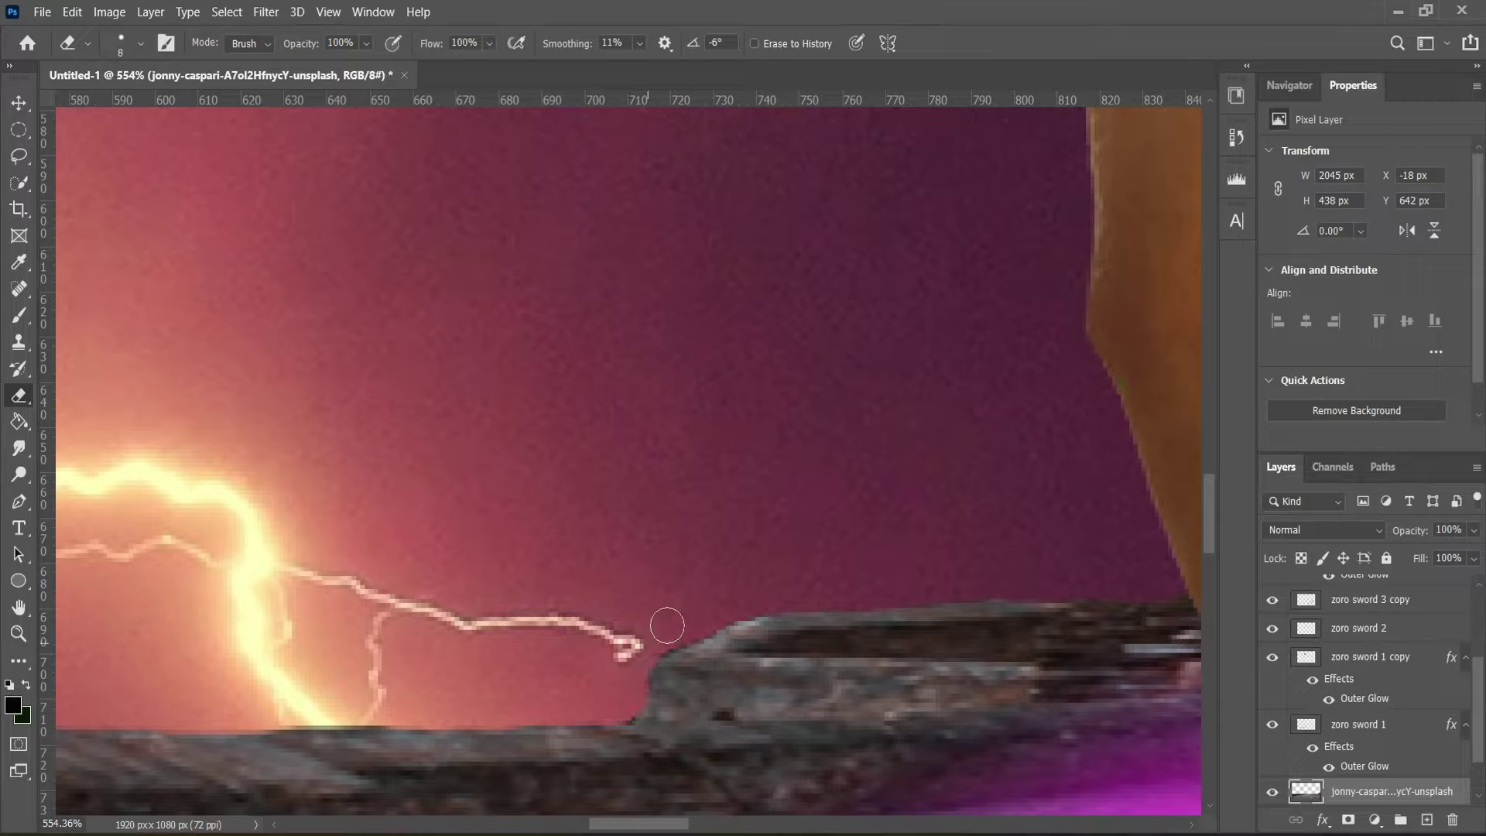
With a larger eraser brush, clean the remaining dark ridge along the horizon
key("ctrl+0")
scroll(319, 623, "up", 5)
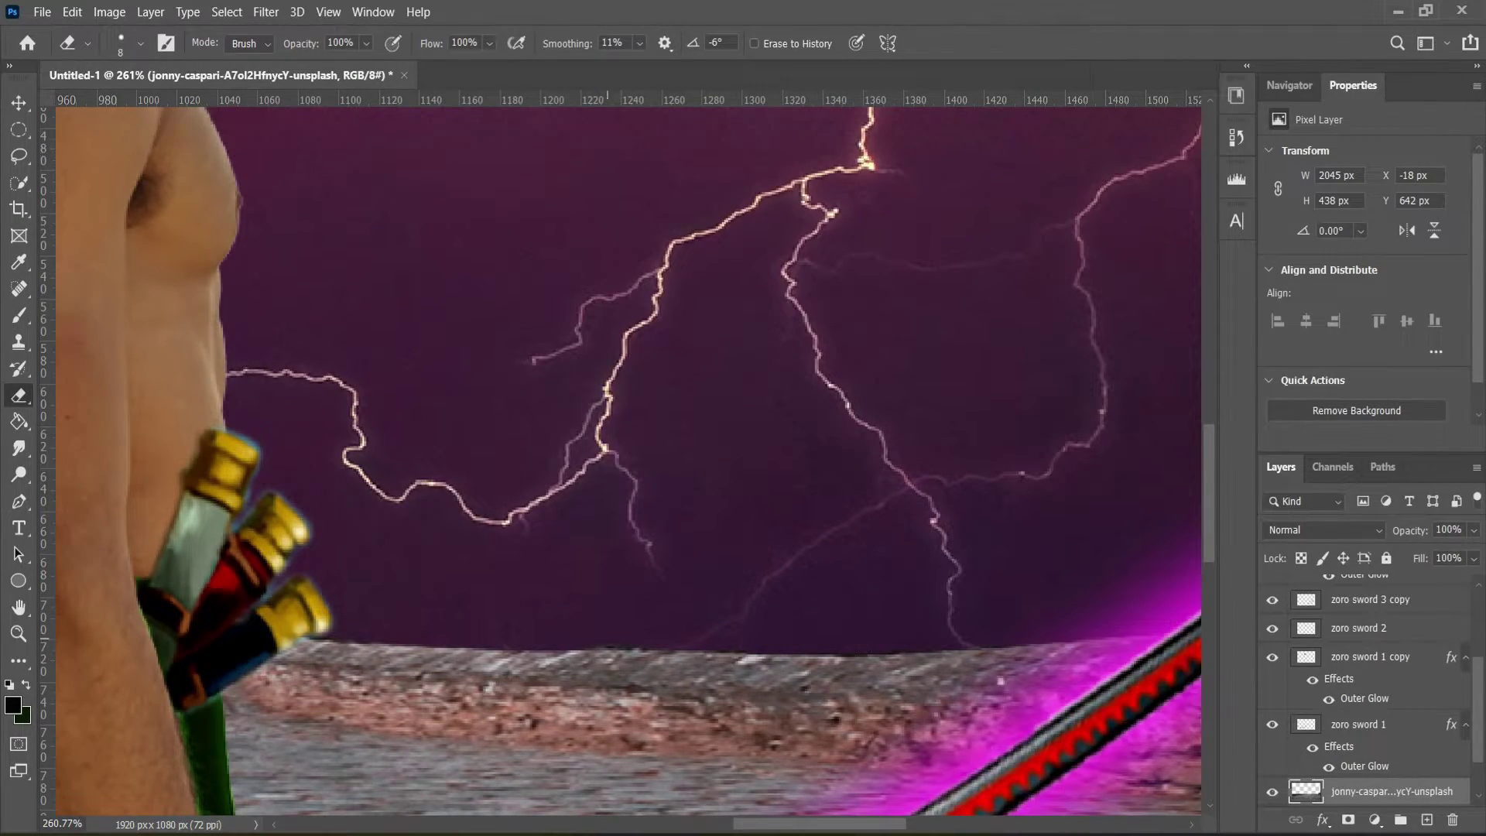
key("ctrl+0")
scroll(855, 524, "up", 5)
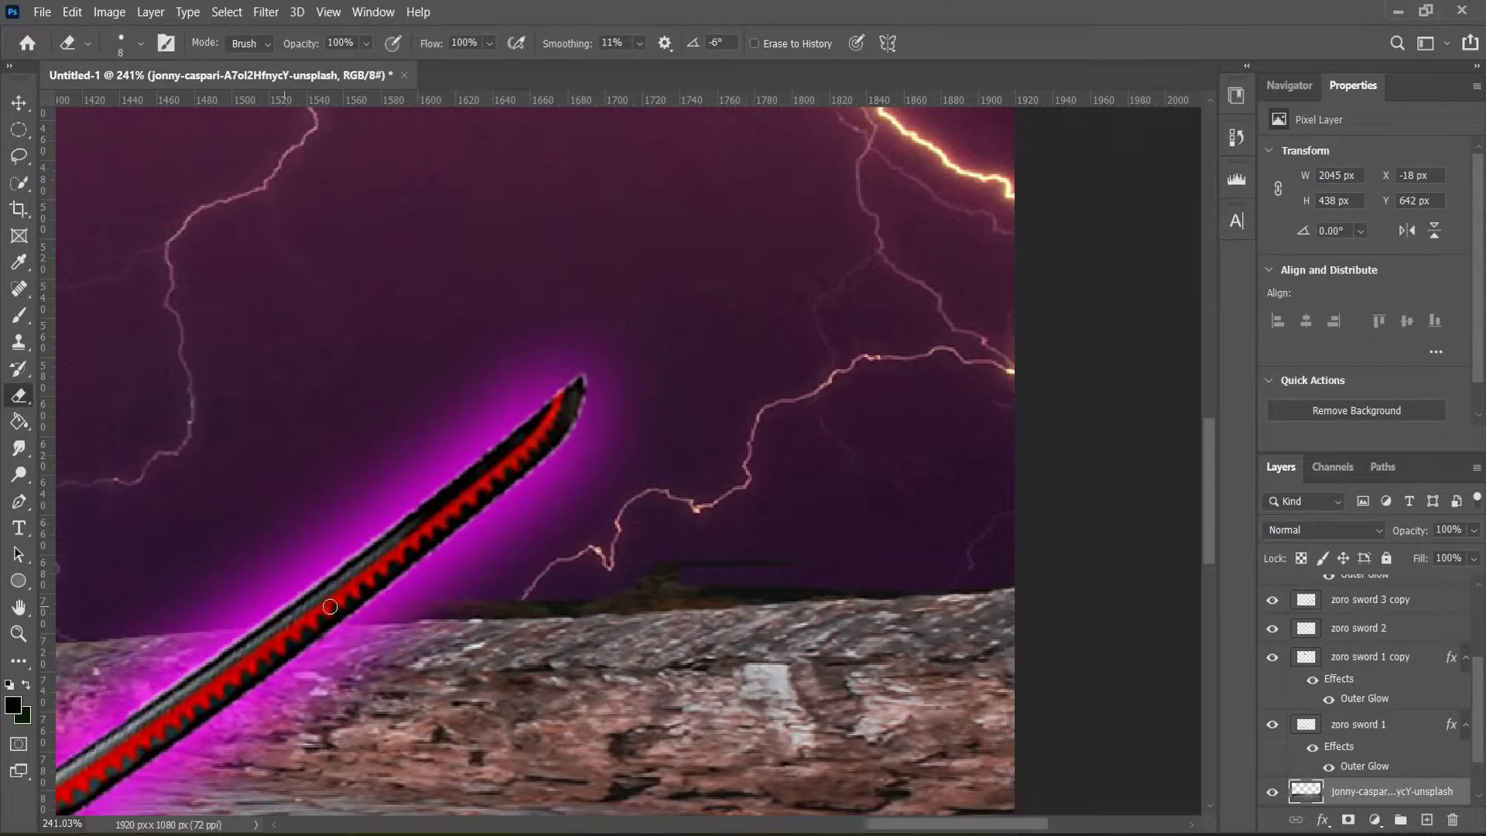
scroll(630, 594, "up", 2)
scroll(630, 594, "up", 1)
key("bracketright")
key("bracketright")
key("bracketright")
left_click_drag(582, 601, 1074, 561)
Add a new empty Layer 1 in the Layers panel
scroll(909, 495, "up", 2)
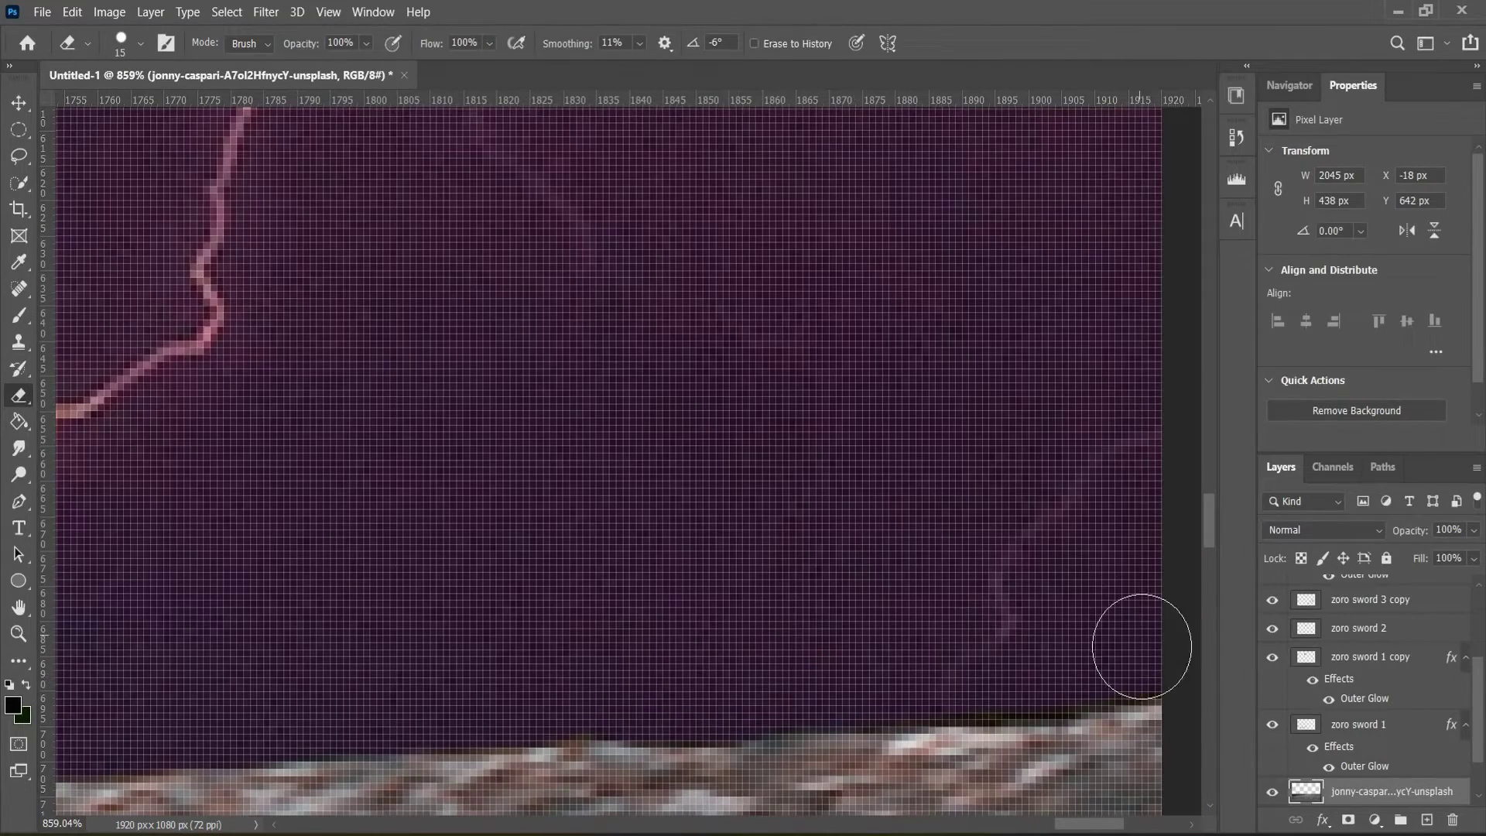
scroll(989, 639, "down", 4)
scroll(989, 638, "down", 5)
left_click(1426, 819)
scroll(1370, 696, "down", 1)
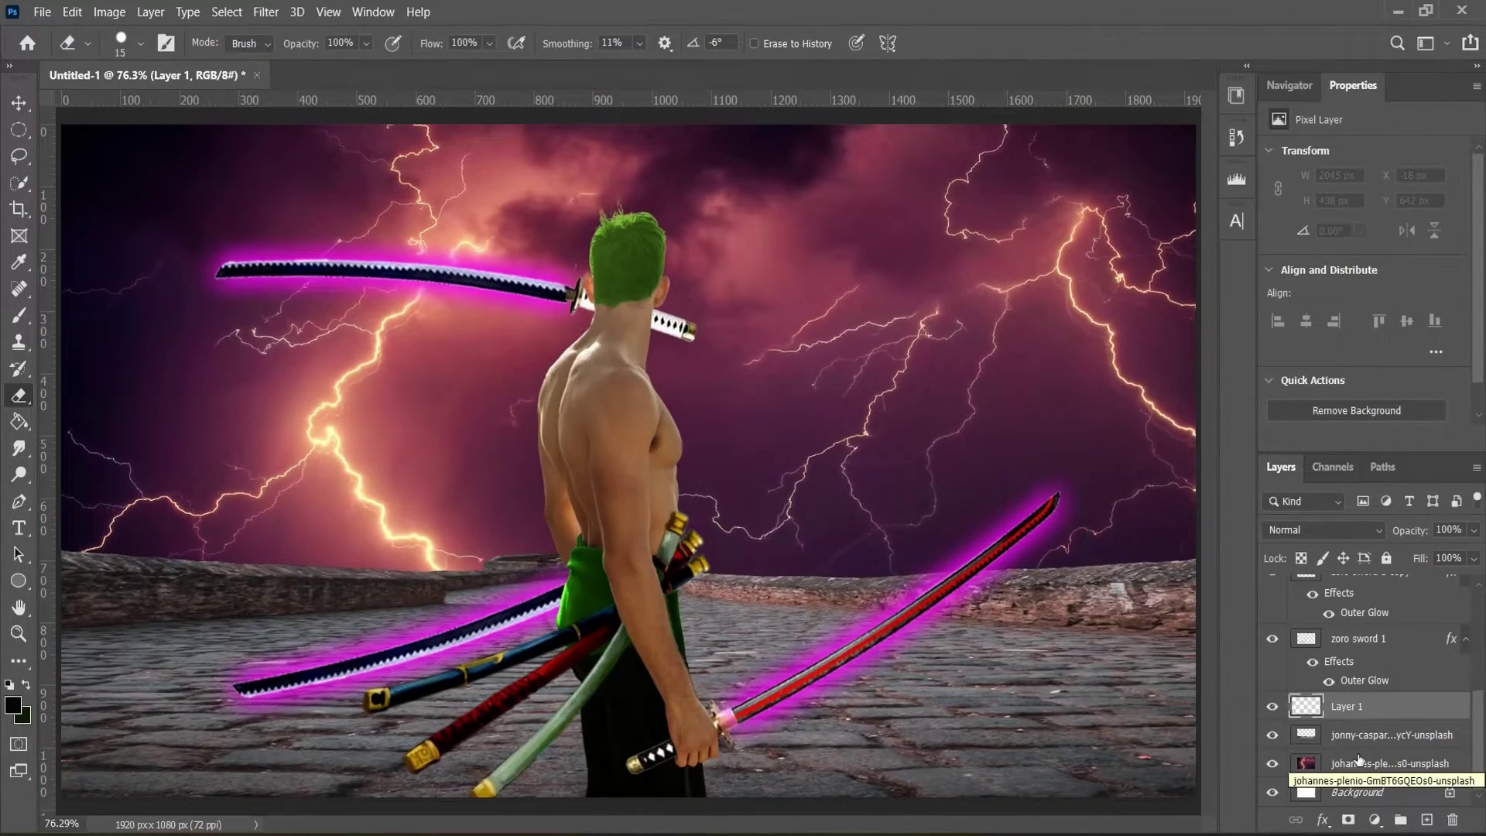
Merge the stone road and lightning sky photos into one backdrop layer
left_click(1385, 734)
scroll(573, 673, "up", 5)
scroll(719, 681, "down", 3)
scroll(720, 681, "down", 3)
right_click(1385, 734)
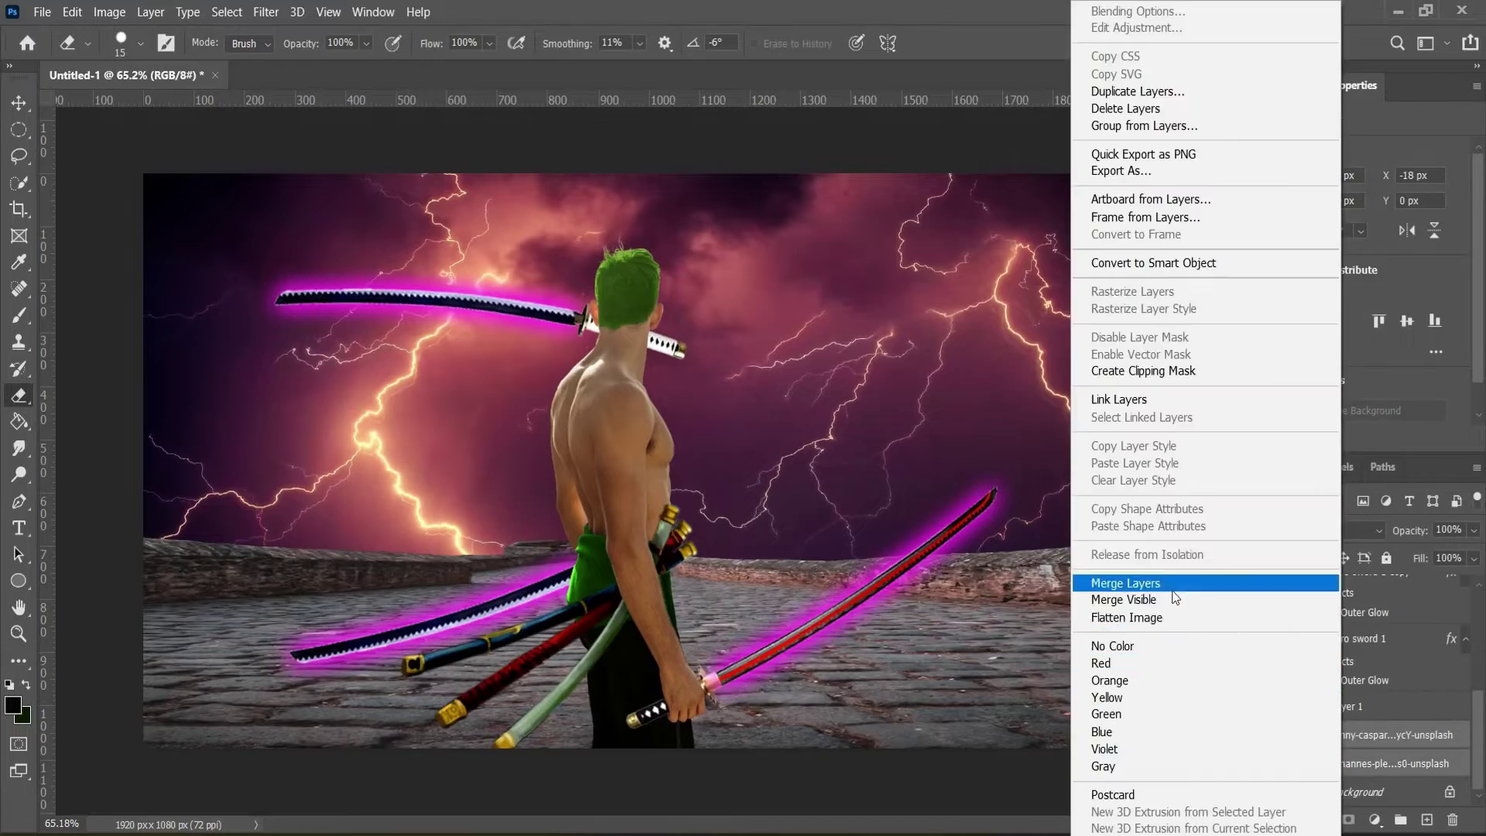
left_click(1343, 581)
Scale Layer 1 up to 2081 px wide and adjust its fill
left_click(1346, 733)
left_click(141, 43)
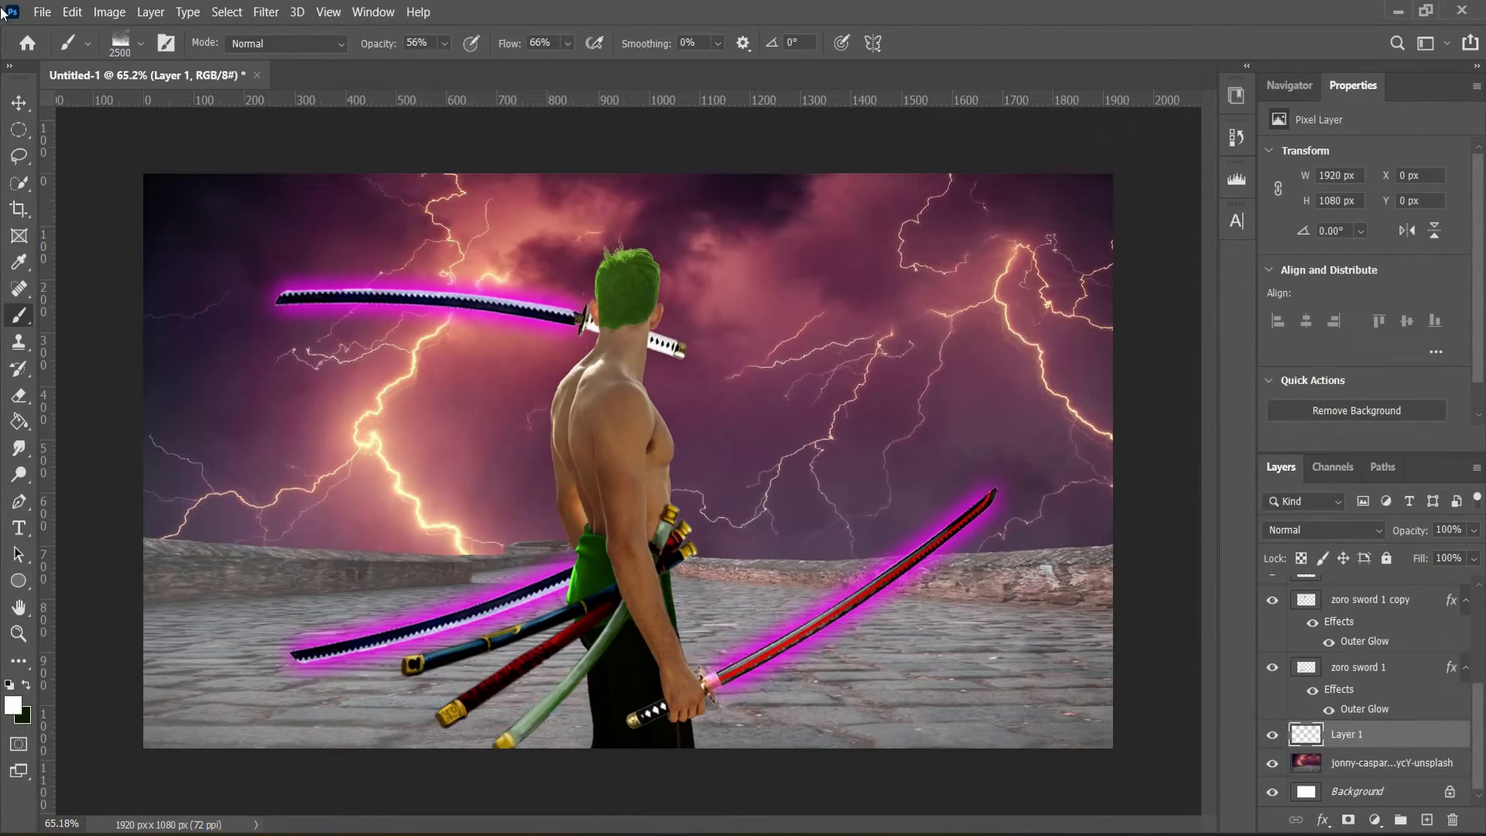
key("ctrl+t")
left_click_drag(1050, 496, 1052, 193)
key("Return")
left_click(1472, 558)
scroll(874, 532, "up", 3)
scroll(874, 533, "down", 1)
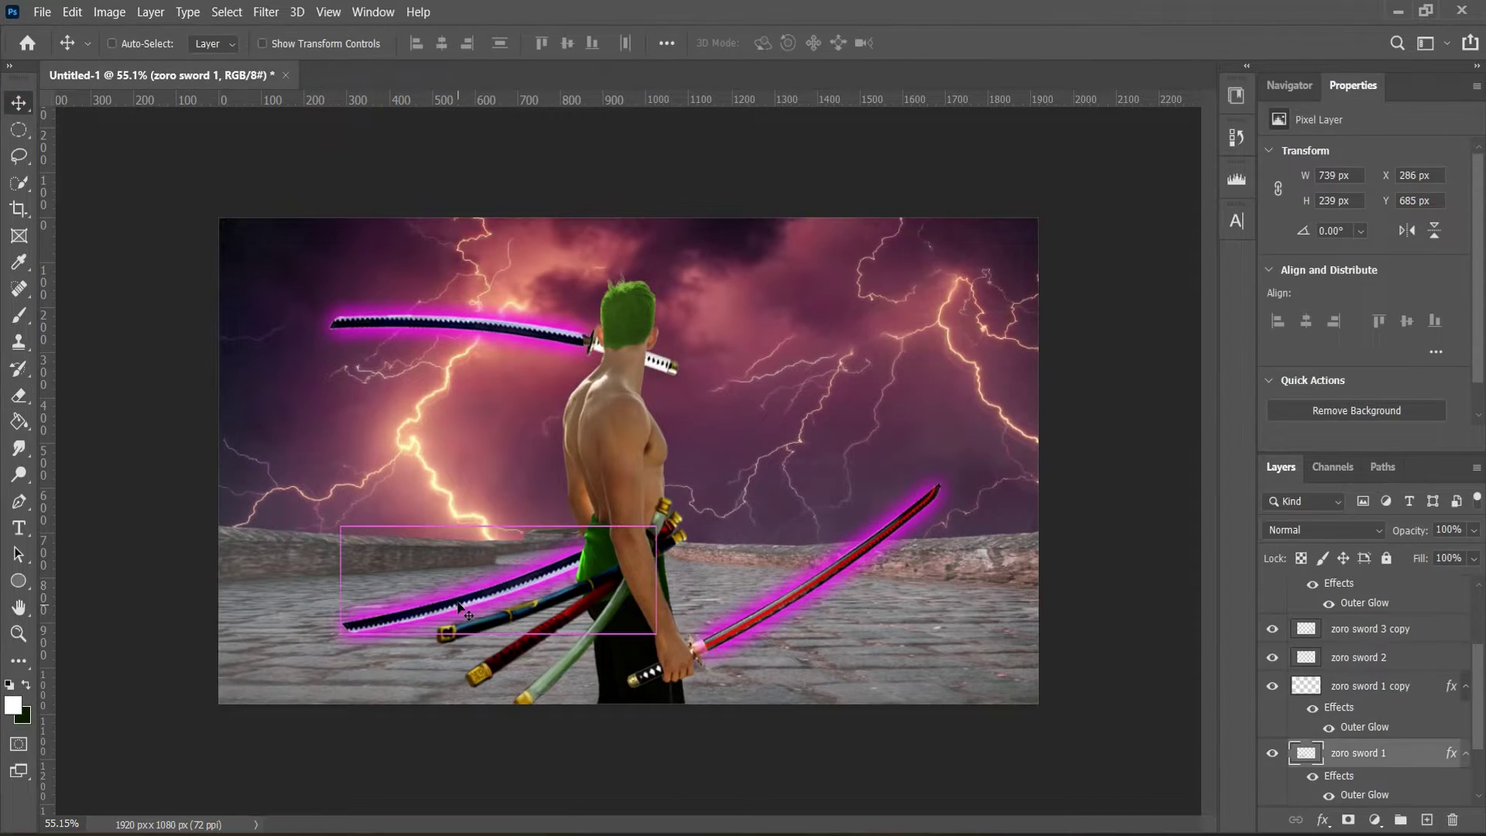
Stretch the lower-left sword a little longer
key("ctrl+t")
scroll(462, 610, "up", 2)
mouse_move(248, 584)
left_mouse_down()
mouse_move(216, 584)
mouse_move(237, 609)
left_mouse_up()
scroll(708, 652, "down", 1)
key("Return")
scroll(916, 433, "down", 2)
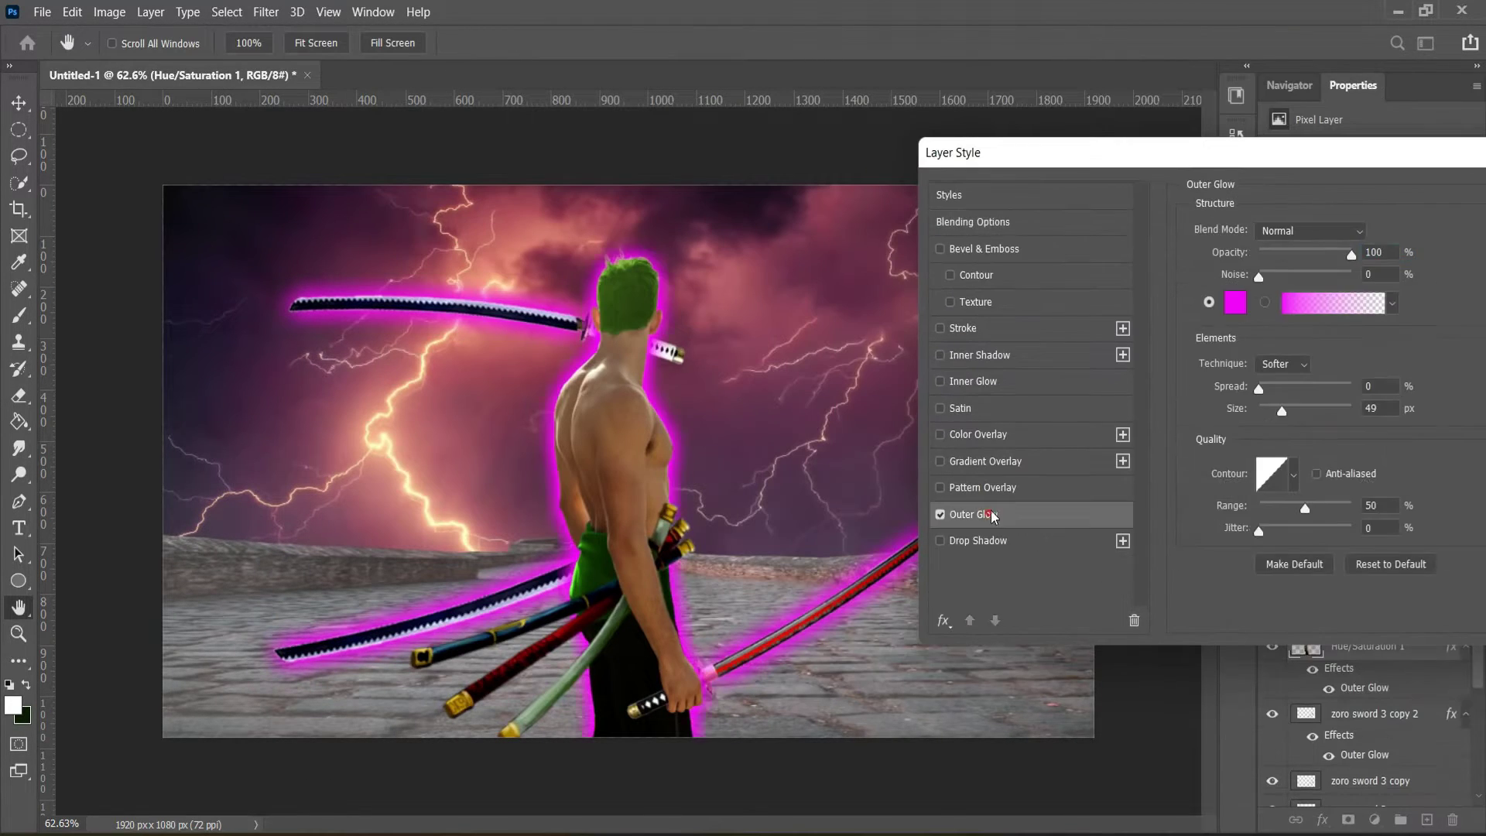
Give Zoro a red outer glow at 50% opacity
left_click(1235, 302)
left_click_drag(1165, 298, 1164, 273)
key("Return")
left_click(1306, 256)
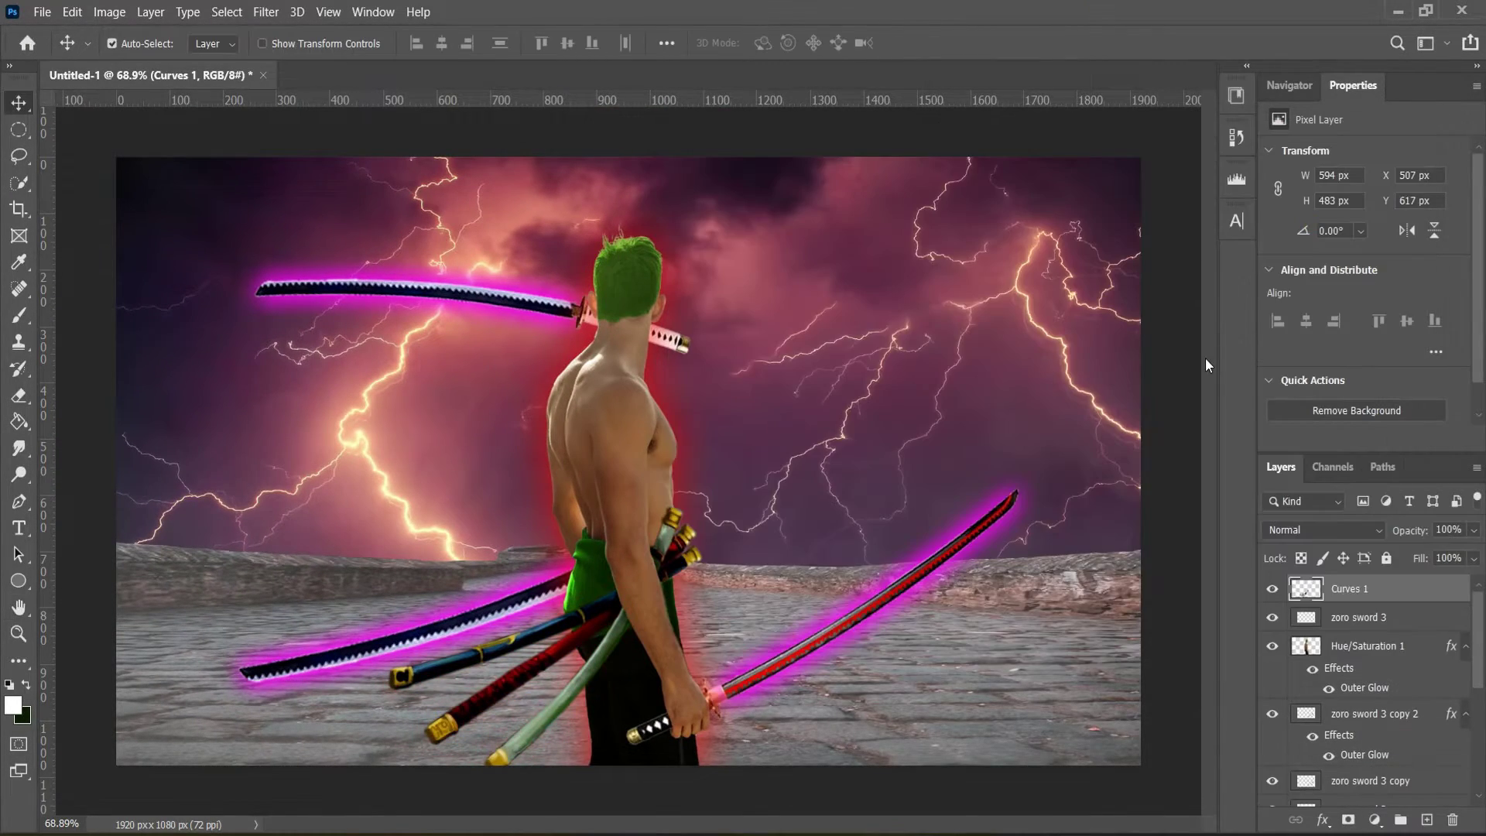
Select both Curves 1 and Hue/Saturation 1 and bring up the merge menu
left_click(1341, 619)
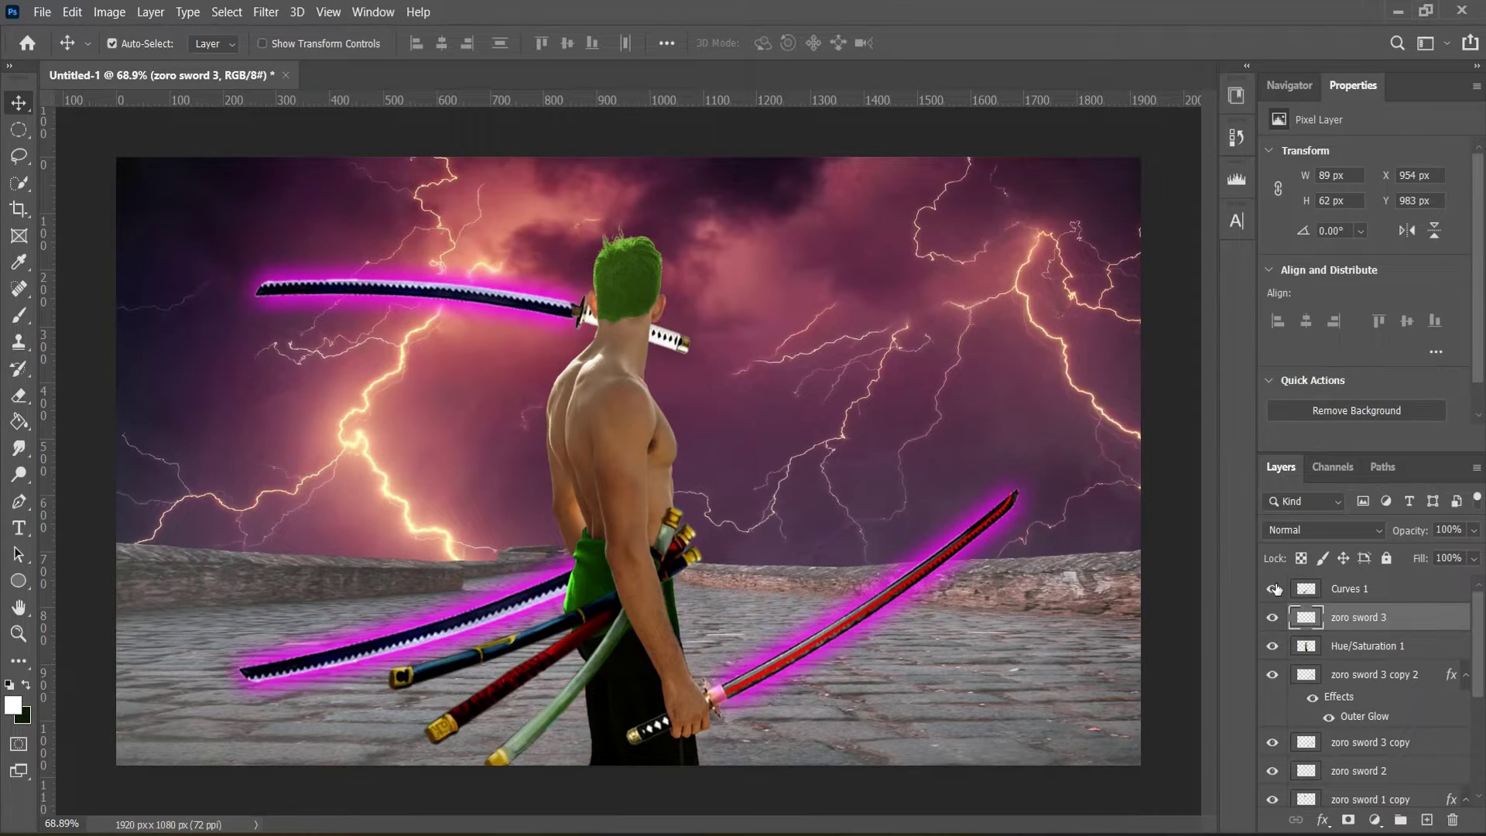
left_click(1366, 645)
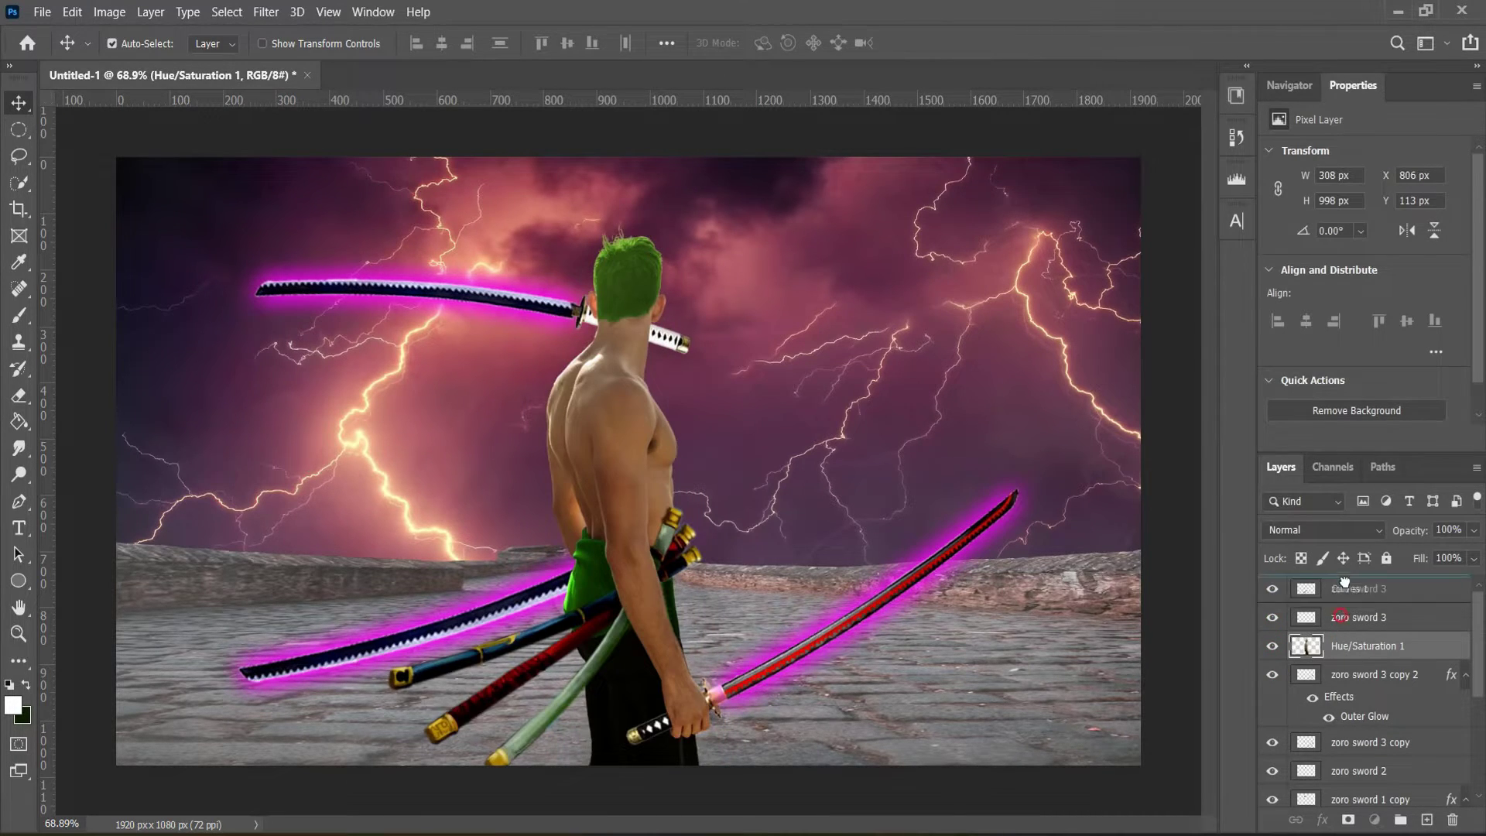
left_click(1350, 617, "shift")
right_click(1349, 616)
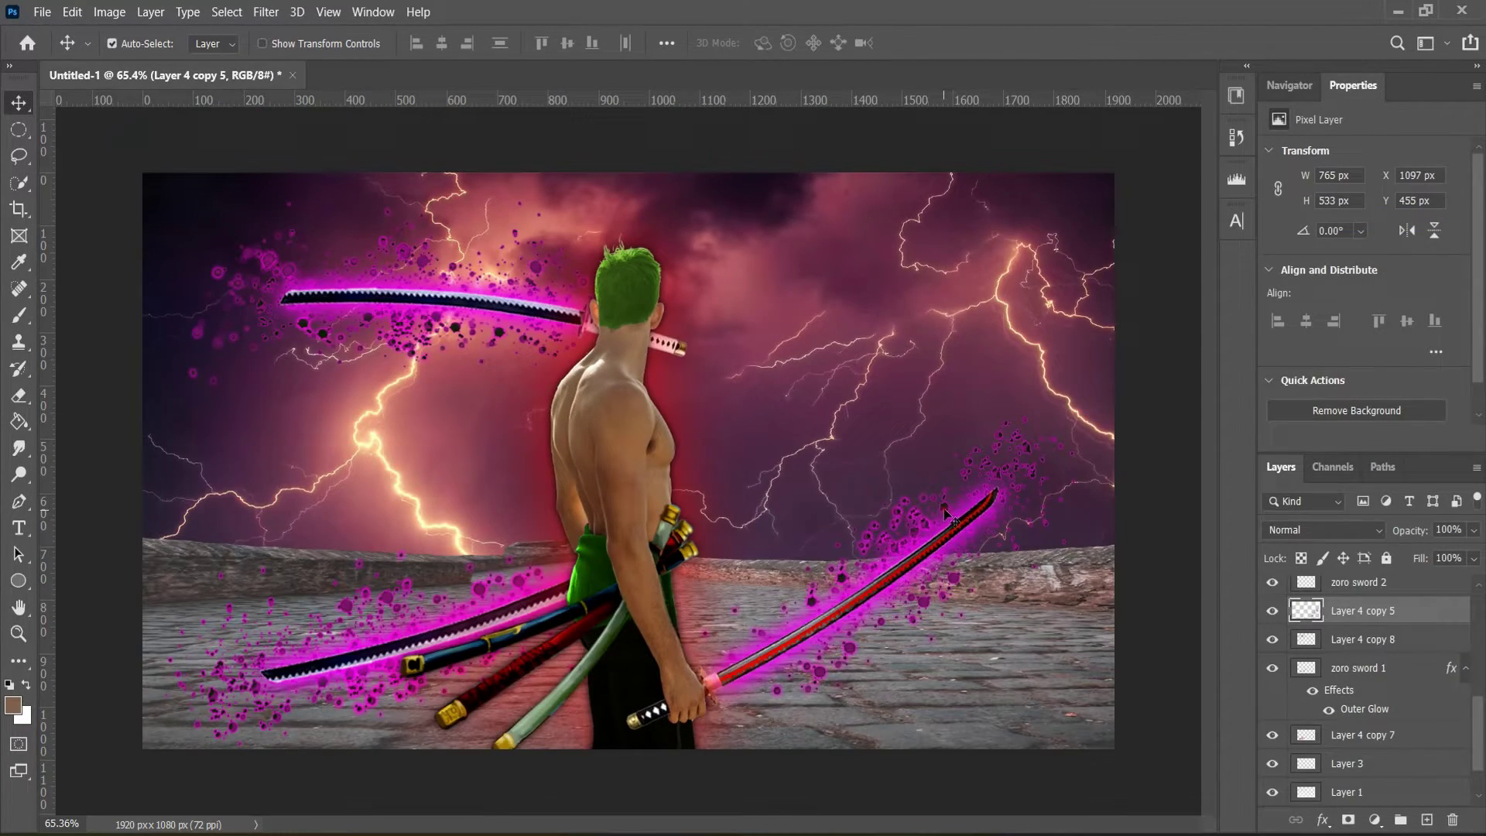
Review the Layer 4 copy 5 and copy 7 particles, toggling copy 7's visibility to compare
left_click(1273, 613)
left_click(398, 607)
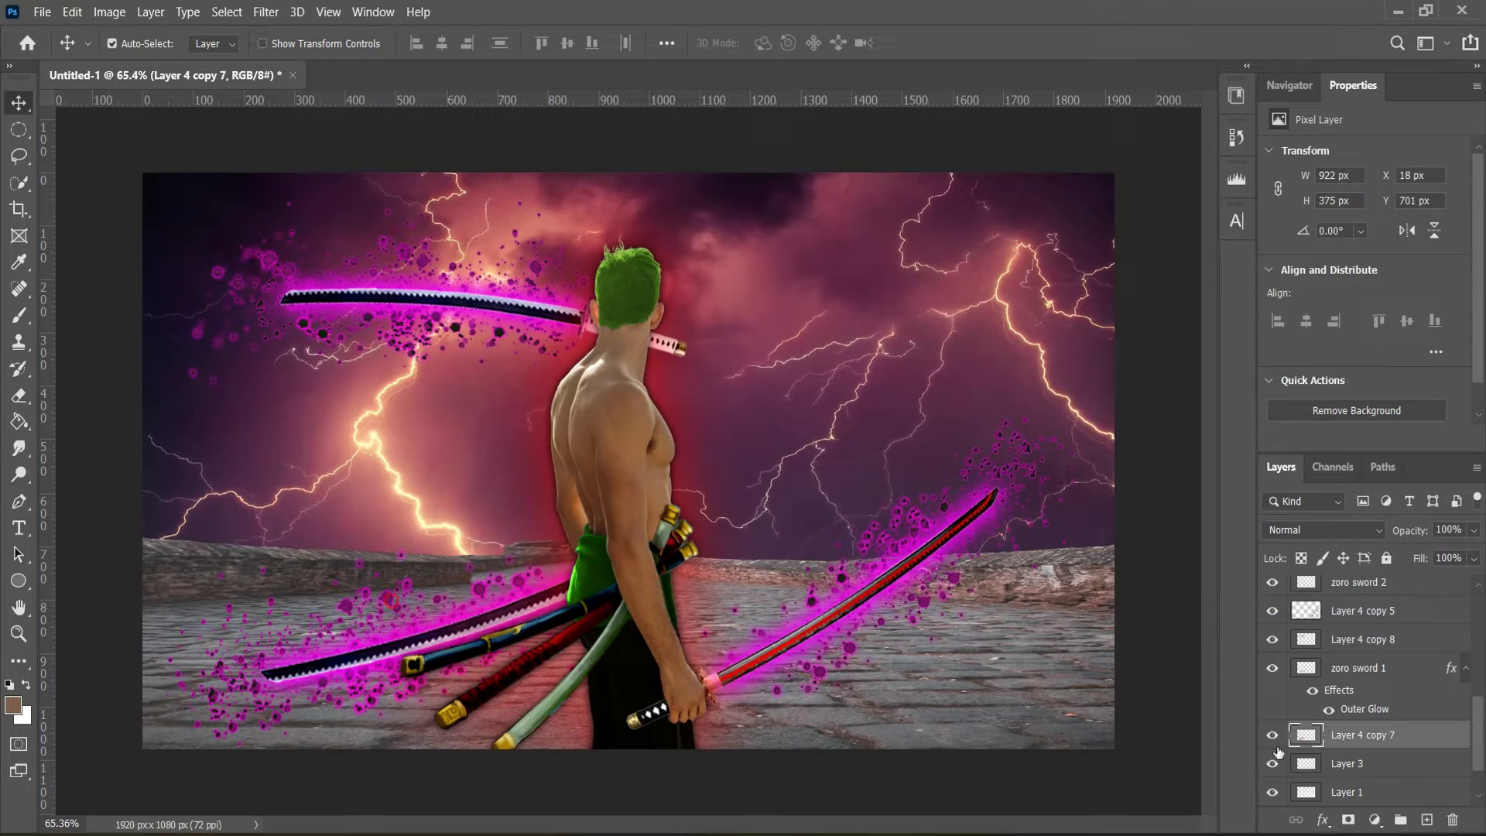
left_click(1272, 735)
left_click(1272, 737)
scroll(627, 461, "down", 2)
scroll(627, 460, "up", 1)
scroll(628, 461, "down", 1)
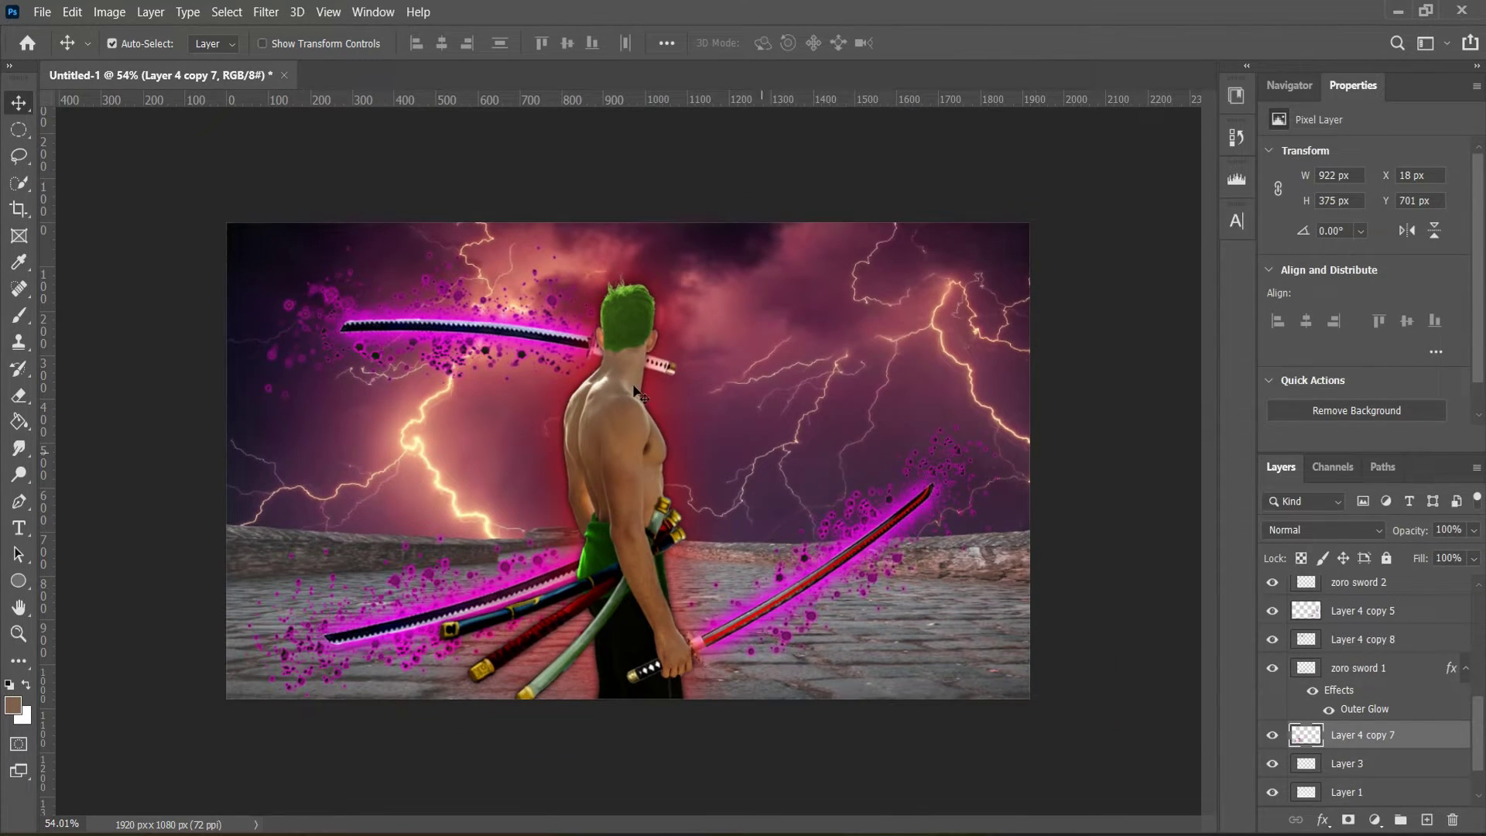
Select the Layer 4 copy 8 particles and briefly hide the Curves 1 copy figure to compare
left_click(559, 308)
scroll(713, 545, "up", 1)
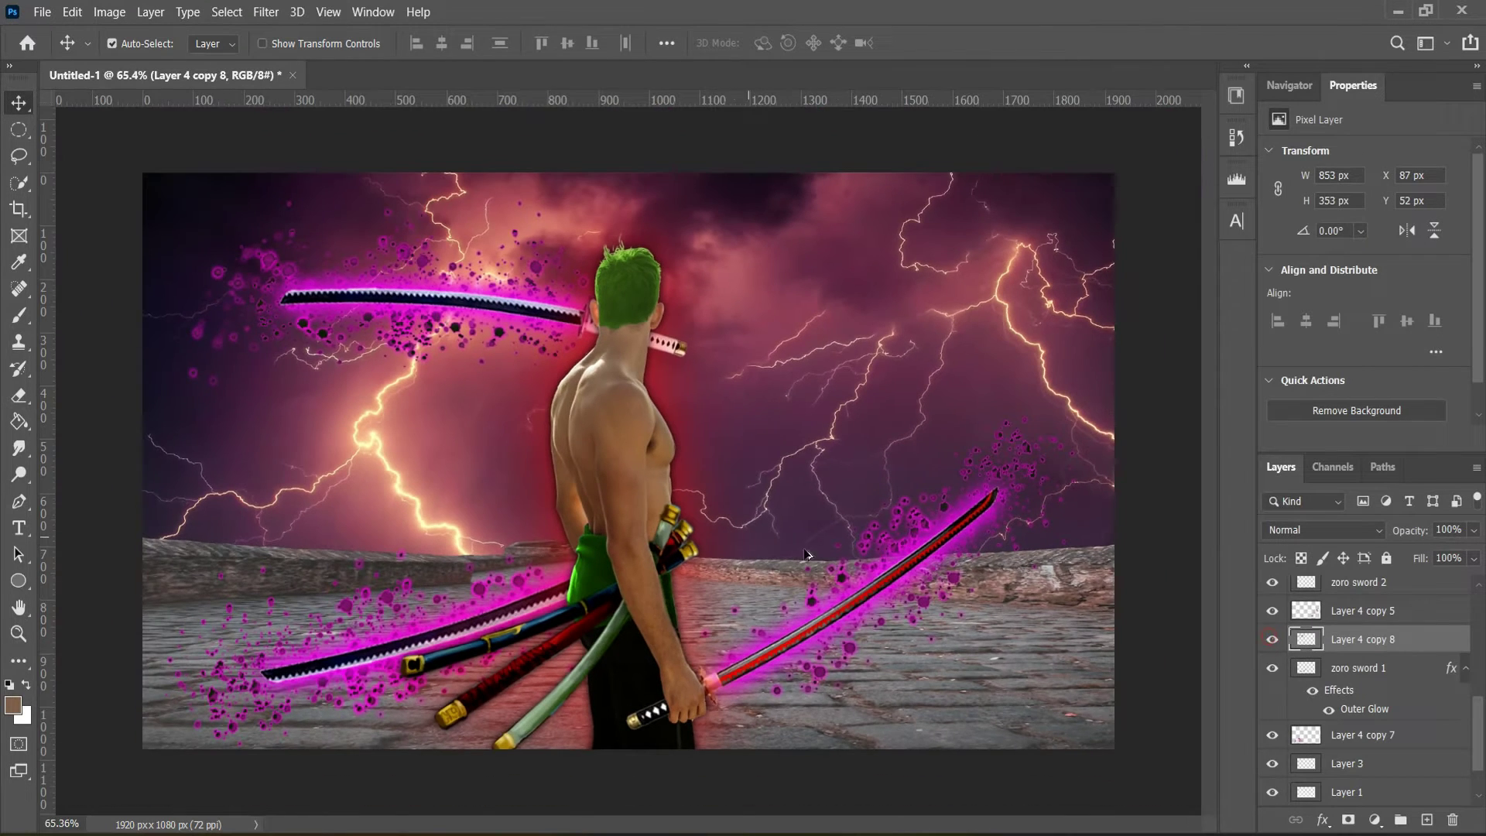
left_click(652, 380)
left_click(1272, 673)
scroll(936, 495, "up", 1)
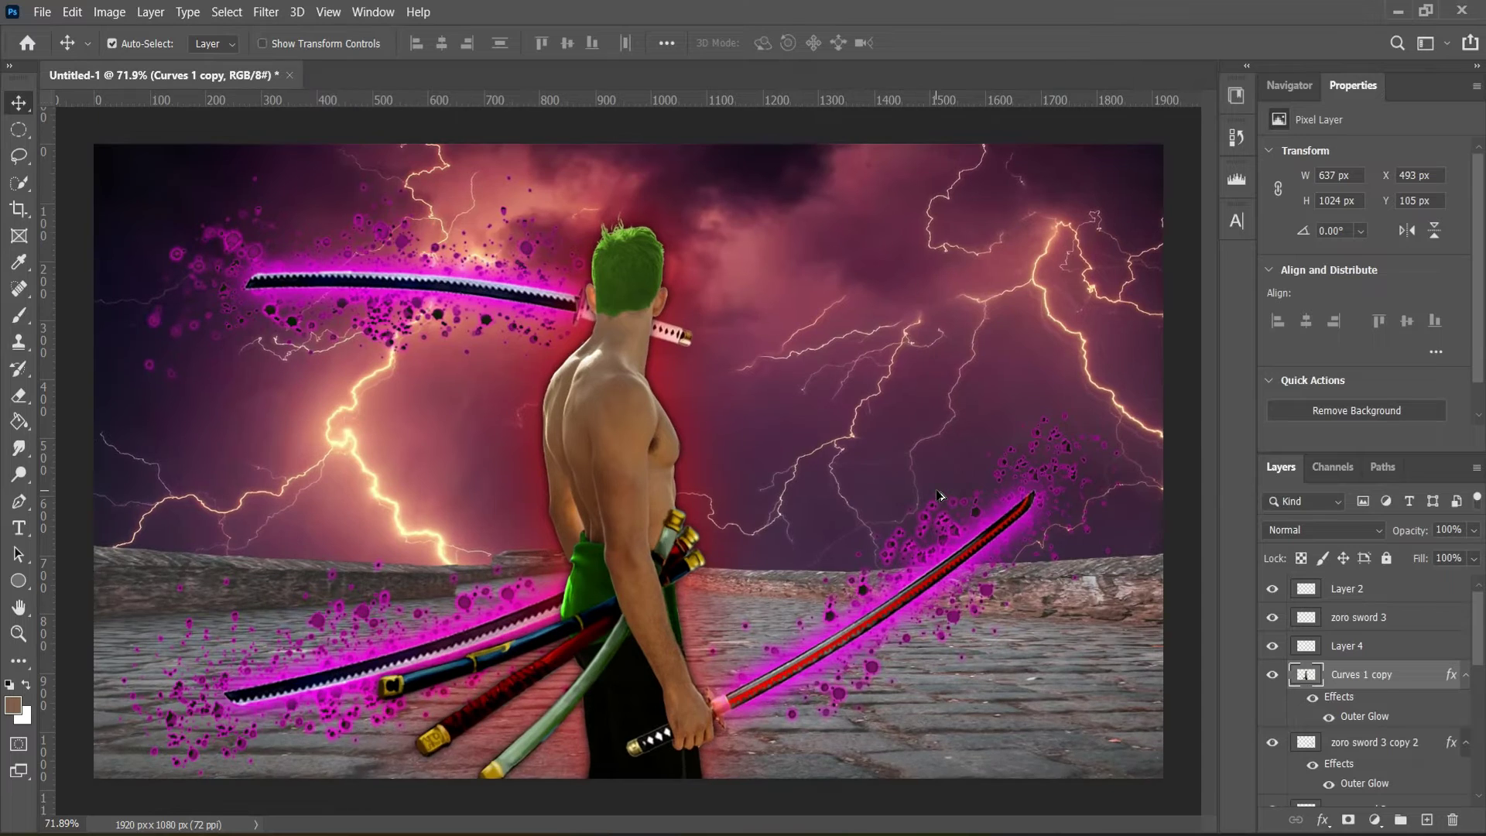
scroll(939, 494, "down", 2)
scroll(940, 495, "up", 1)
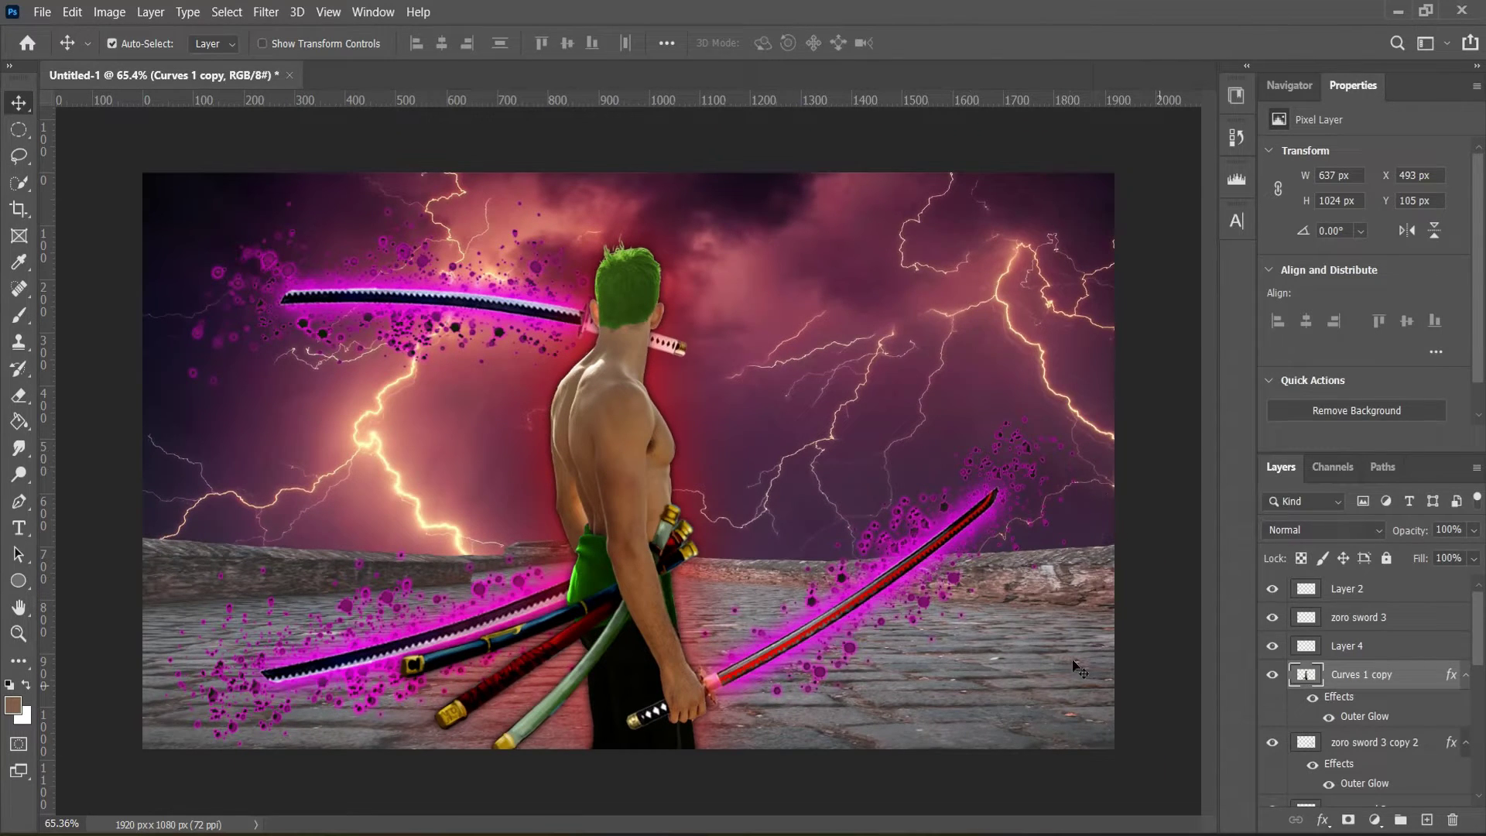
scroll(989, 564, "up", 1)
scroll(985, 559, "down", 1)
scroll(1023, 560, "up", 1)
scroll(1023, 560, "down", 2)
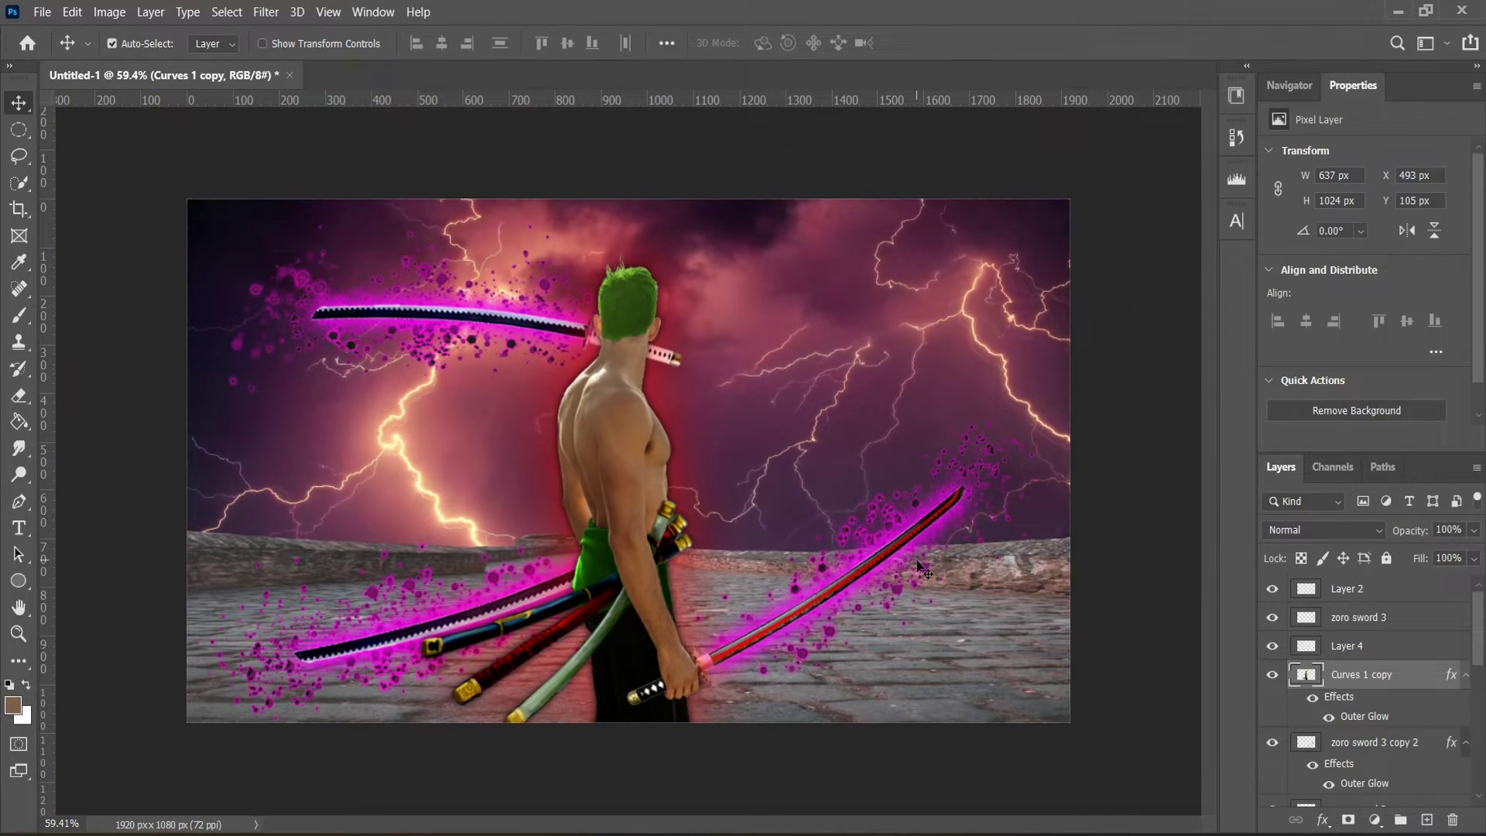
scroll(921, 561, "up", 1)
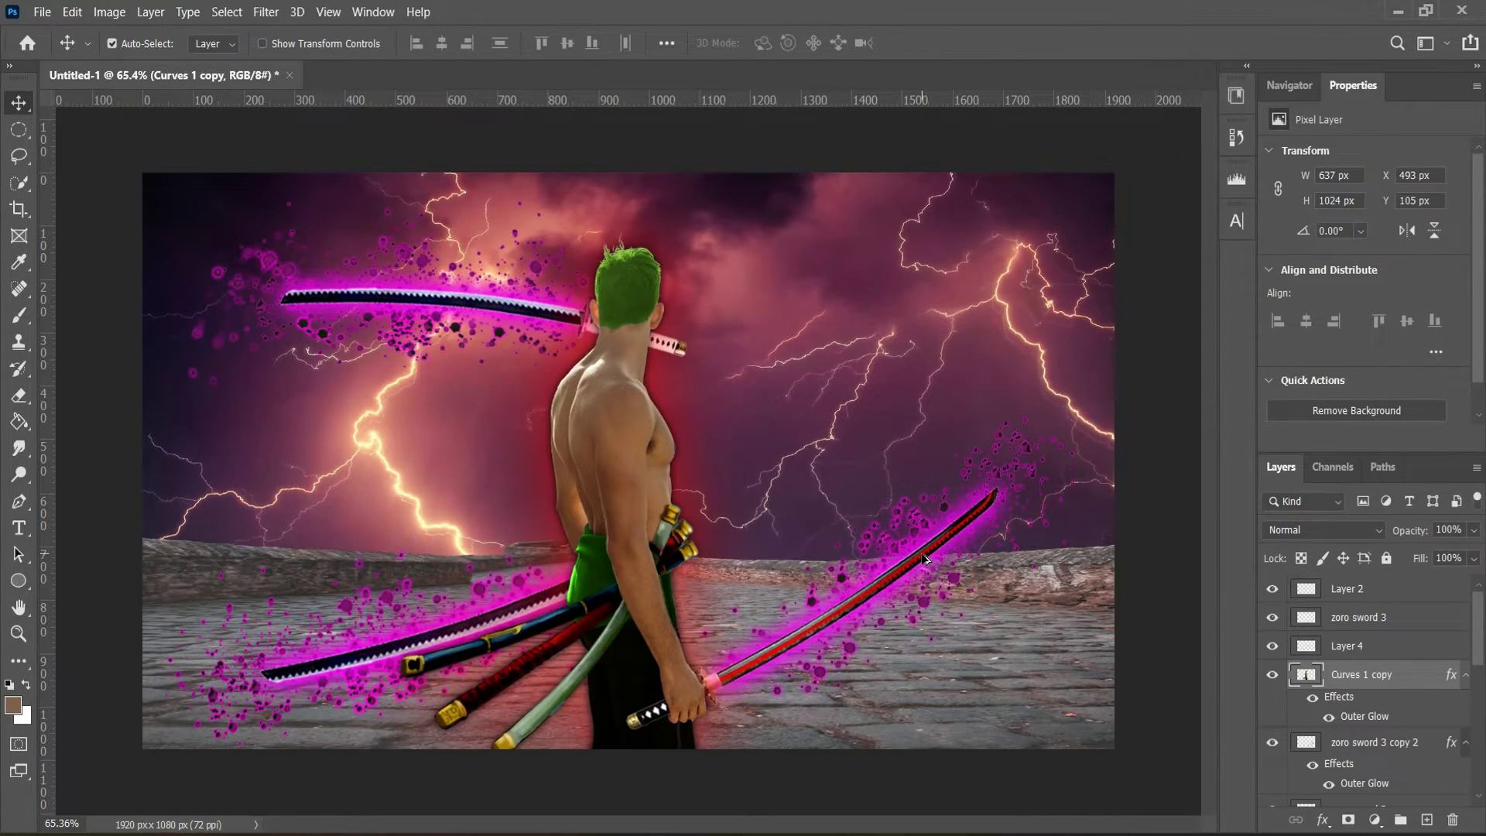
scroll(926, 558, "down", 1)
Rotate the lower-left particle spray layer about 2.4° along its sword and commit
left_click(588, 548)
key("ctrl+t")
left_click_drag(788, 476, 790, 488)
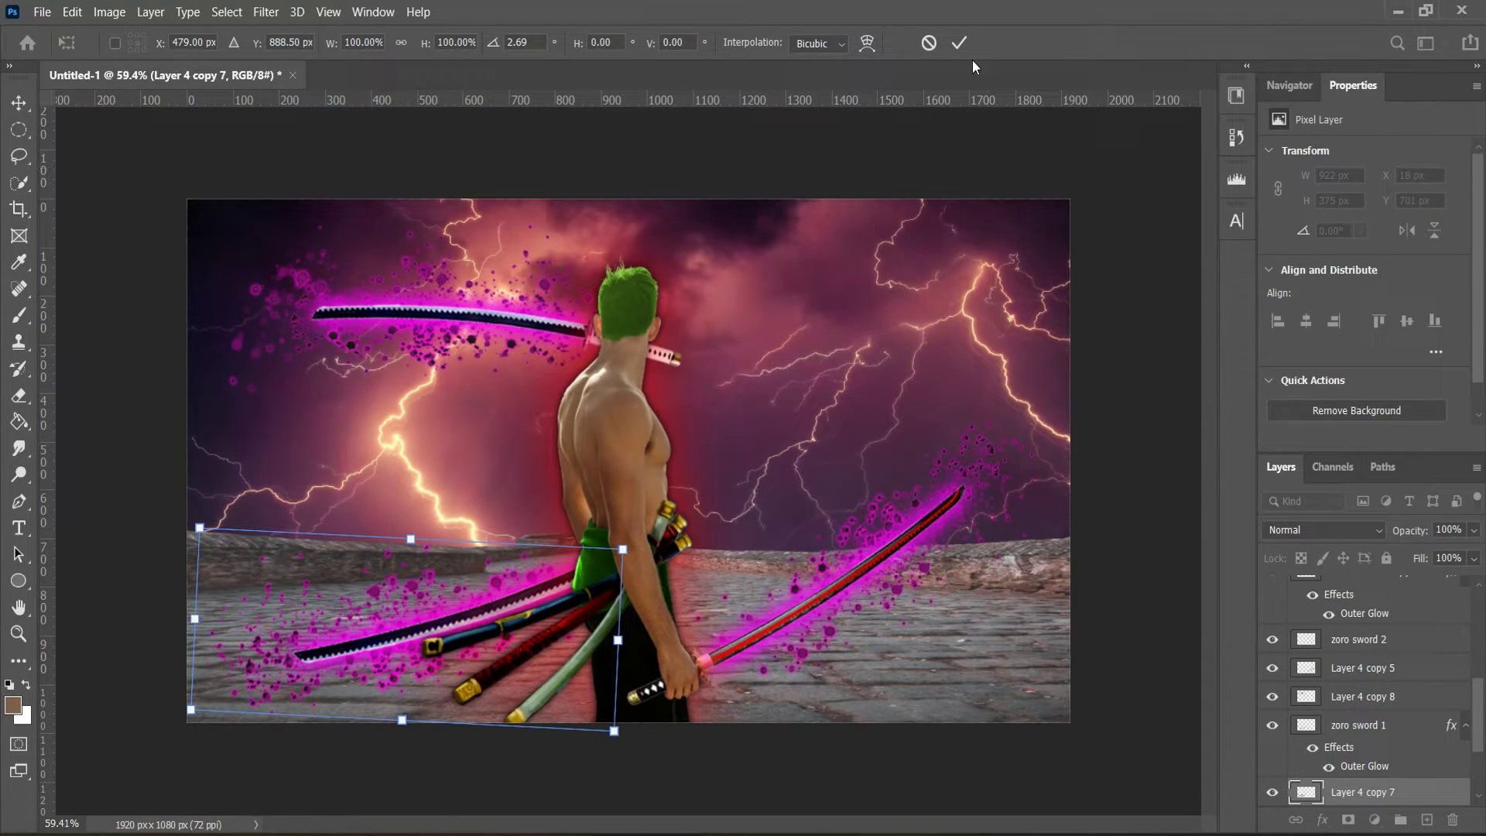
left_click(959, 43)
scroll(696, 502, "down", 2)
scroll(752, 550, "up", 1)
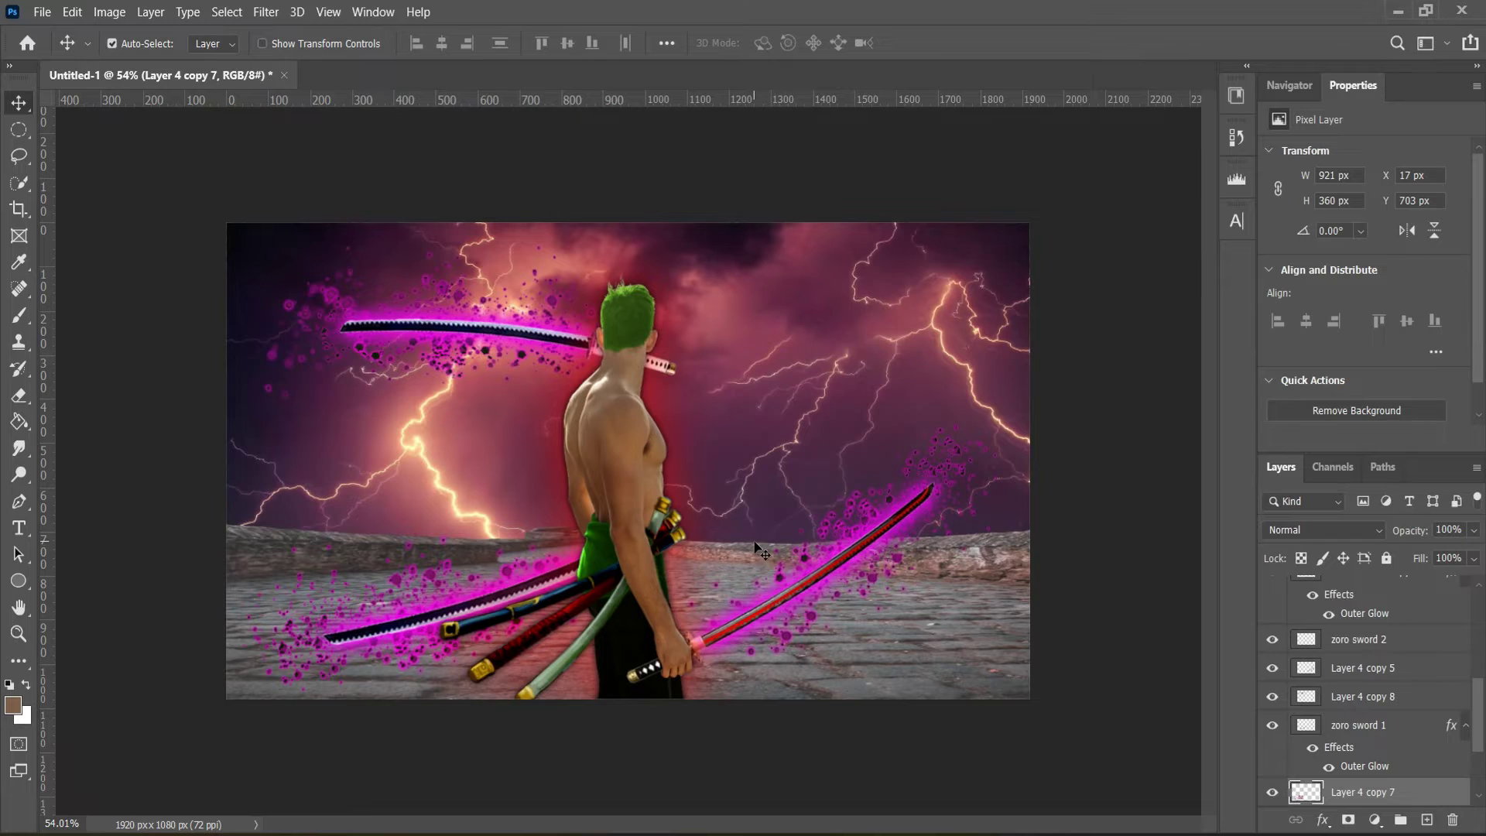
scroll(756, 547, "up", 2)
scroll(757, 547, "down", 1)
scroll(1307, 735, "down", 3)
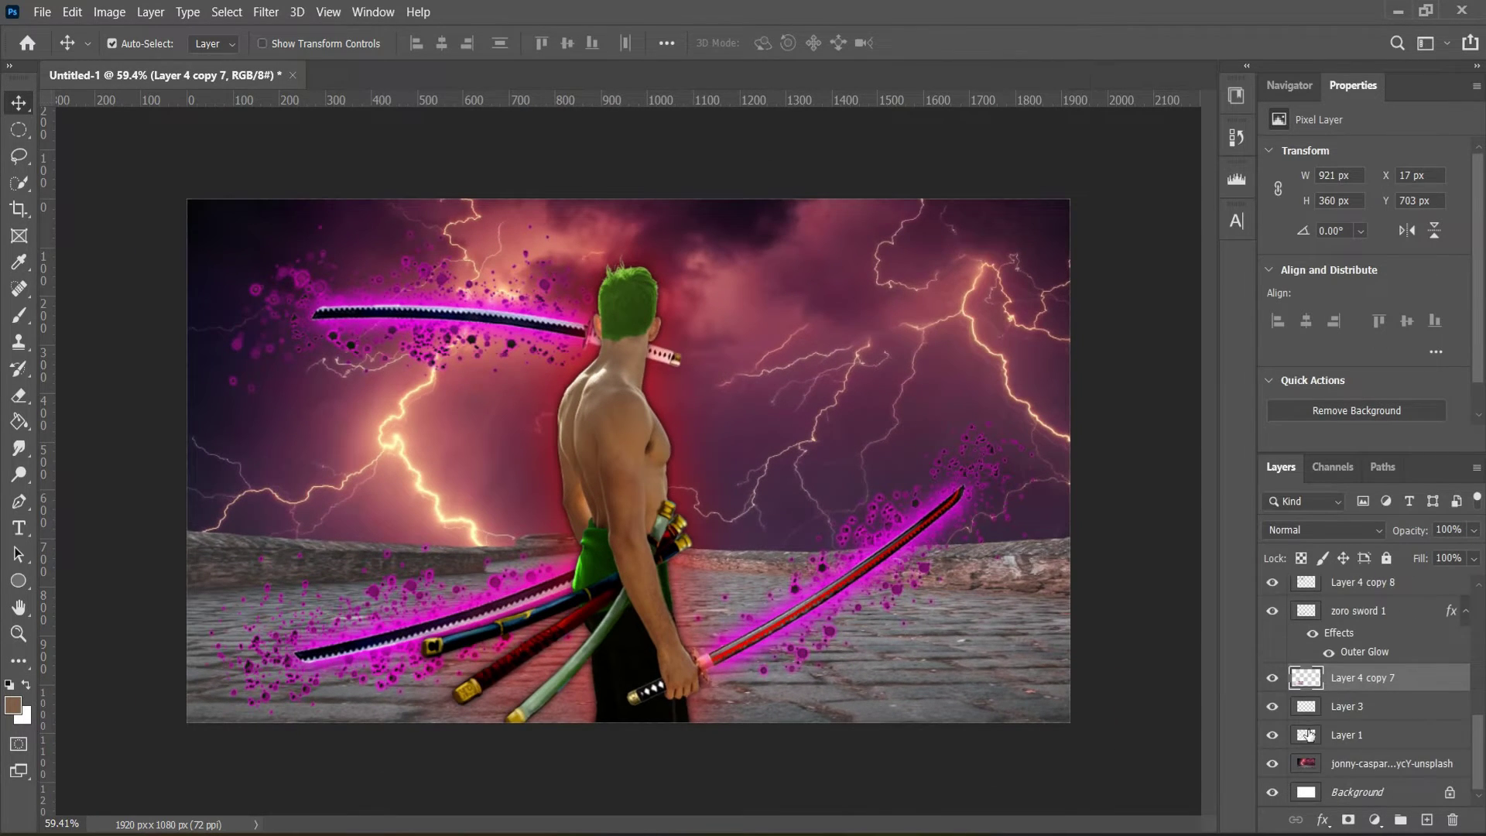
Compare Layer 1 hidden and shown, then set its opacity to 58%
left_click(1271, 736)
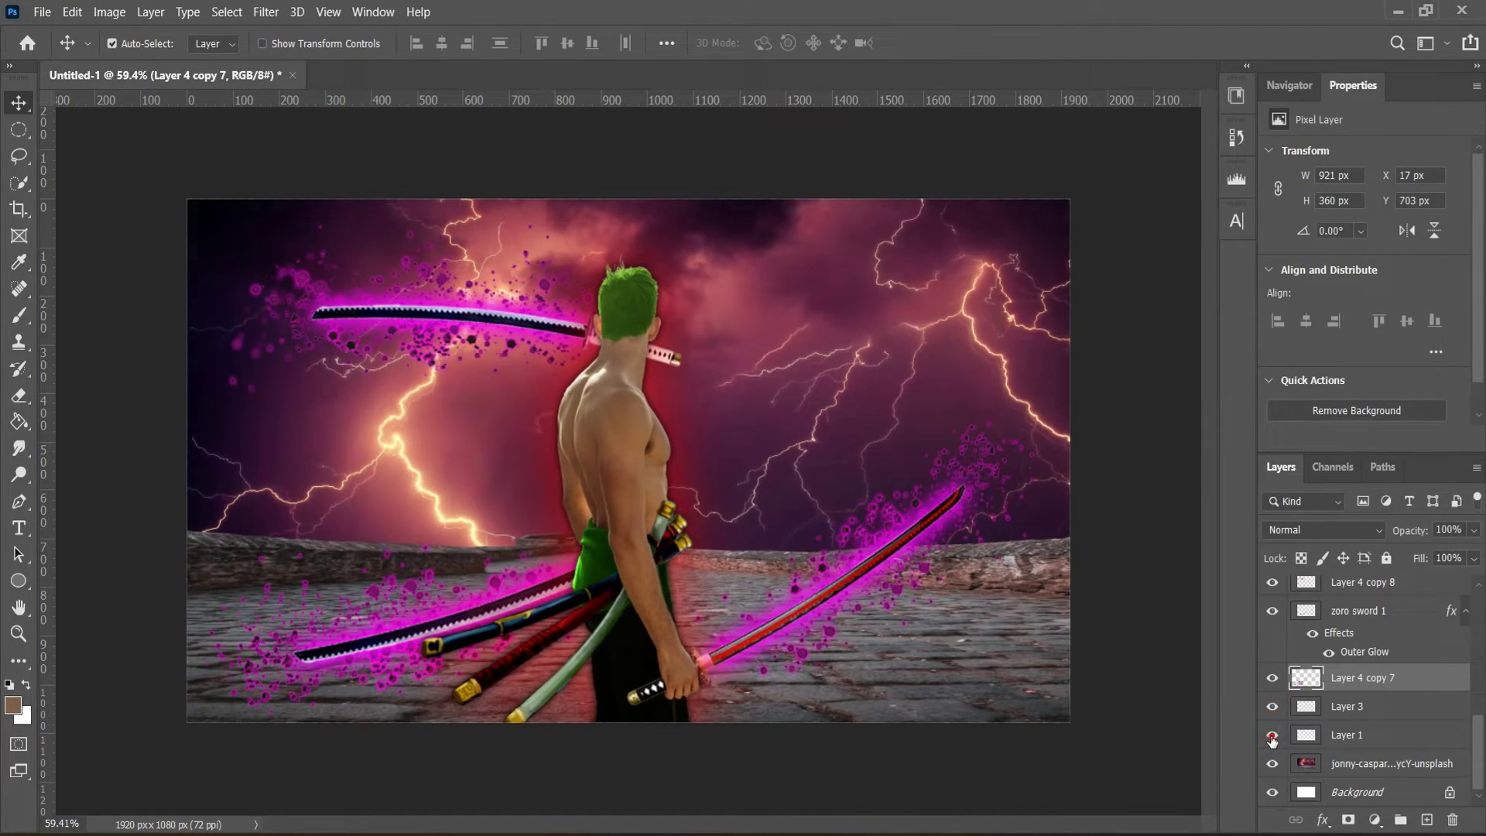
left_click(1270, 736)
left_click(1385, 729)
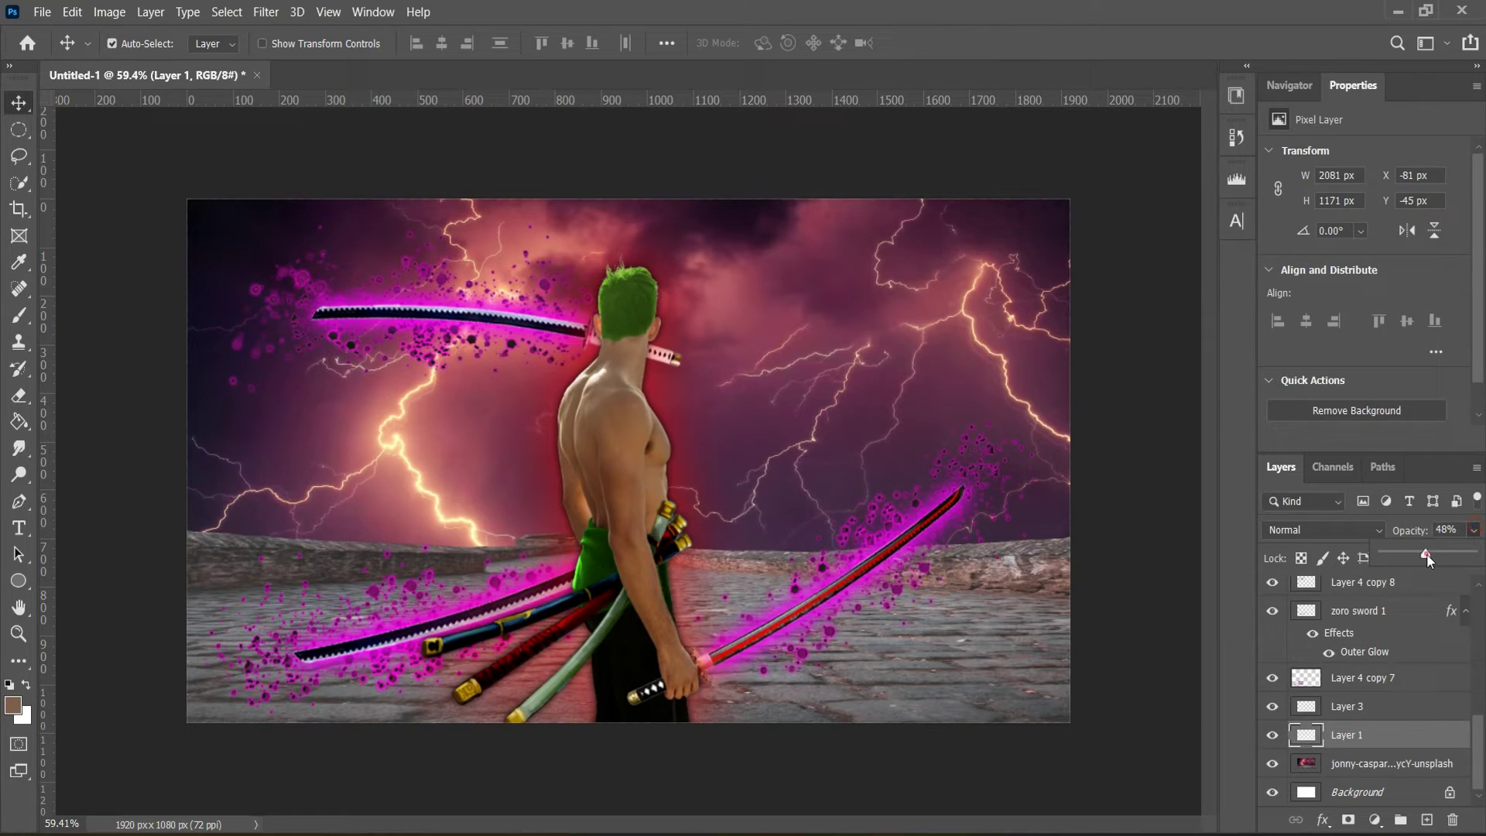
left_click_drag(1442, 550, 1474, 552)
left_click_drag(1426, 553, 1432, 550)
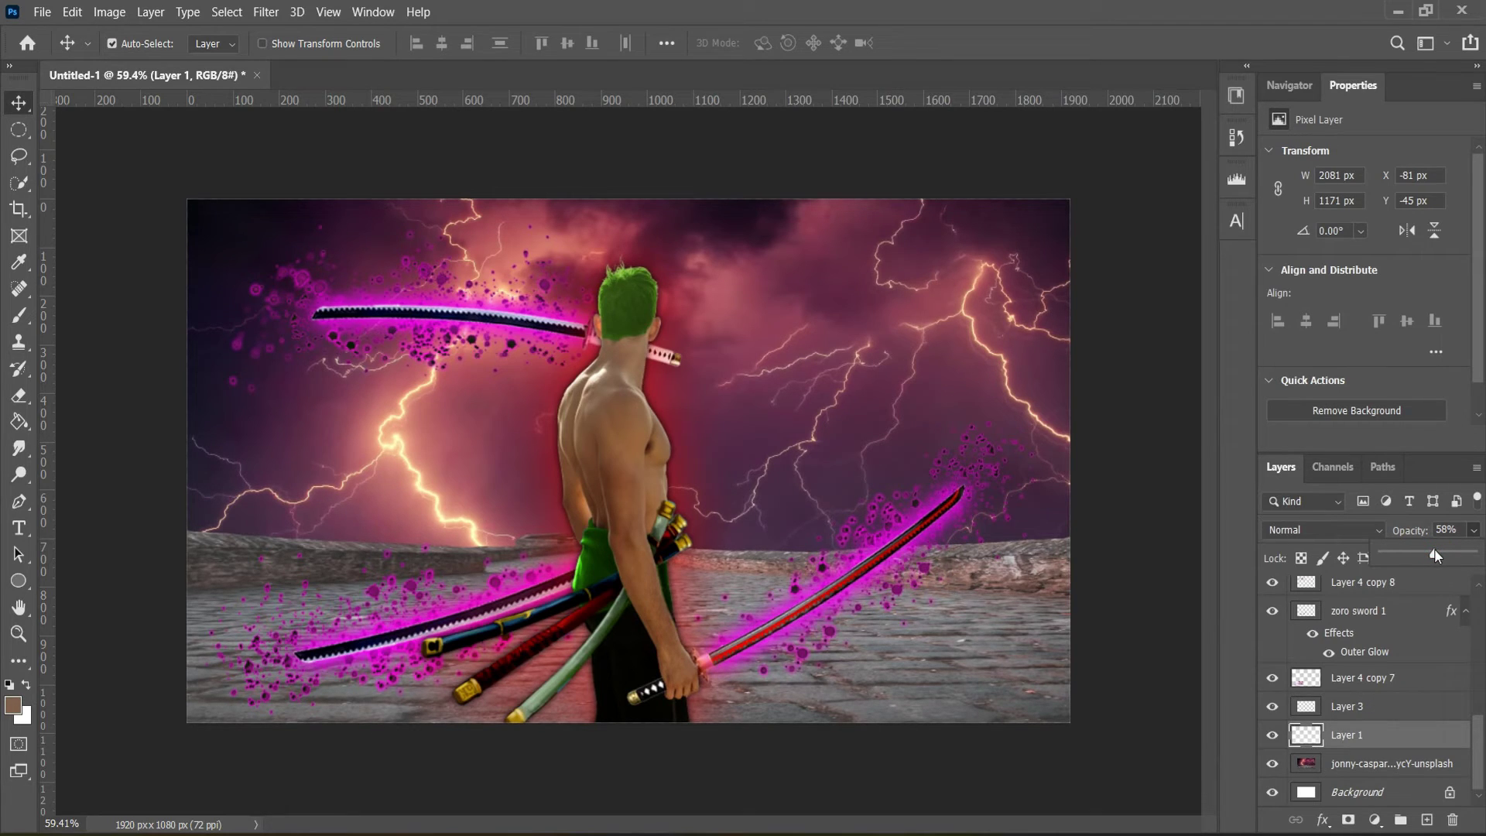